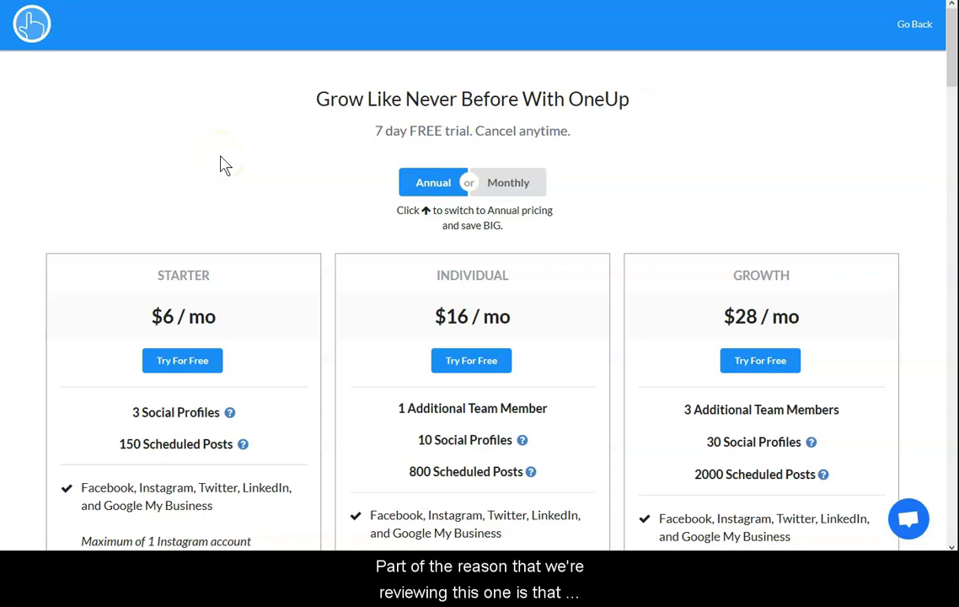
Switch the OneUp plan prices to monthly billing and start the free-trial signup for the Starter plan
scroll(223, 164, down, 1)
scroll(223, 164, up, 1)
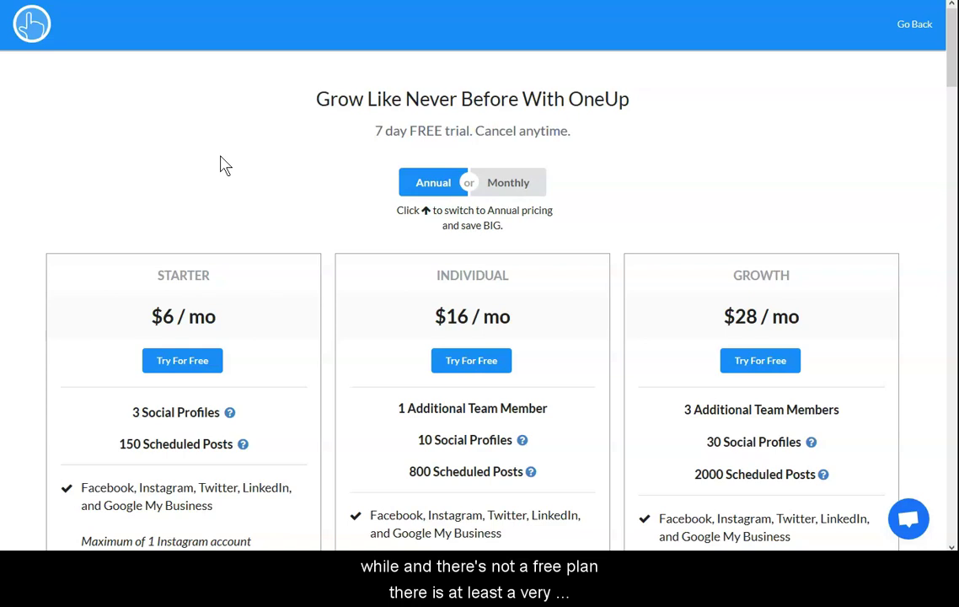
scroll(223, 164, down, 1)
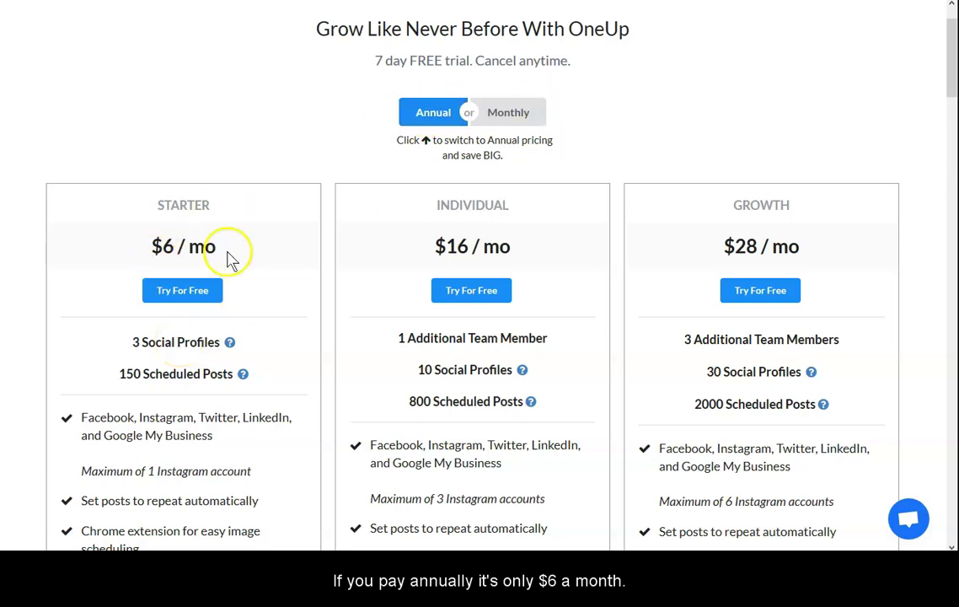
click(518, 117)
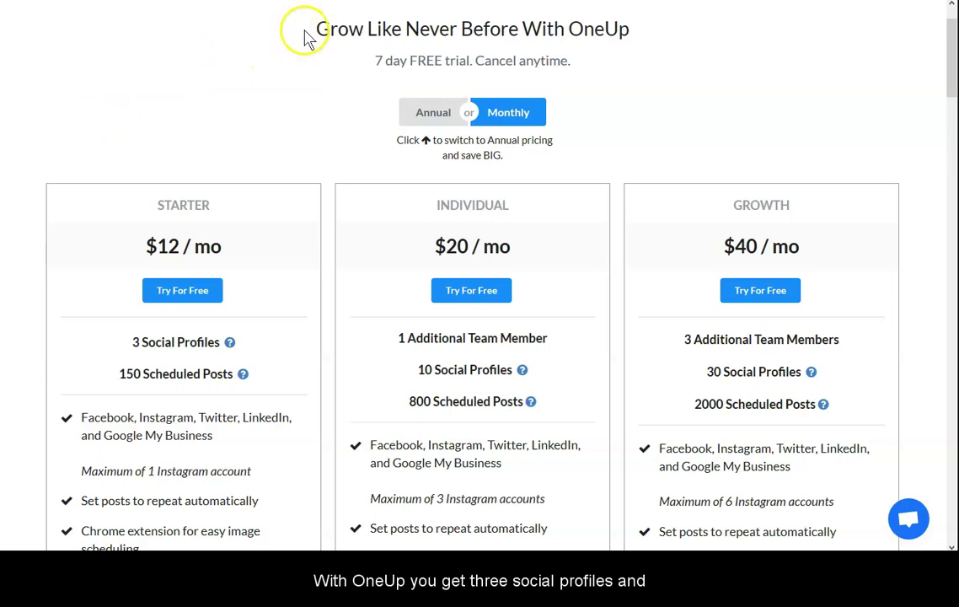
scroll(134, 133, down, 3)
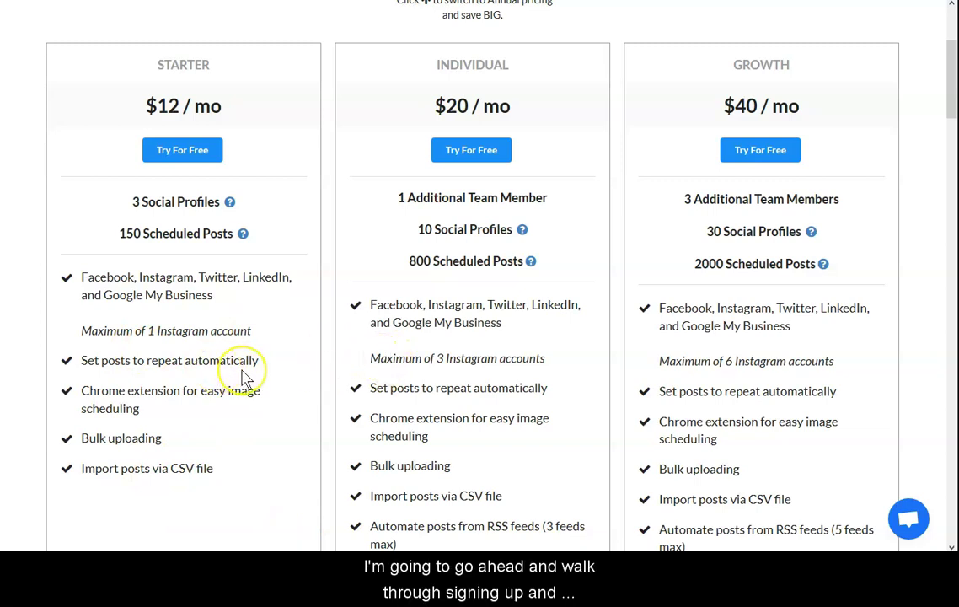
scroll(242, 375, up, 3)
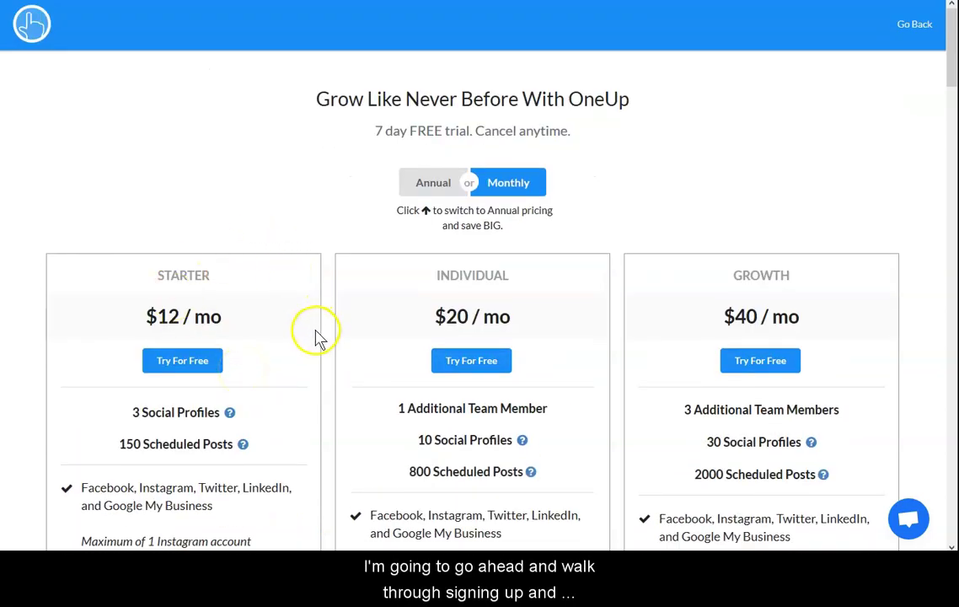
click(179, 362)
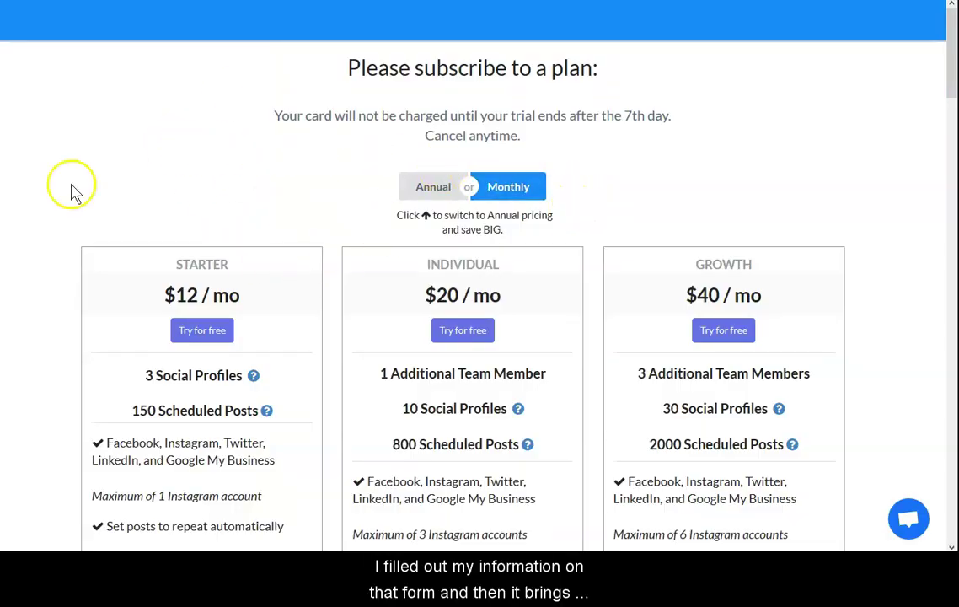
Compare the annual and monthly prices and features of the plans on the subscription page
click(432, 188)
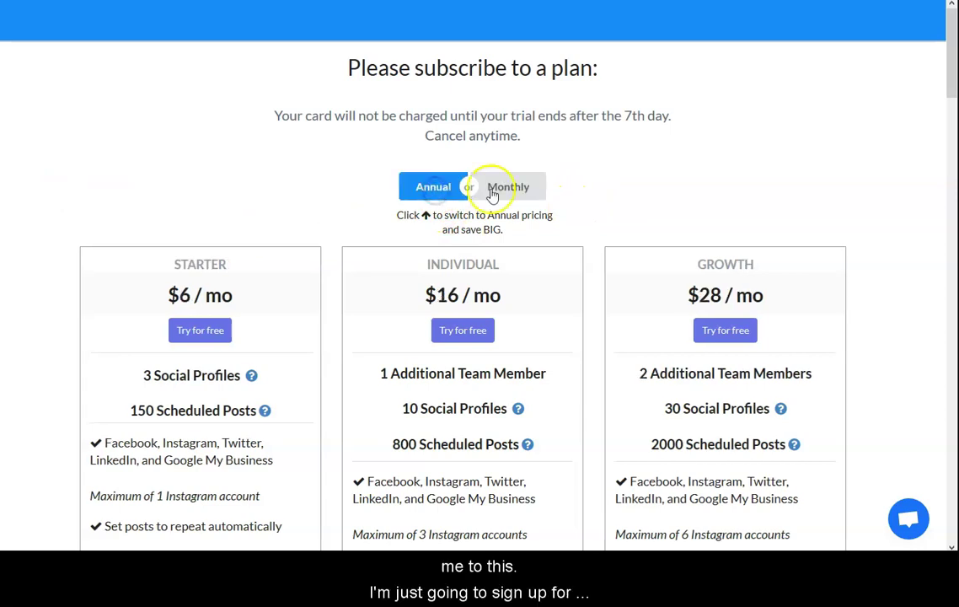
click(497, 190)
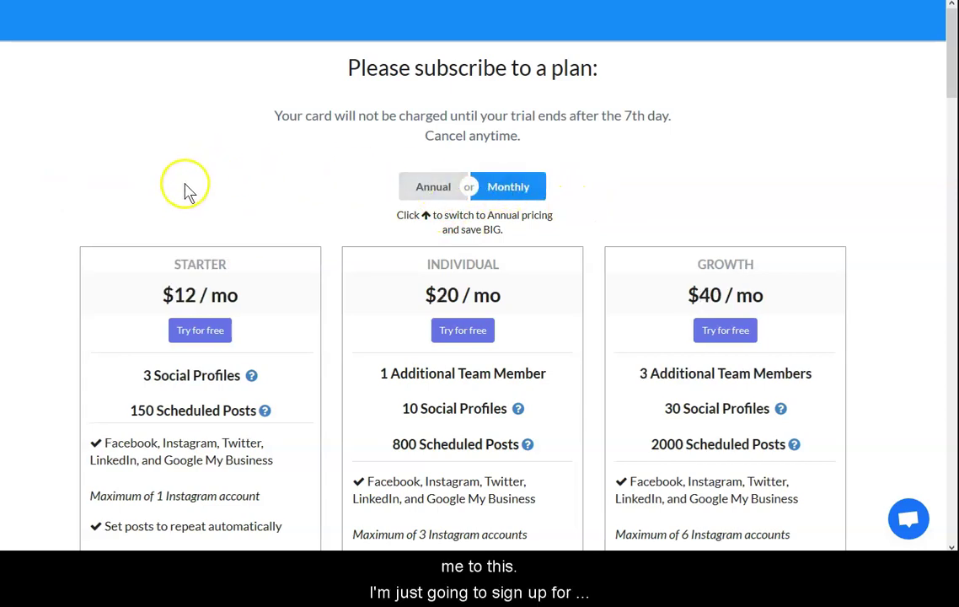
scroll(187, 219, down, 1)
scroll(194, 218, up, 1)
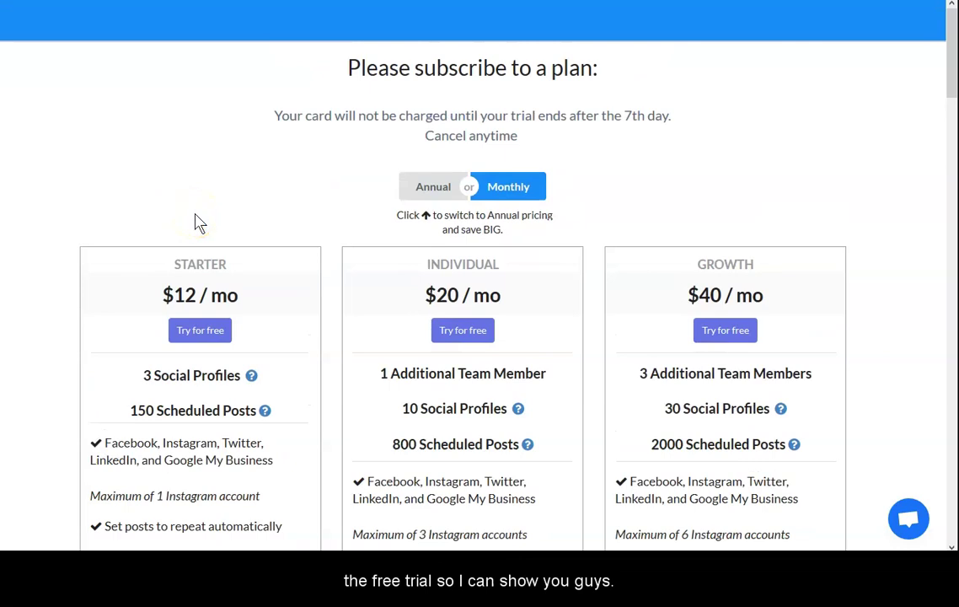
scroll(196, 222, down, 2)
scroll(327, 279, up, 1)
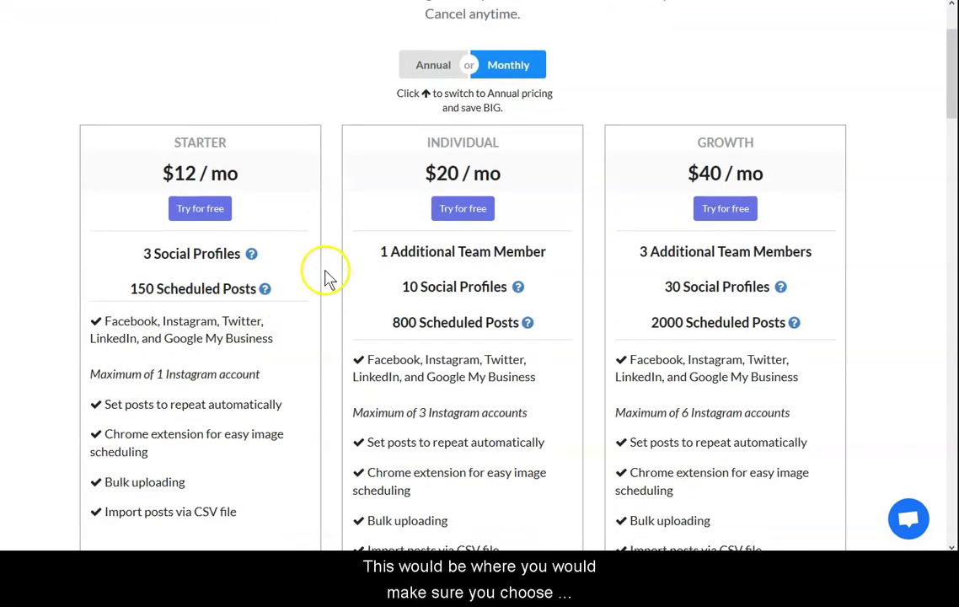
scroll(327, 278, up, 2)
click(439, 198)
click(514, 199)
click(436, 194)
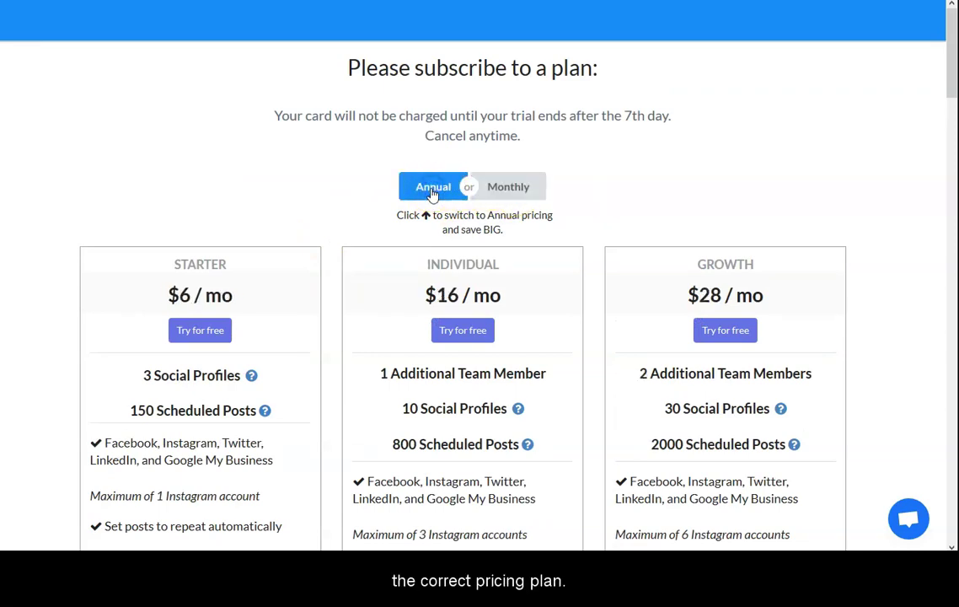
Choose monthly billing and start the free trial of the Starter plan at $12 / mo
click(514, 189)
click(250, 199)
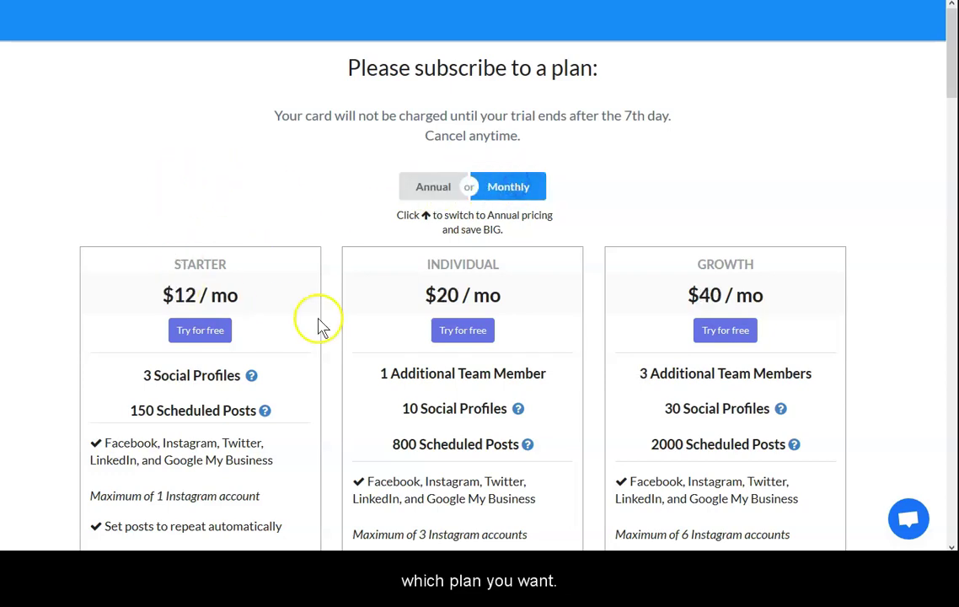
scroll(270, 349, down, 3)
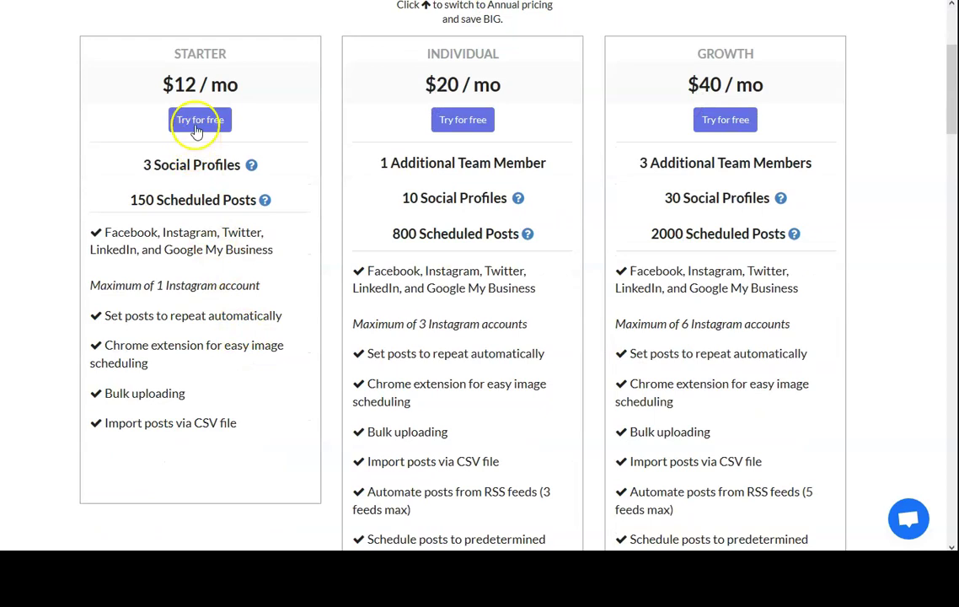
click(196, 126)
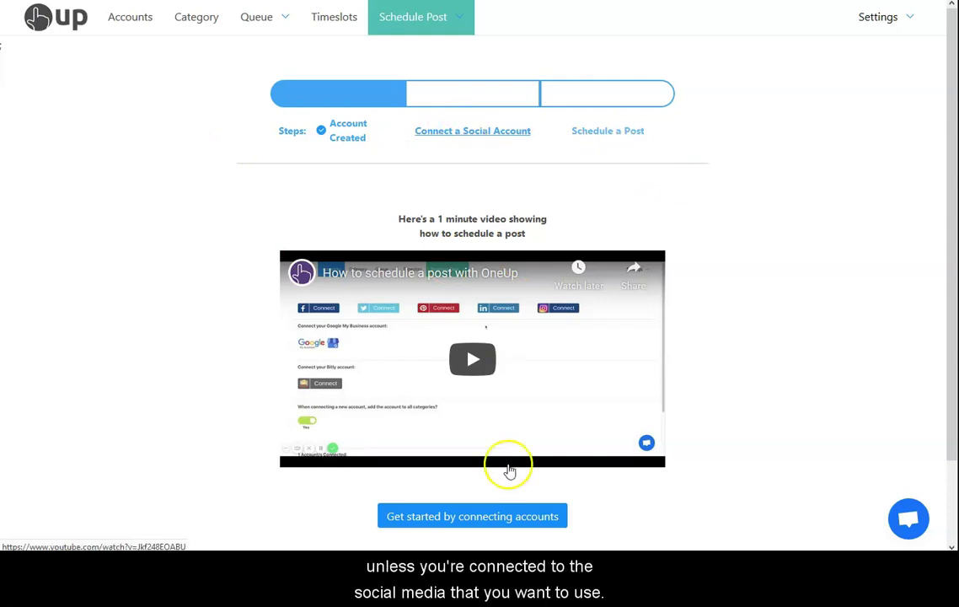
Open the account connections and authorize oneupapp.io to access the Google My Business listings of the first Google account
click(487, 516)
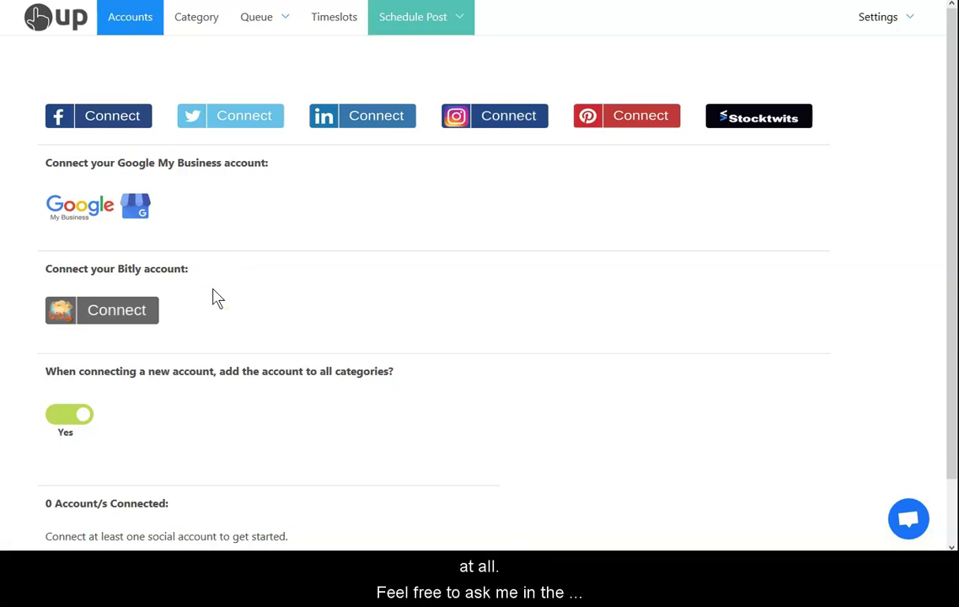
click(70, 128)
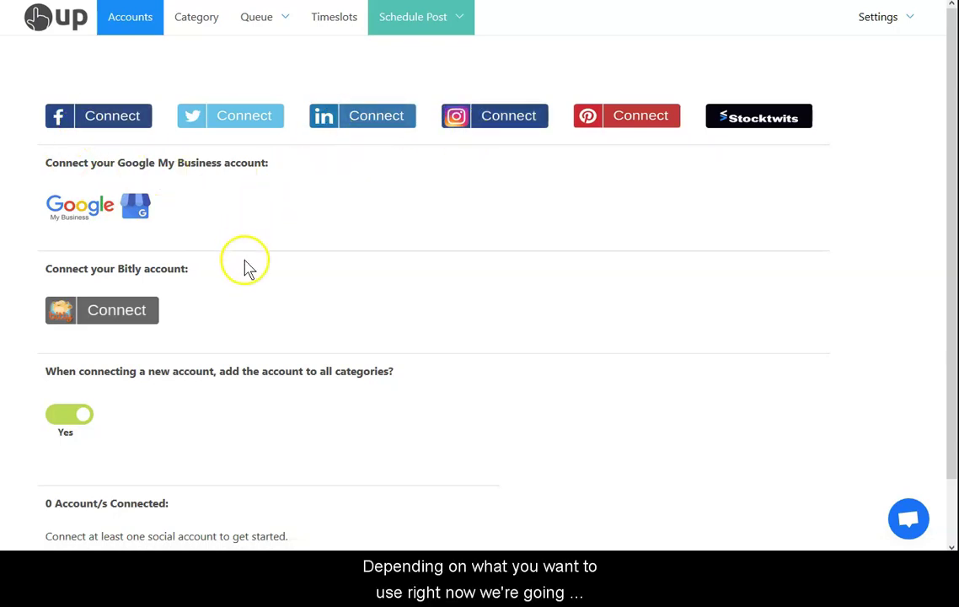
click(88, 212)
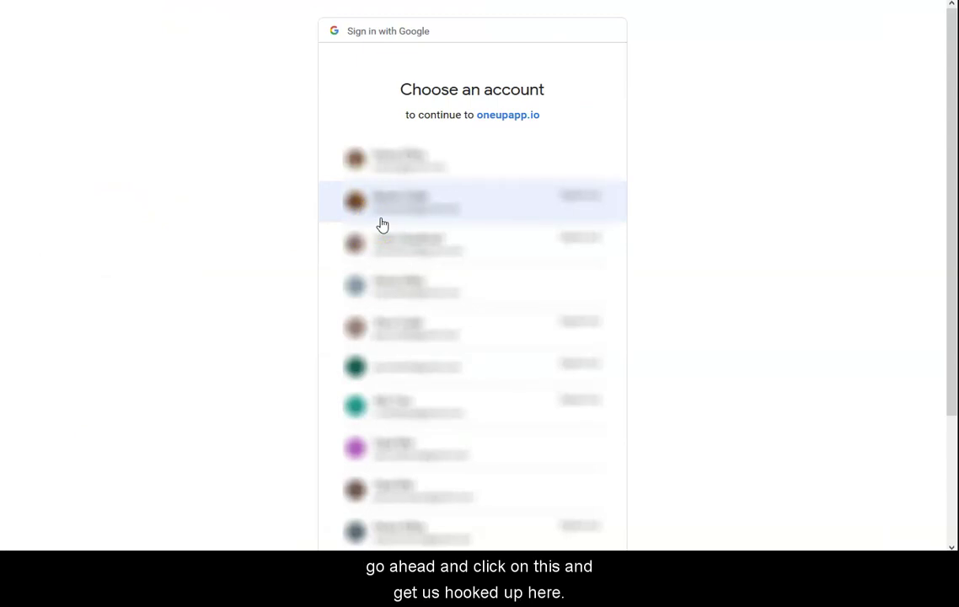
click(373, 165)
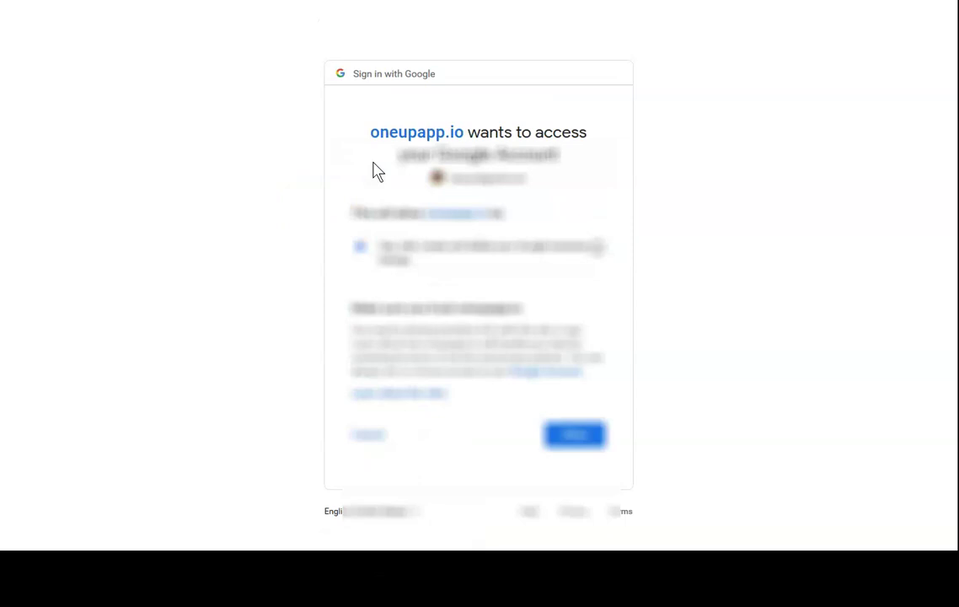
click(582, 437)
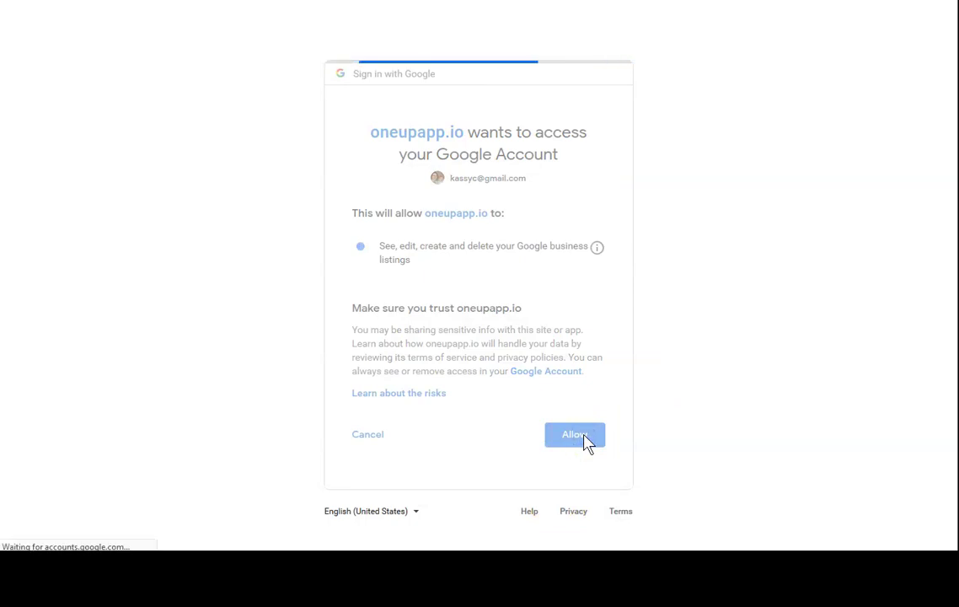
click(568, 435)
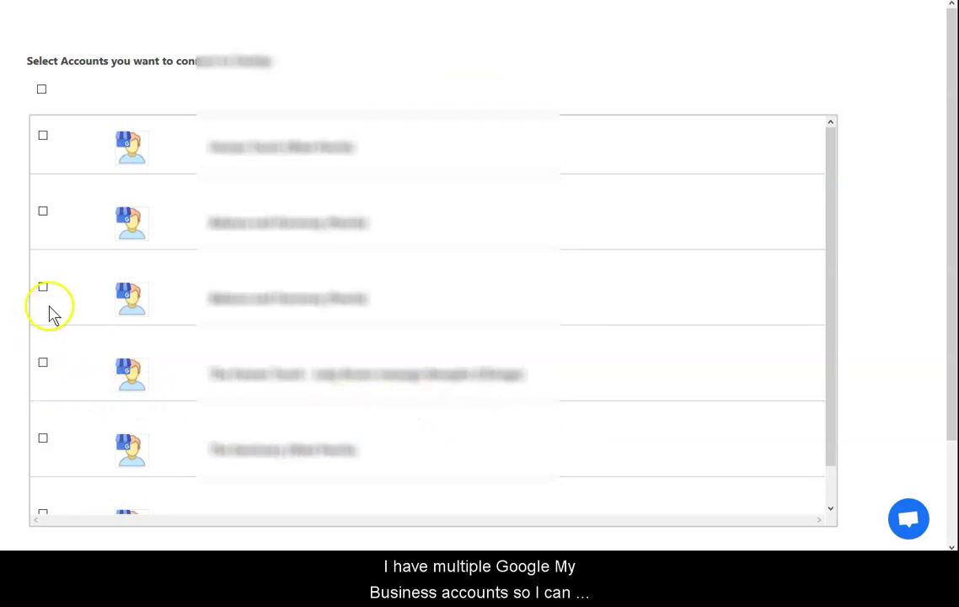
Connect the second Google My Business listing, Balance and Harmony (Peoria), to OneUp and close the confirmation
click(43, 212)
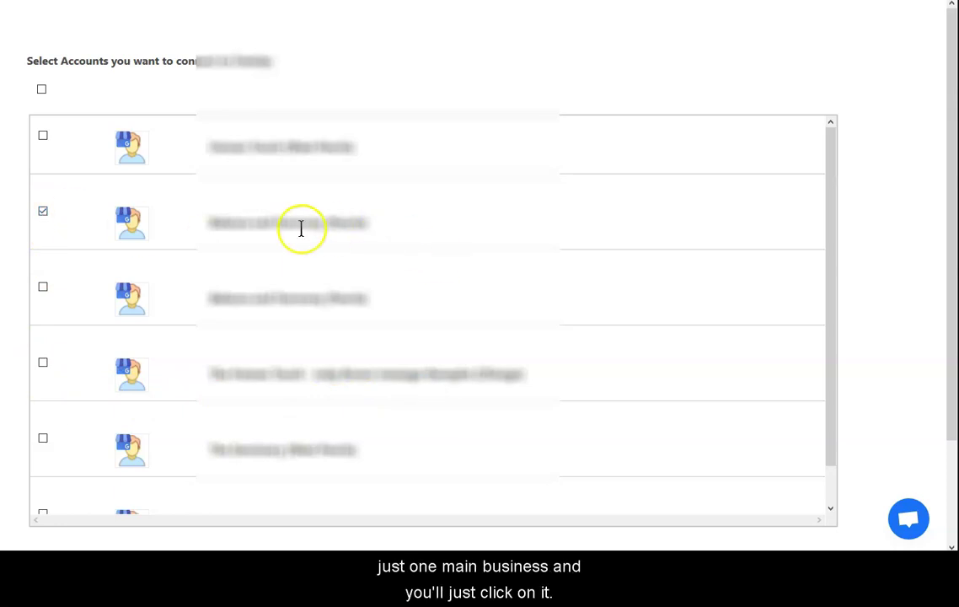
scroll(299, 226, down, 1)
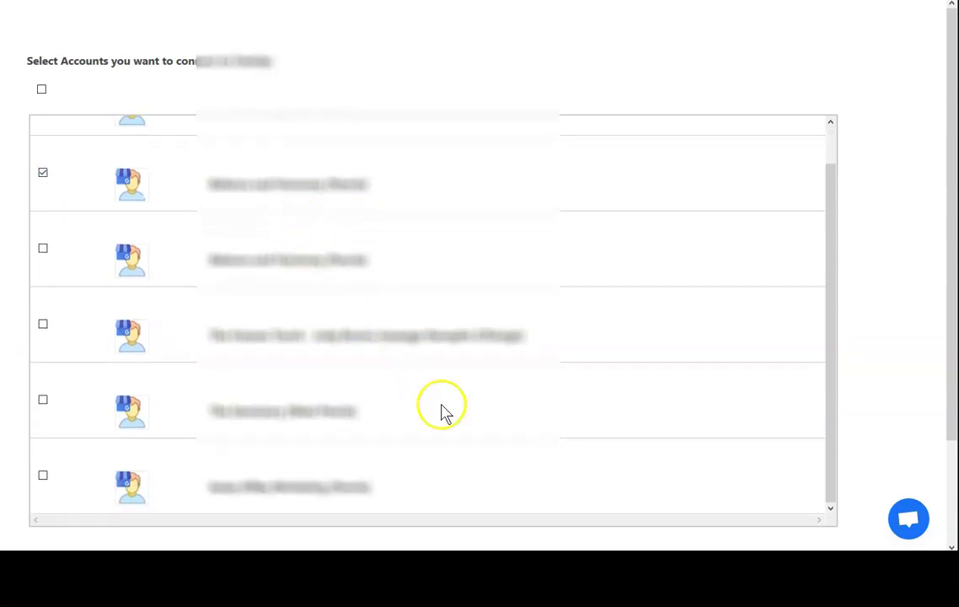
scroll(884, 465, down, 3)
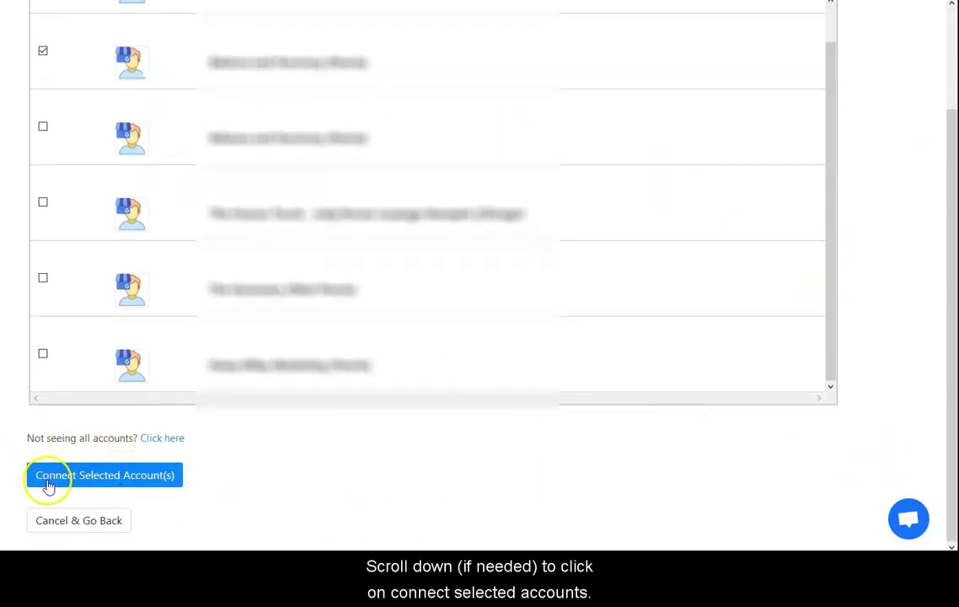
click(138, 477)
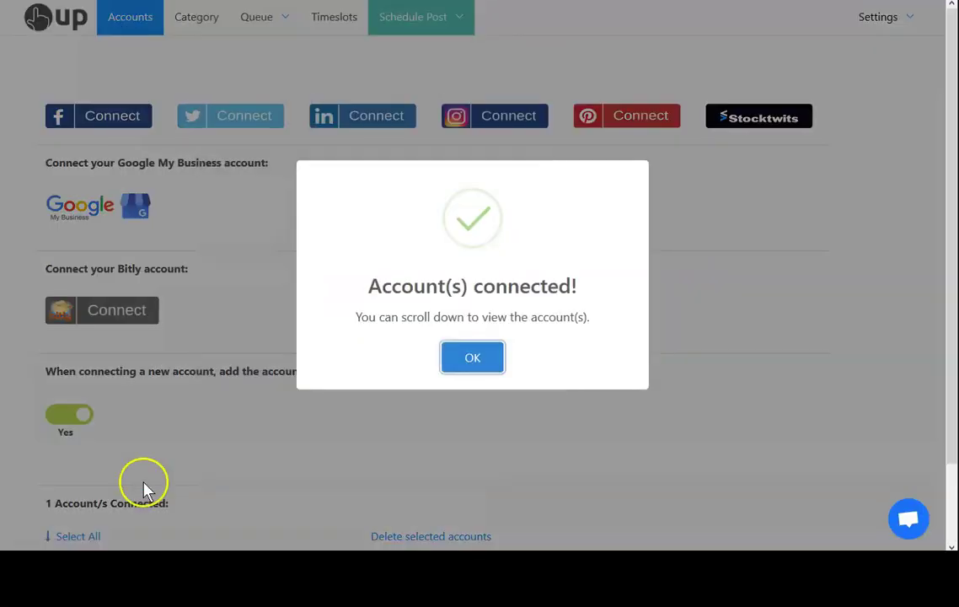
click(456, 360)
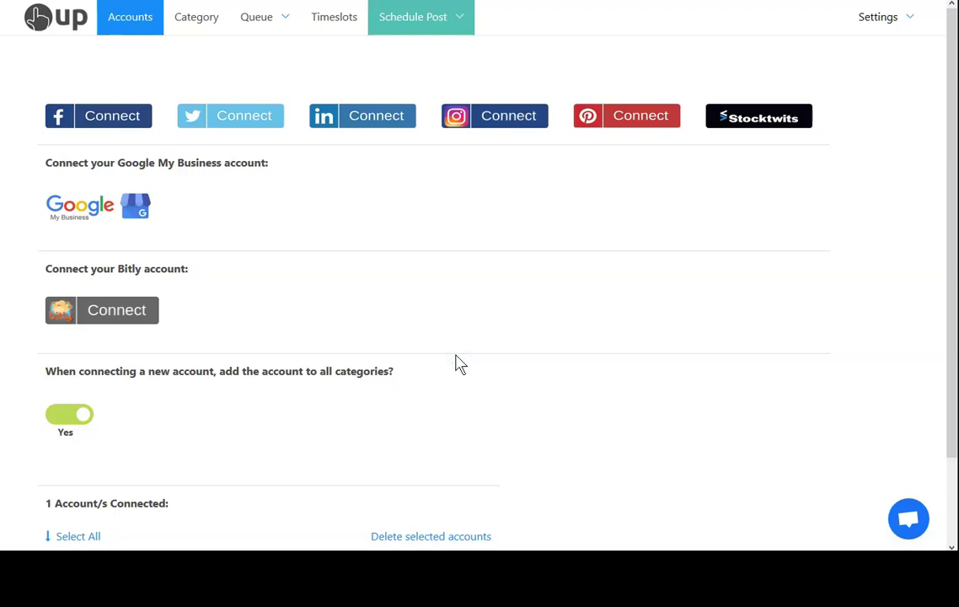
Start scheduling a single post in Category 1 for the Balance and Harmony (Peoria) account
scroll(456, 363, down, 1)
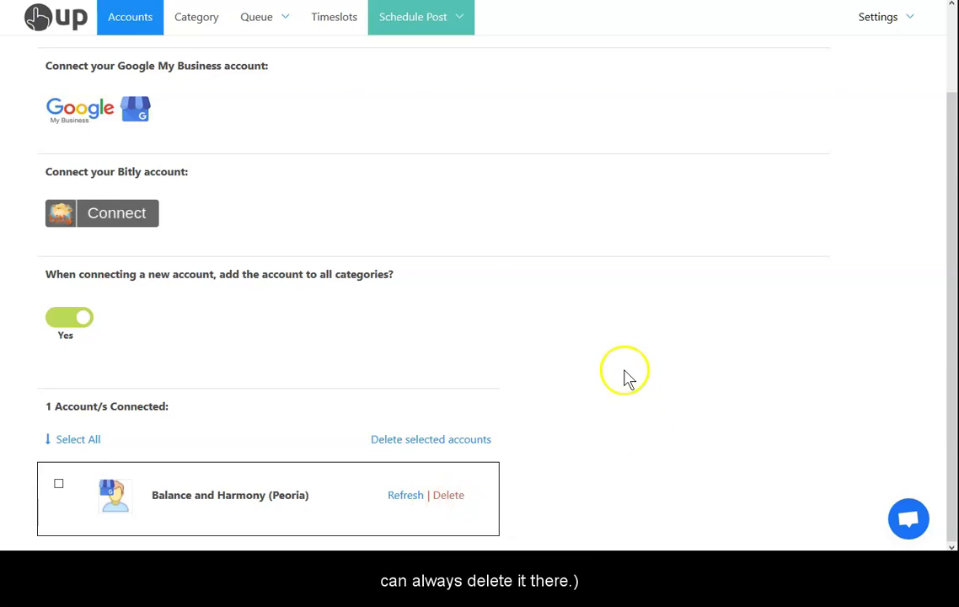
scroll(624, 376, up, 2)
click(396, 27)
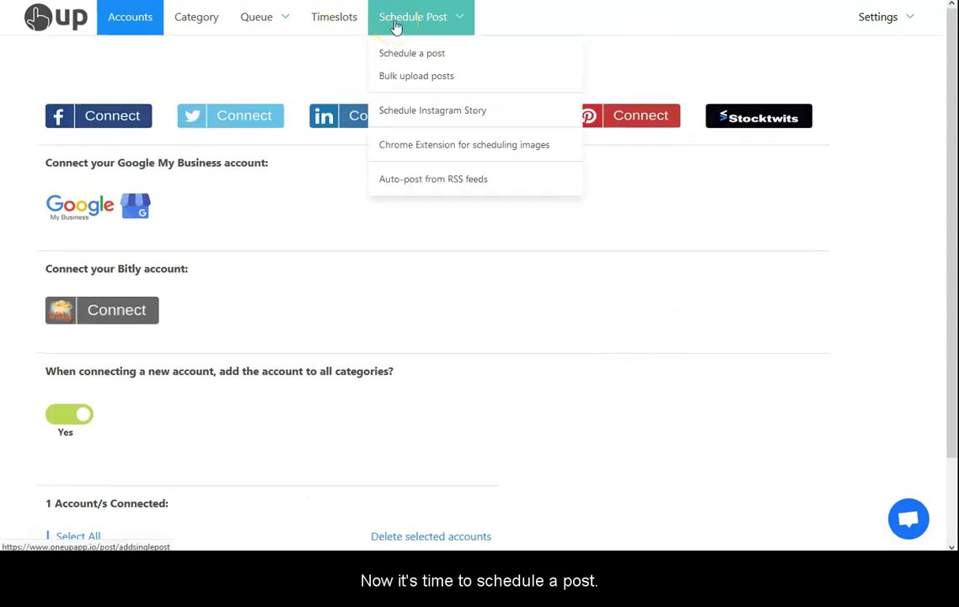
click(400, 56)
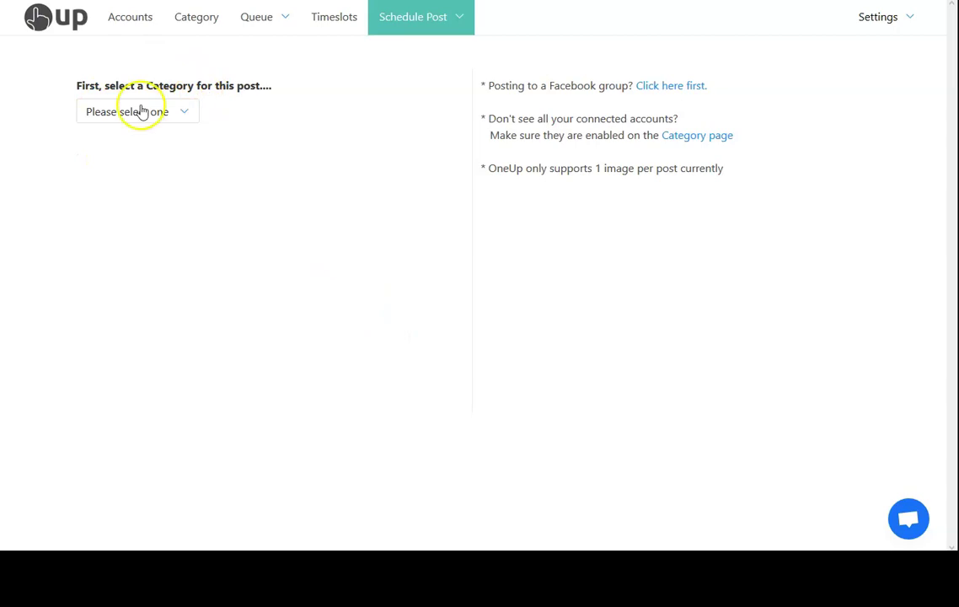
click(130, 113)
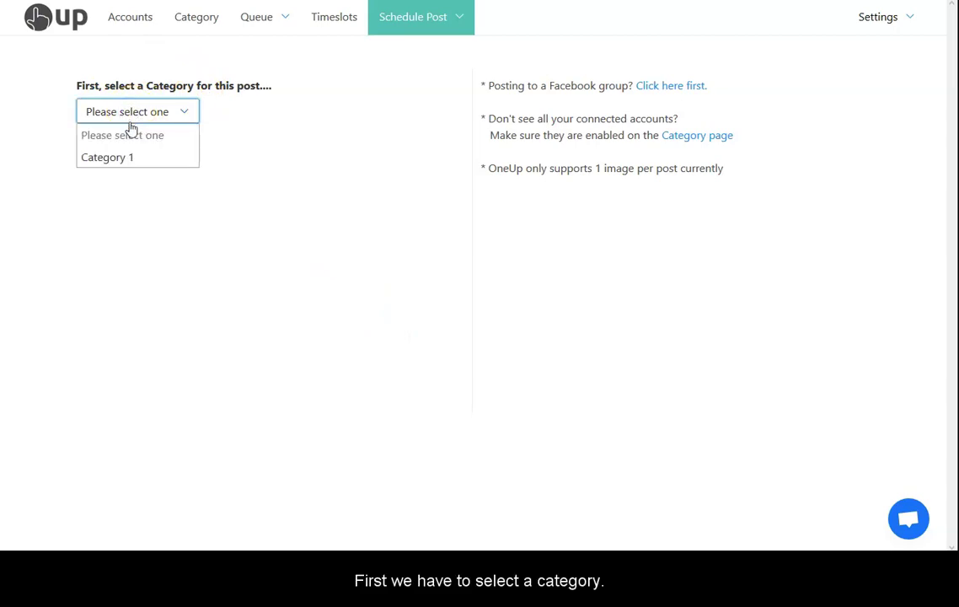
click(112, 157)
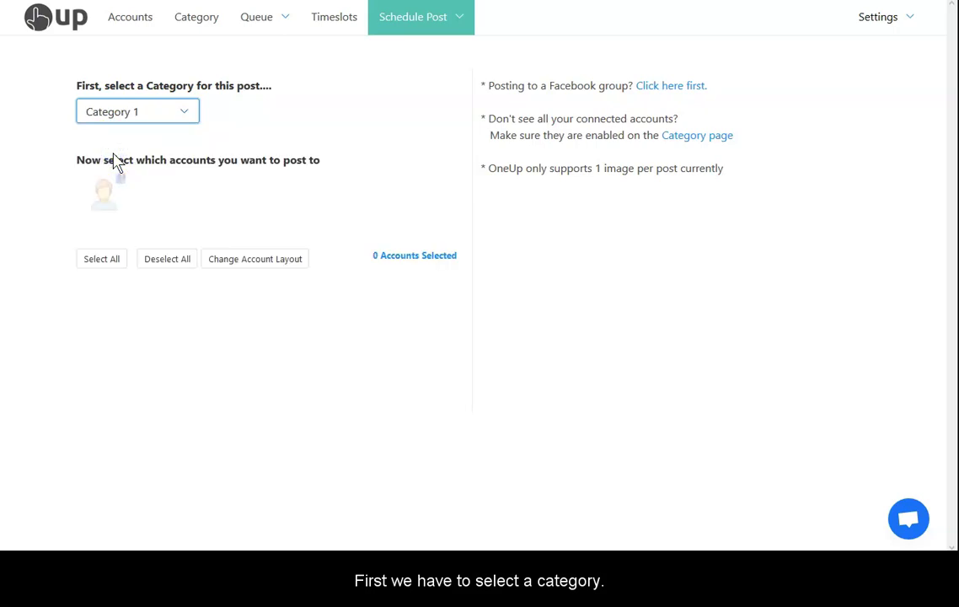
click(102, 195)
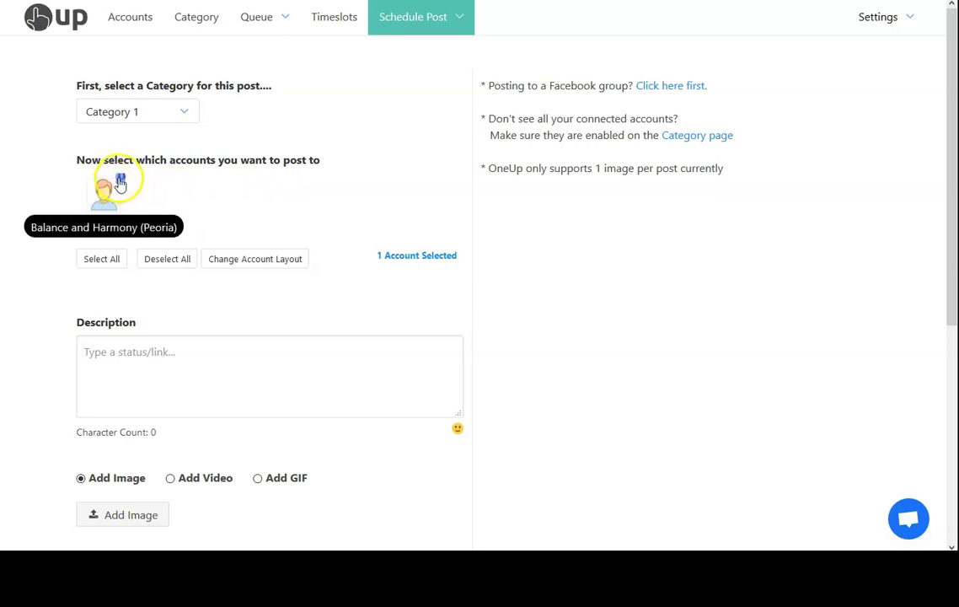
click(150, 373)
scroll(148, 368, down, 3)
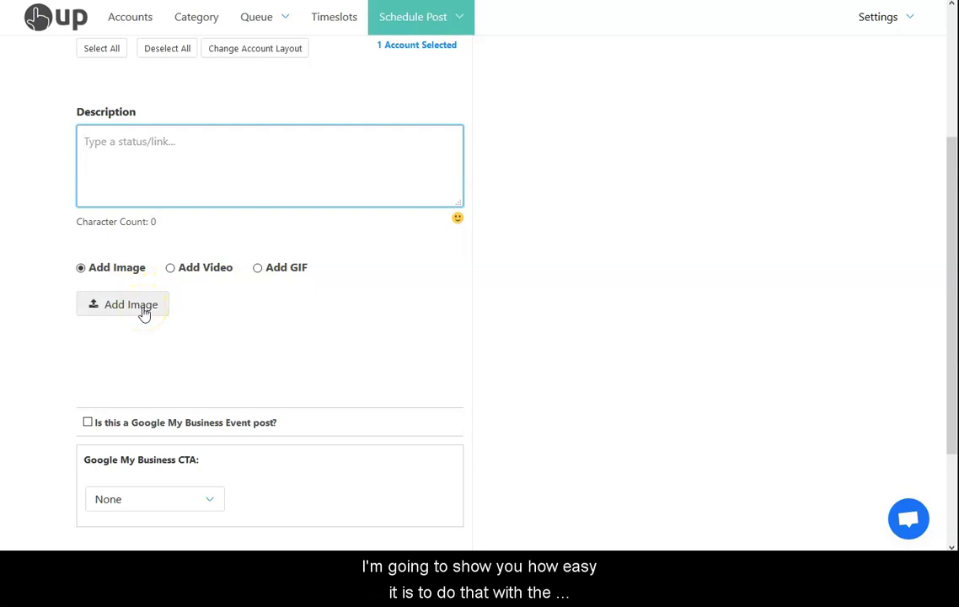
scroll(550, 187, up, 3)
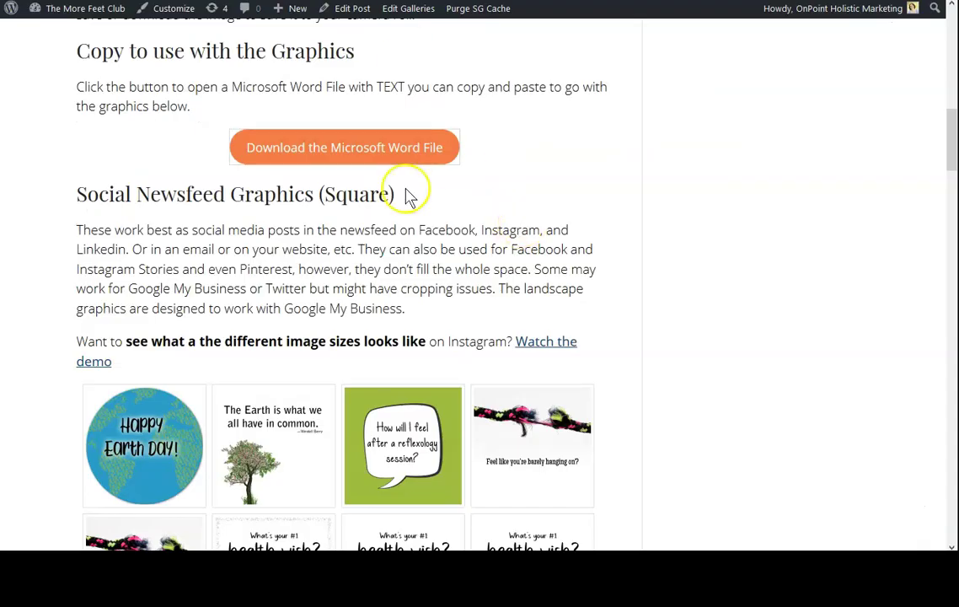
On the April 2020 content page, save the enlarged 4:3 horizontal graphic "How will I feel after a reflexology session?" to the computer
scroll(337, 169, up, 6)
scroll(315, 154, up, 4)
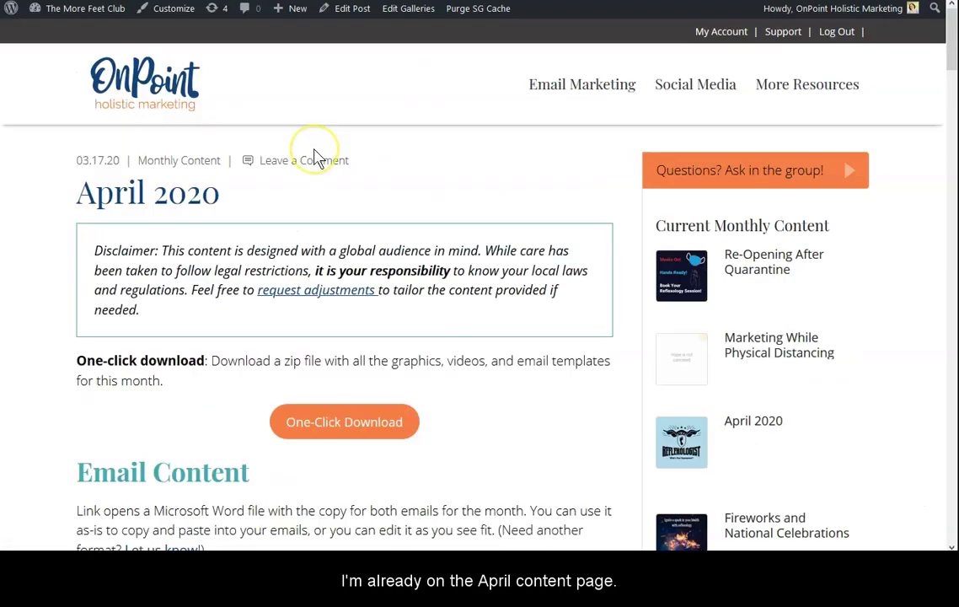
scroll(370, 223, down, 15)
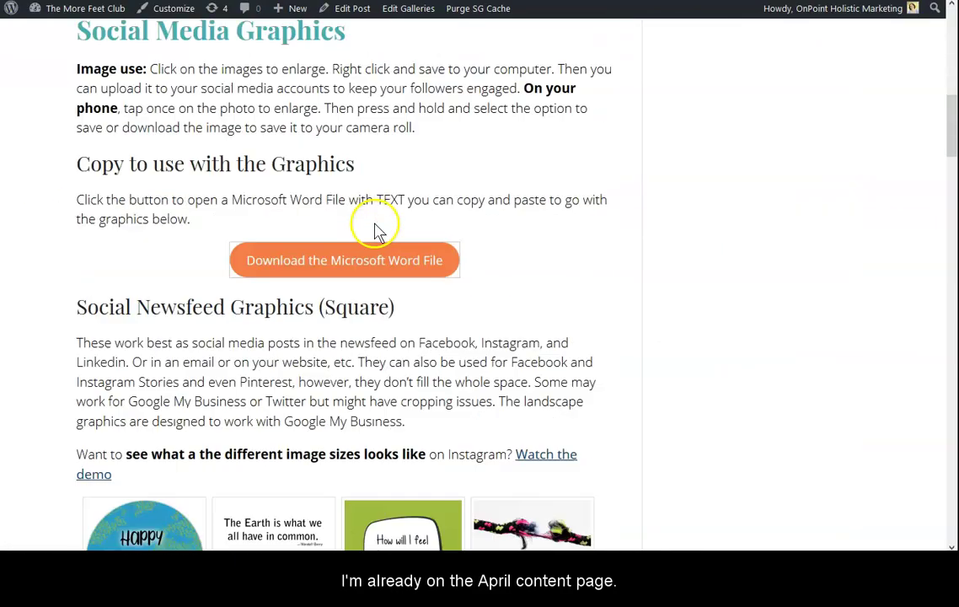
scroll(376, 233, down, 20)
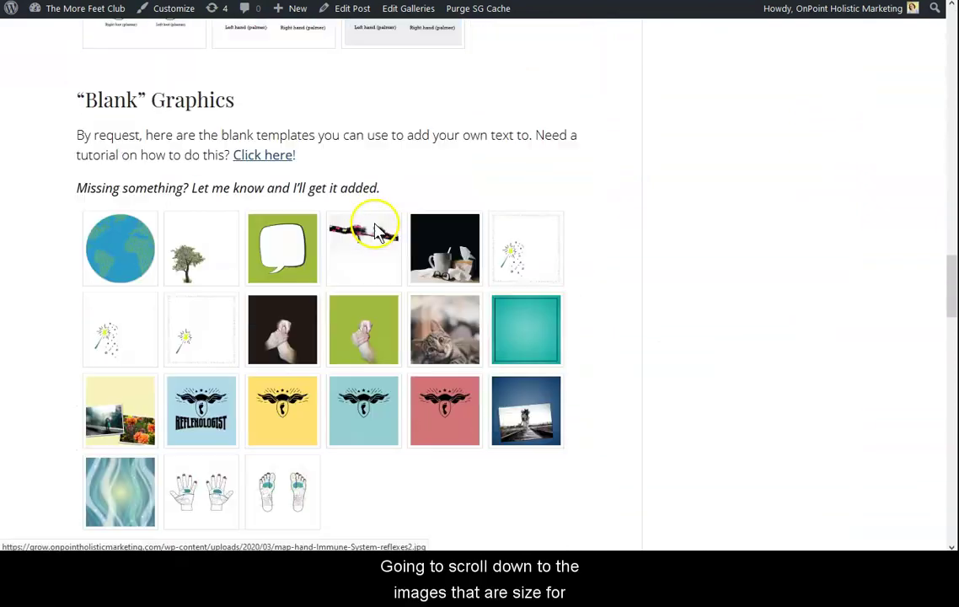
scroll(377, 234, down, 8)
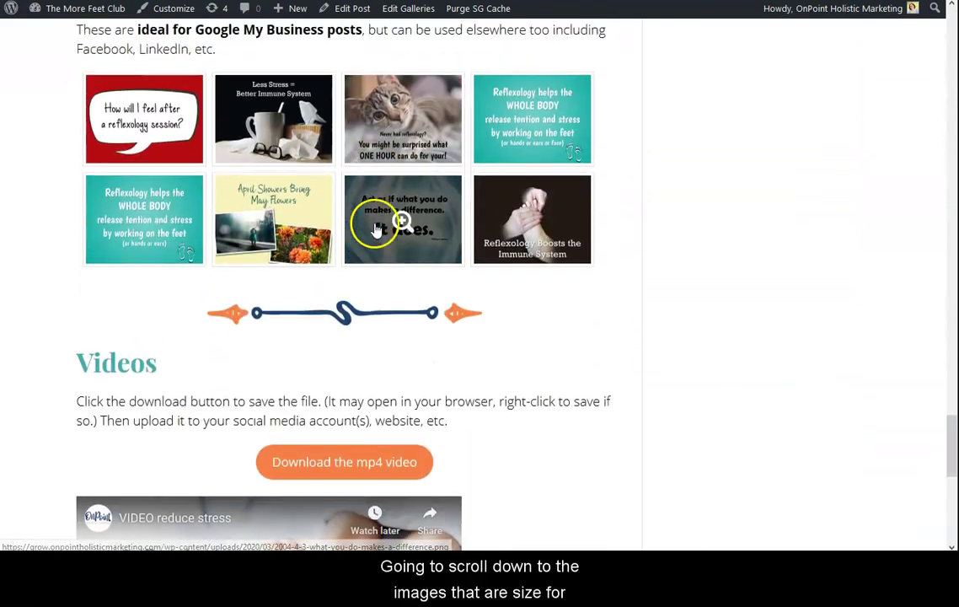
scroll(46, 200, up, 2)
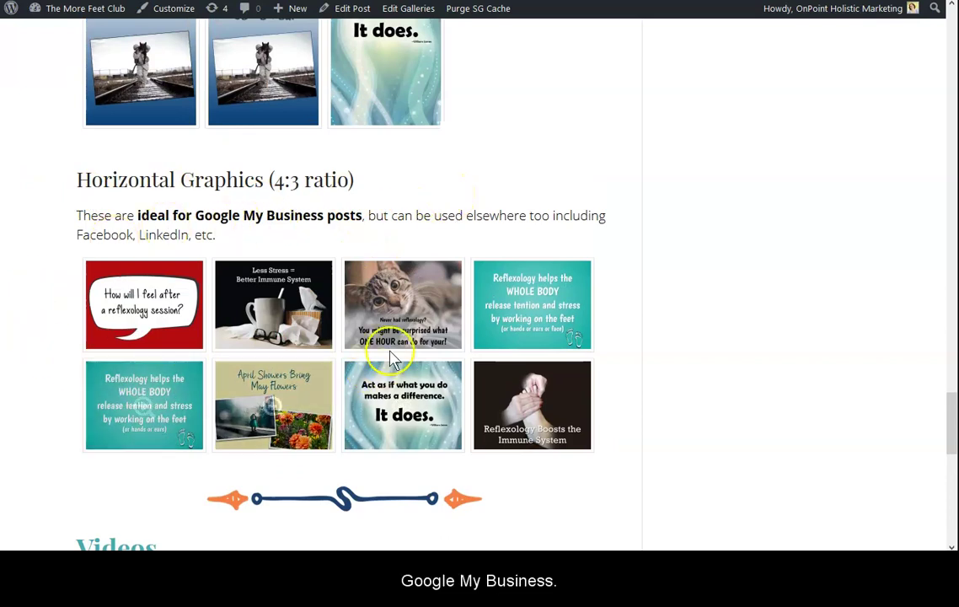
click(165, 308)
right_click(565, 242)
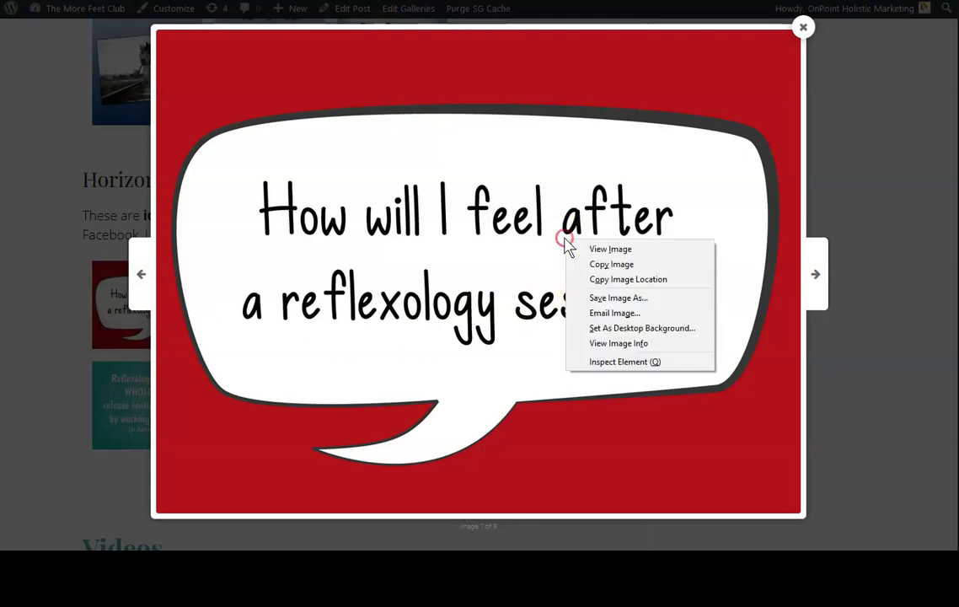
click(598, 300)
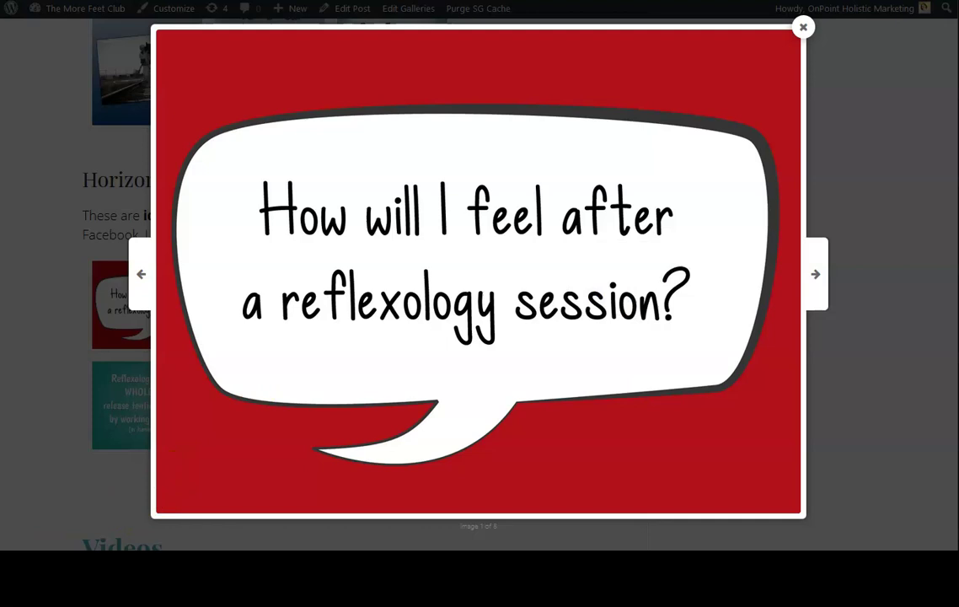
click(805, 30)
Download the Word file with copy to use with the social media graphics, open it and reposition its window for reading
scroll(465, 257, up, 10)
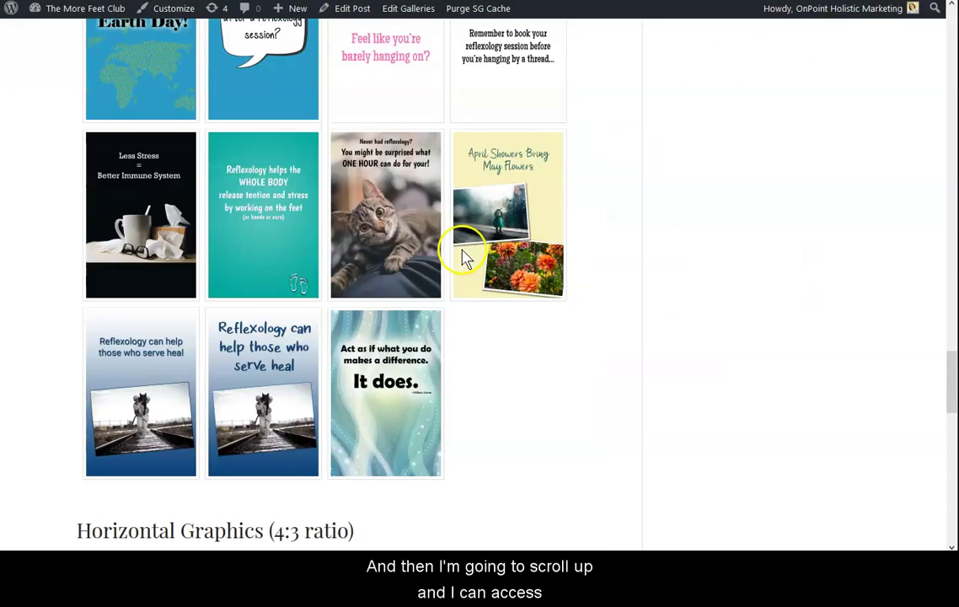
scroll(464, 257, up, 15)
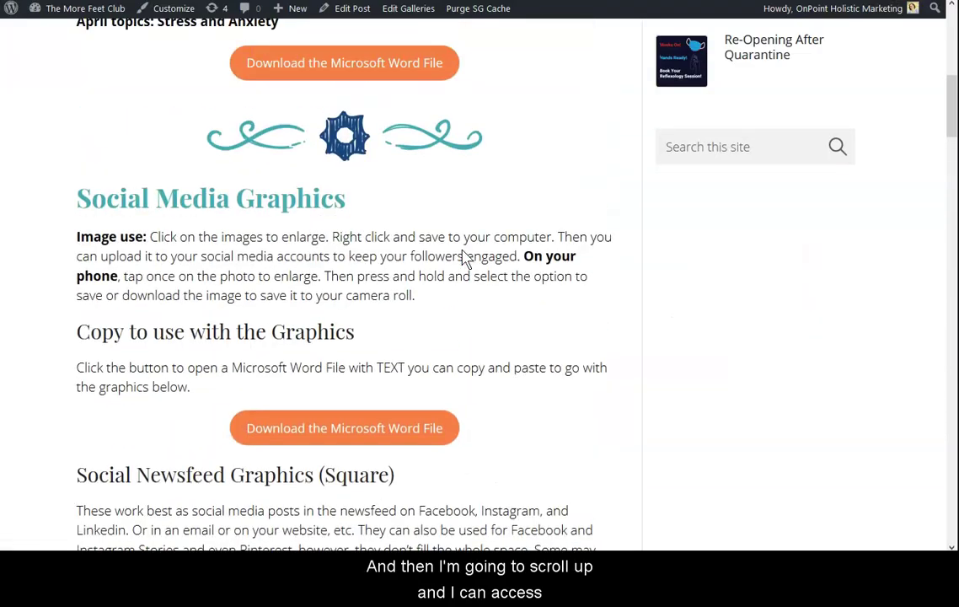
scroll(463, 253, down, 1)
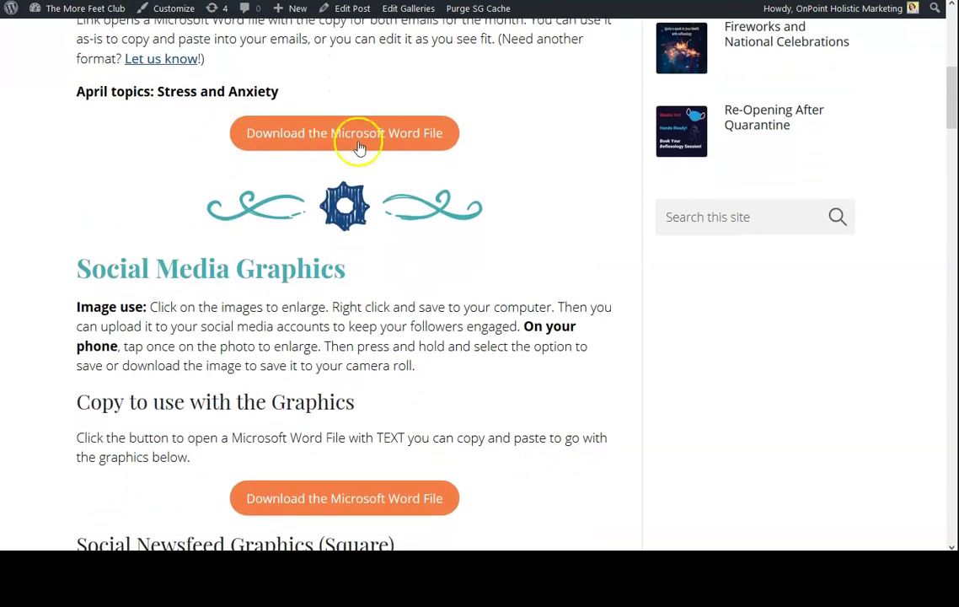
scroll(390, 287, down, 4)
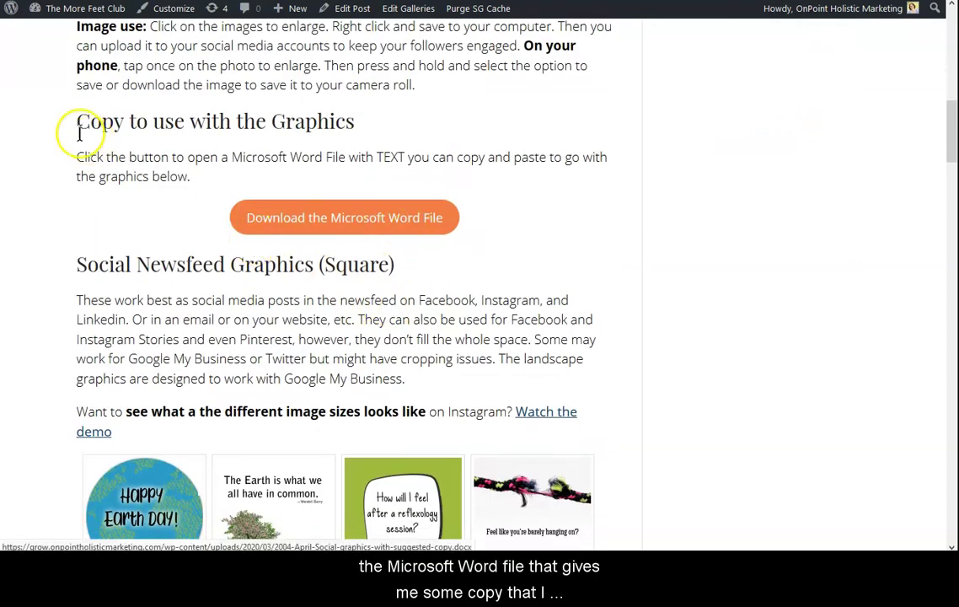
click(368, 217)
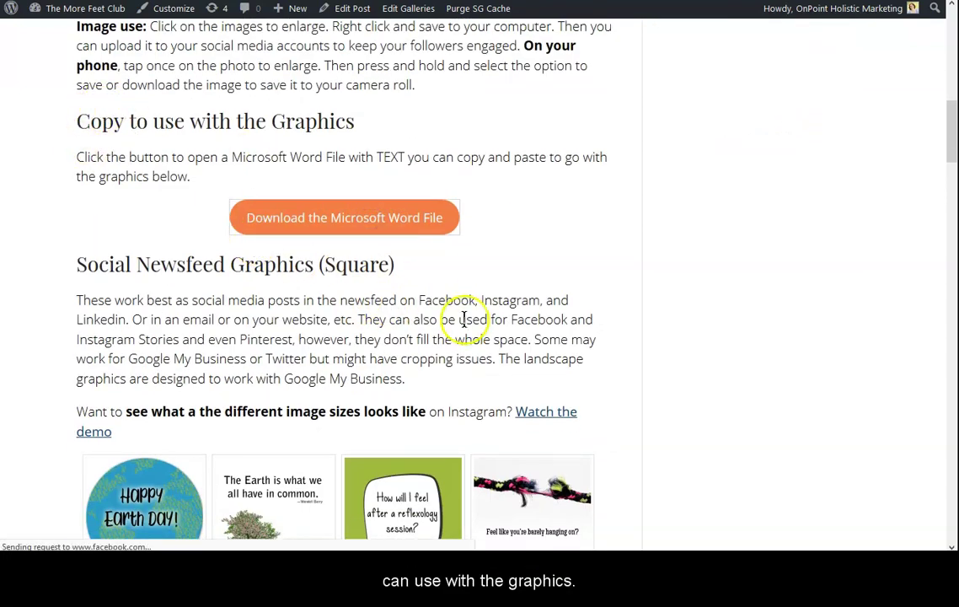
key(Return)
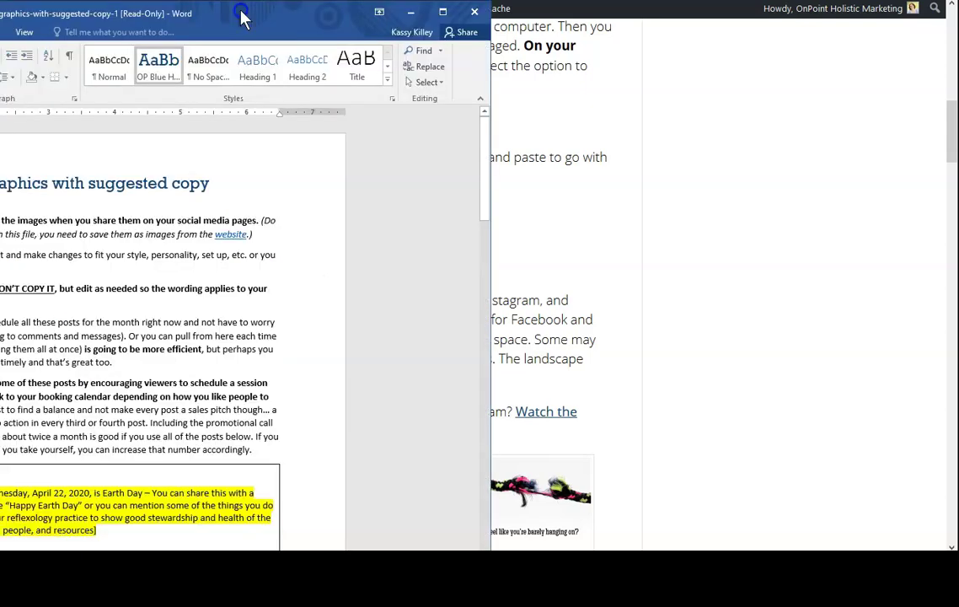
drag(242, 17, 621, 4)
Find and copy the two paragraphs beside the "How will I feel after a reflexology session?" graphic in the Word document
scroll(497, 286, down, 15)
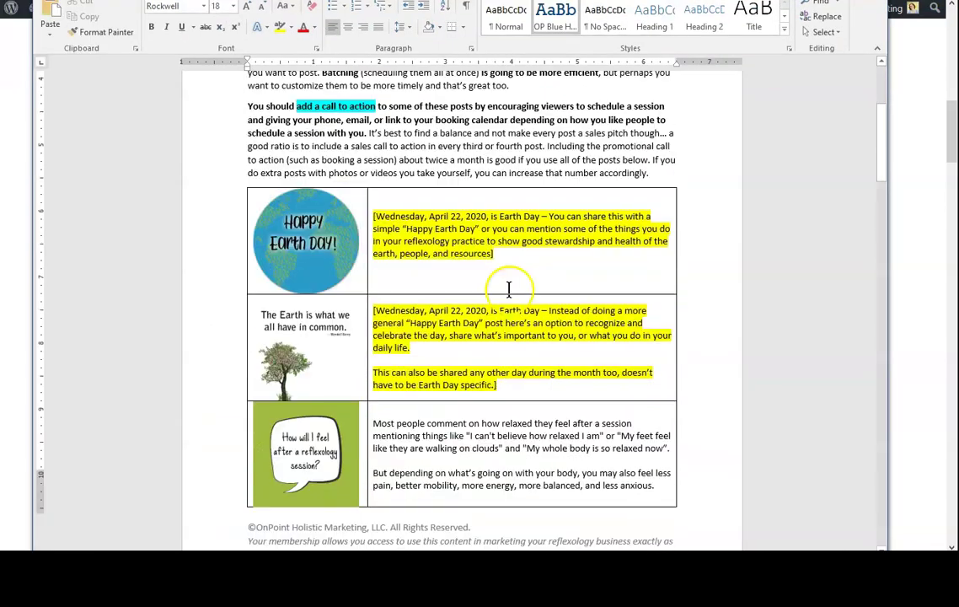
scroll(508, 290, down, 20)
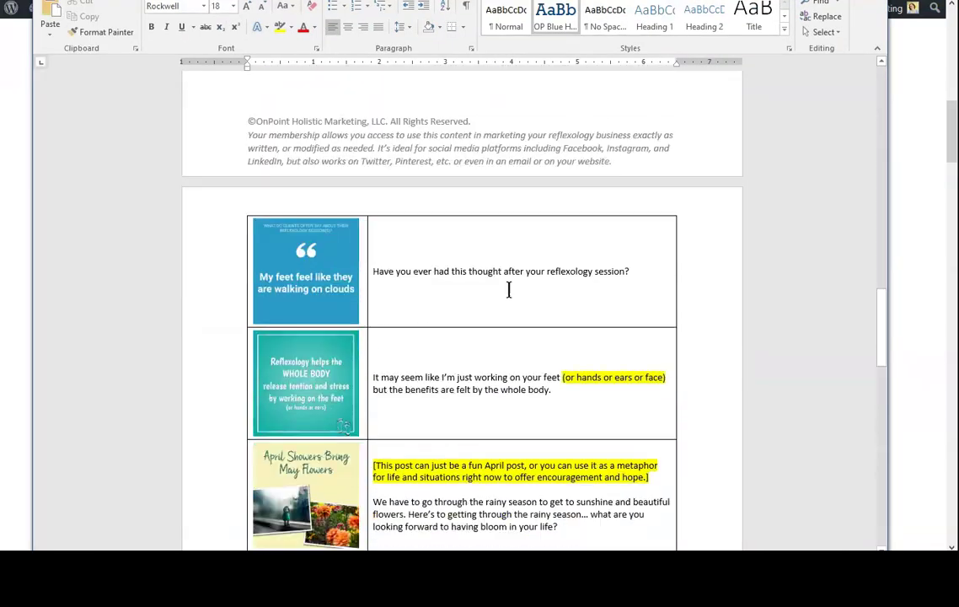
scroll(508, 290, down, 6)
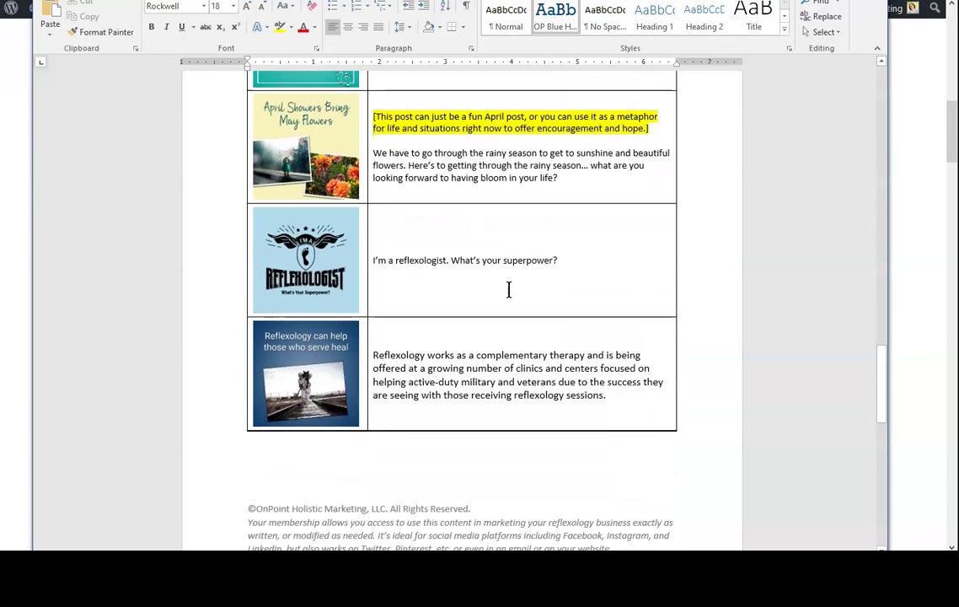
scroll(508, 290, up, 5)
scroll(508, 290, up, 10)
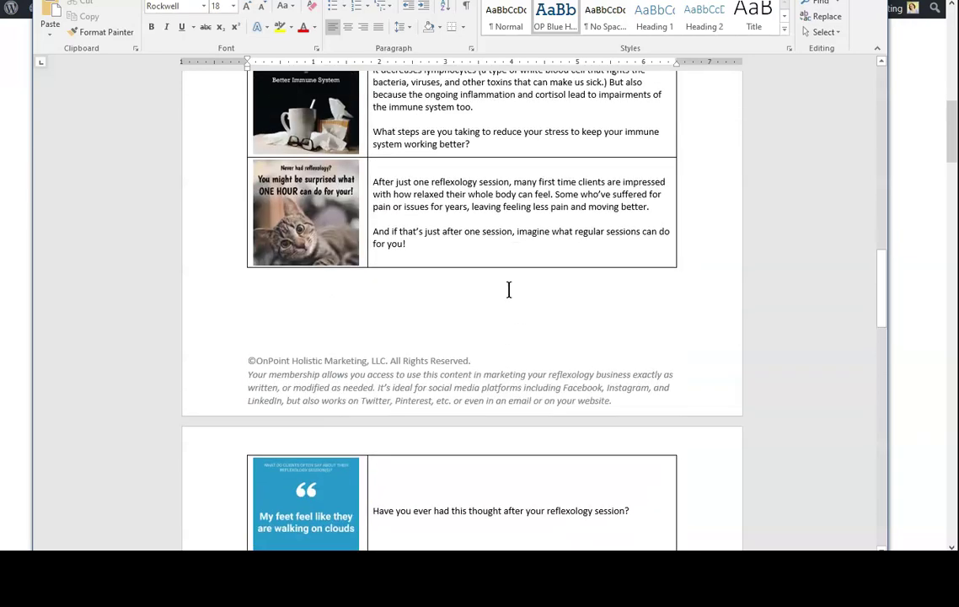
scroll(508, 290, up, 12)
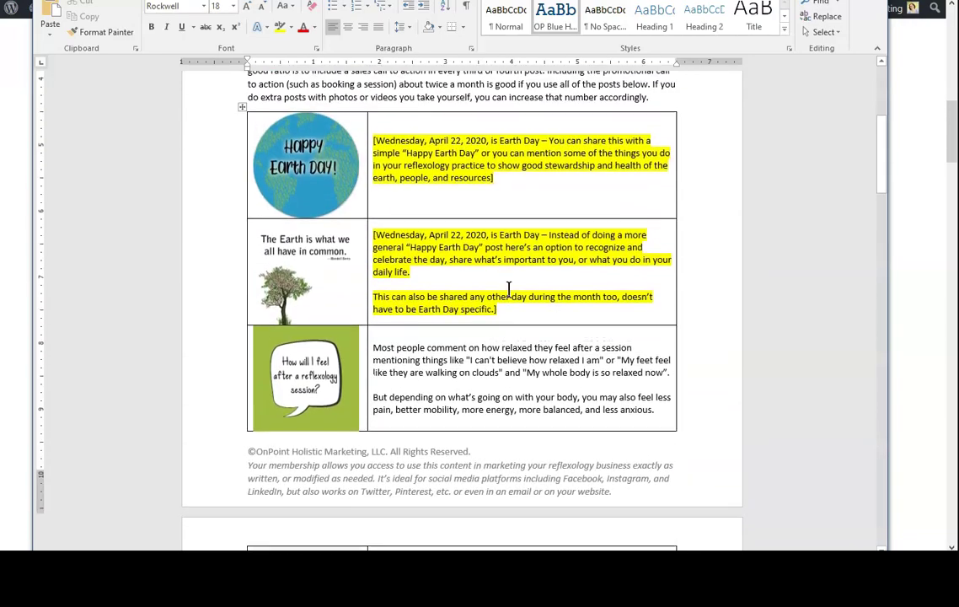
scroll(508, 290, down, 2)
click(395, 276)
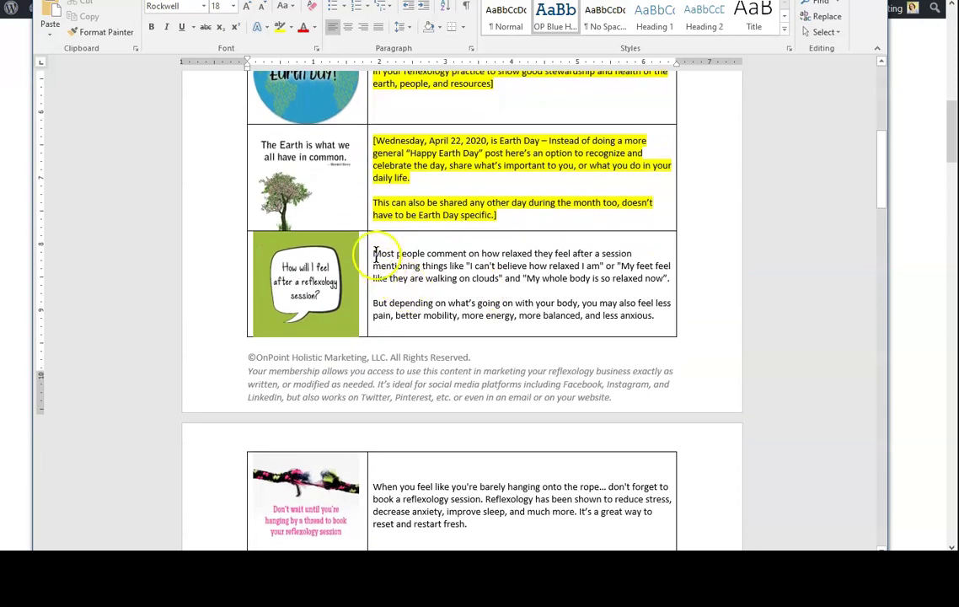
drag(372, 254, 514, 310)
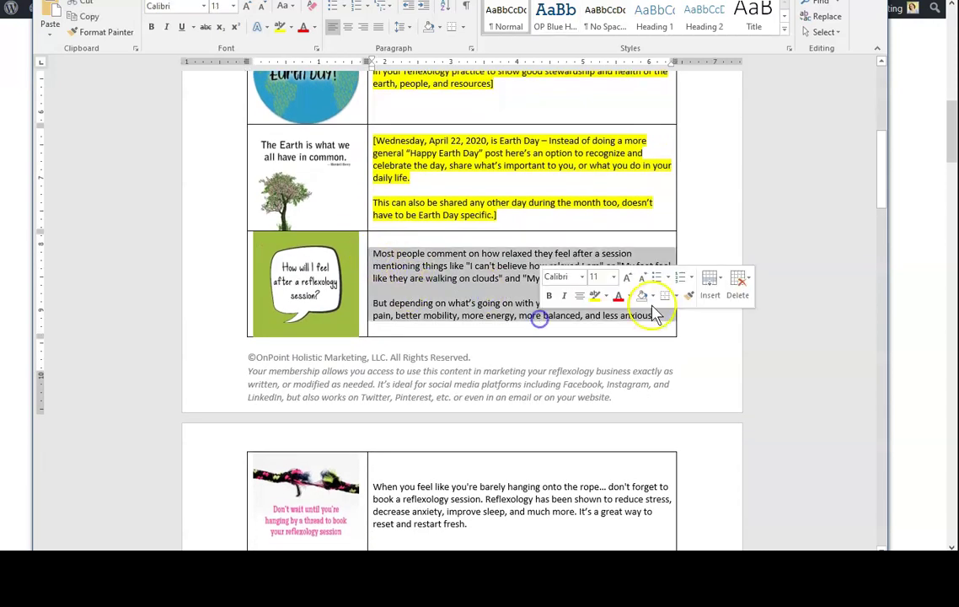
drag(375, 252, 652, 318)
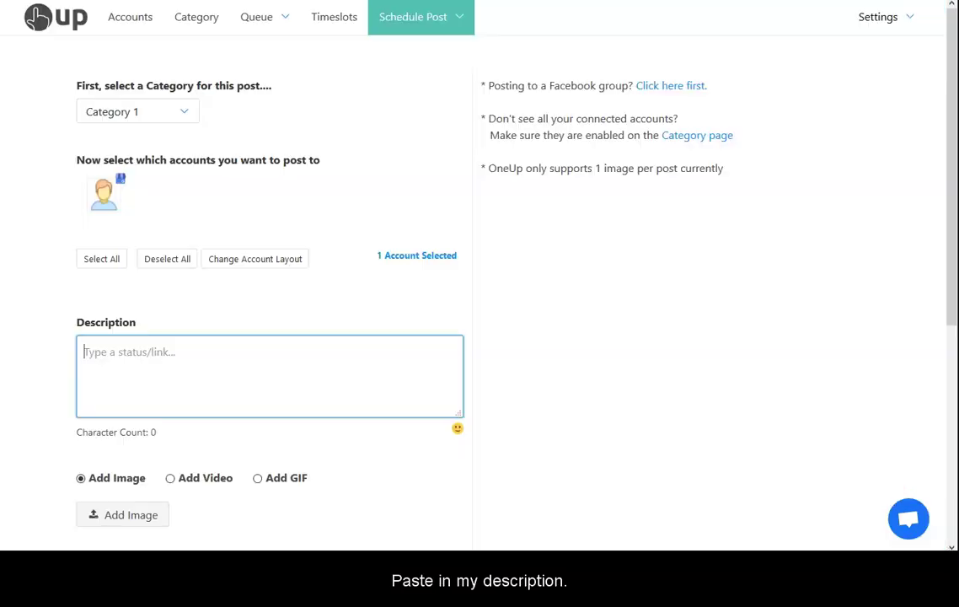
Switch back to OneUp and paste the copied reflexology text into the post's description
click(133, 371)
key(ctrl+v)
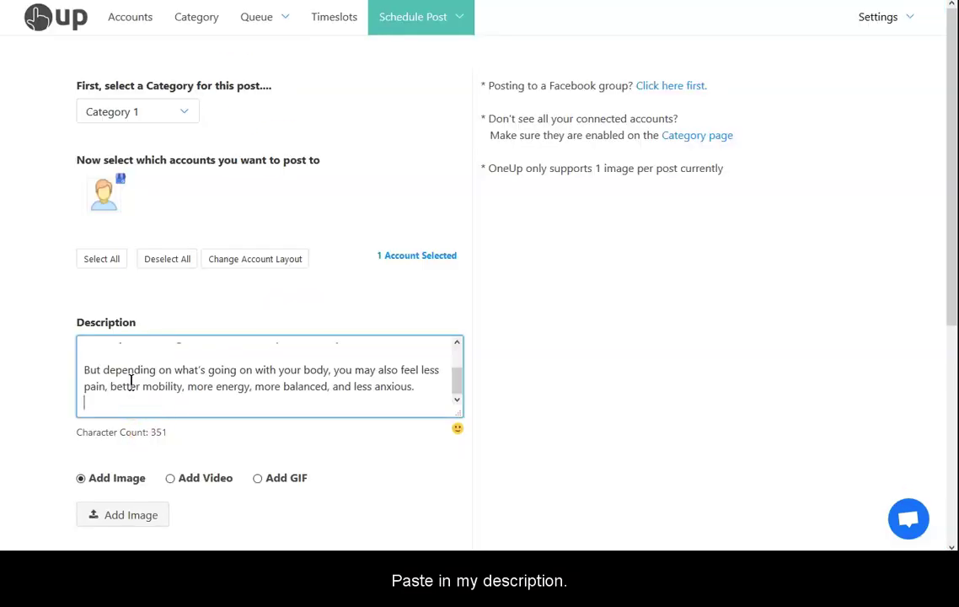
scroll(131, 379, up, 3)
Choose the image file 2004-4-3-feel-after-session from the computer for the post
click(113, 516)
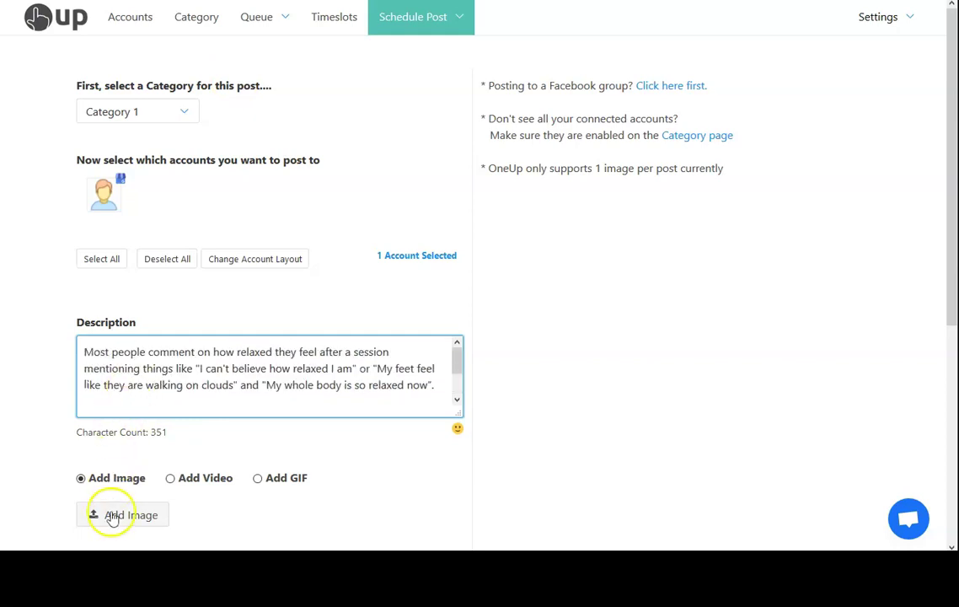
click(113, 521)
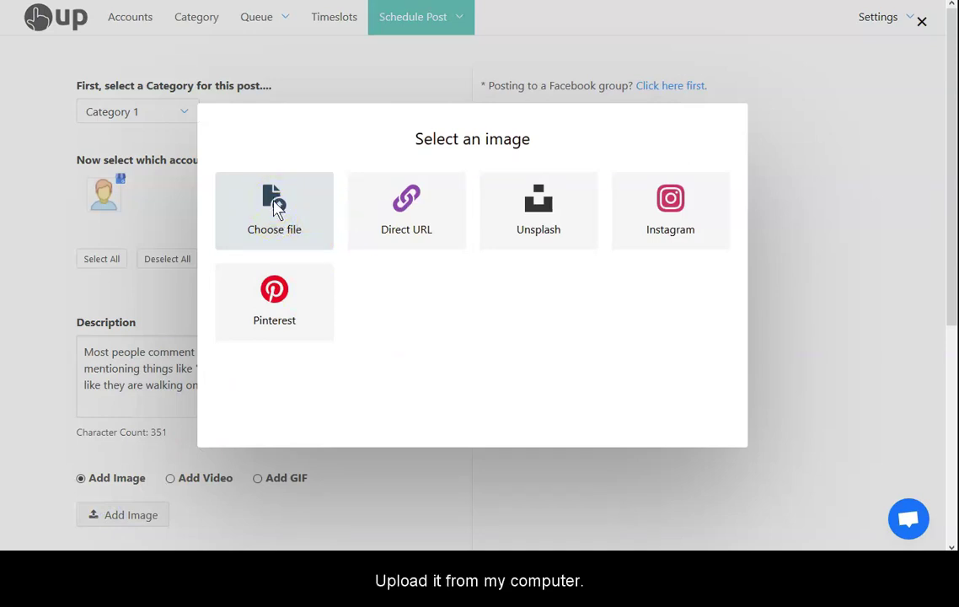
click(278, 209)
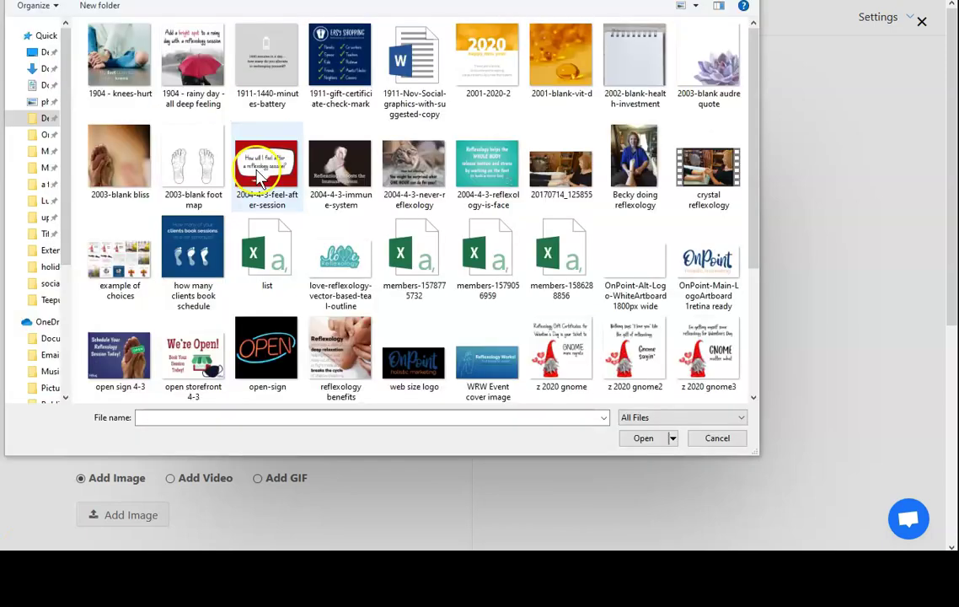
click(266, 162)
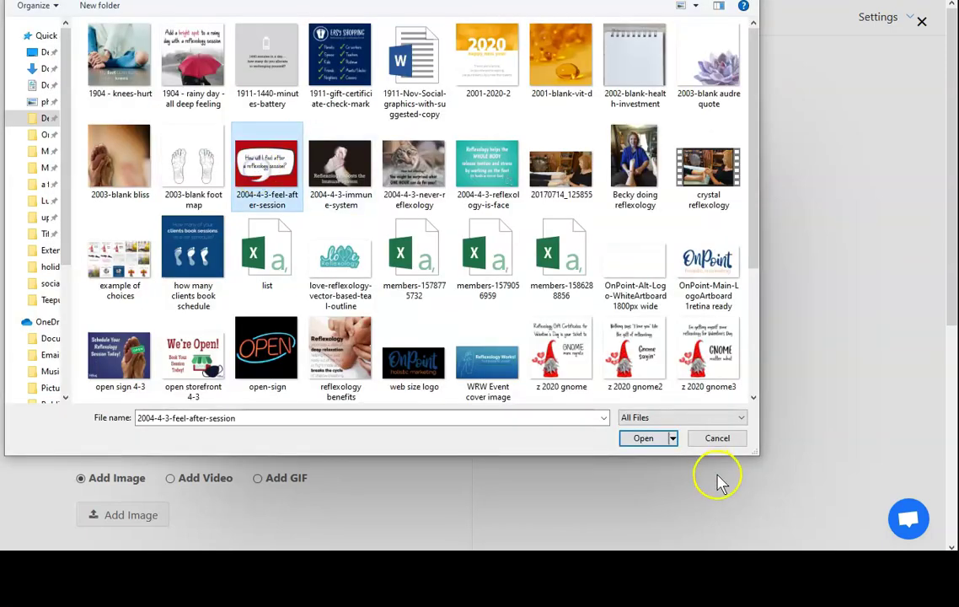
click(636, 442)
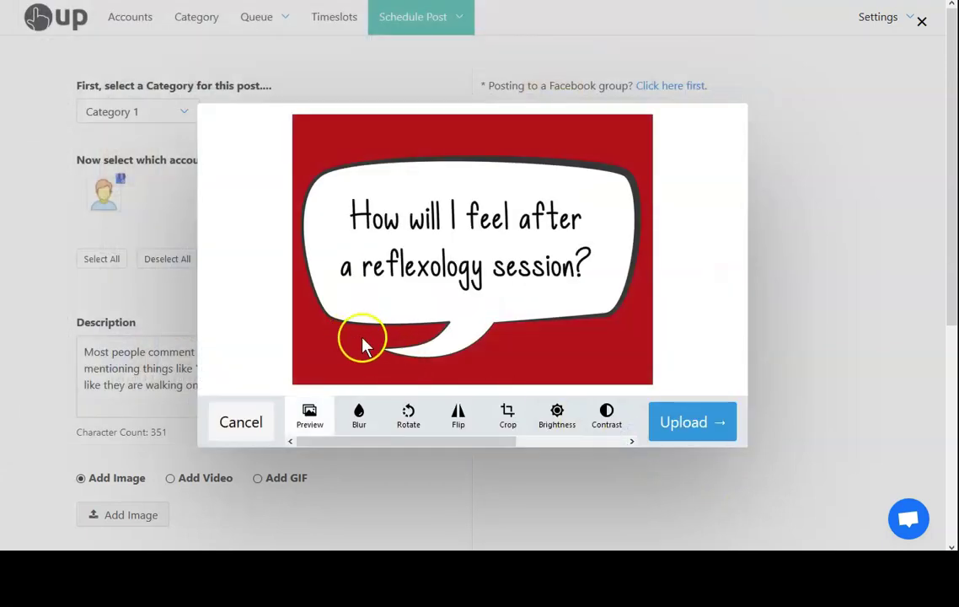
Try several blur amounts on the post image, including 5px, and reset the blur to 0px
mouse_move(332, 443)
mouse_down()
mouse_move(488, 449)
mouse_move(321, 460)
mouse_up()
click(361, 419)
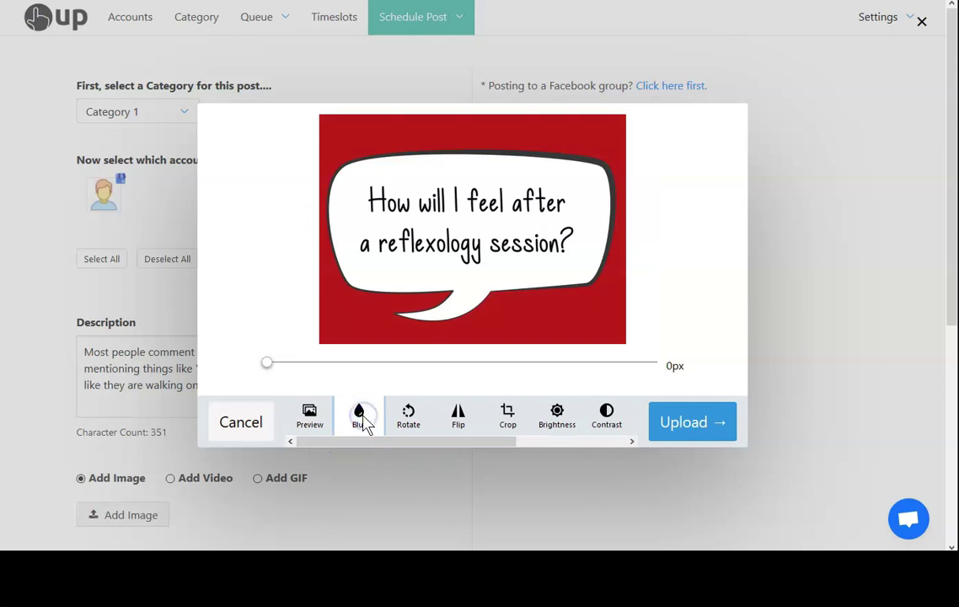
click(316, 364)
click(429, 363)
click(477, 362)
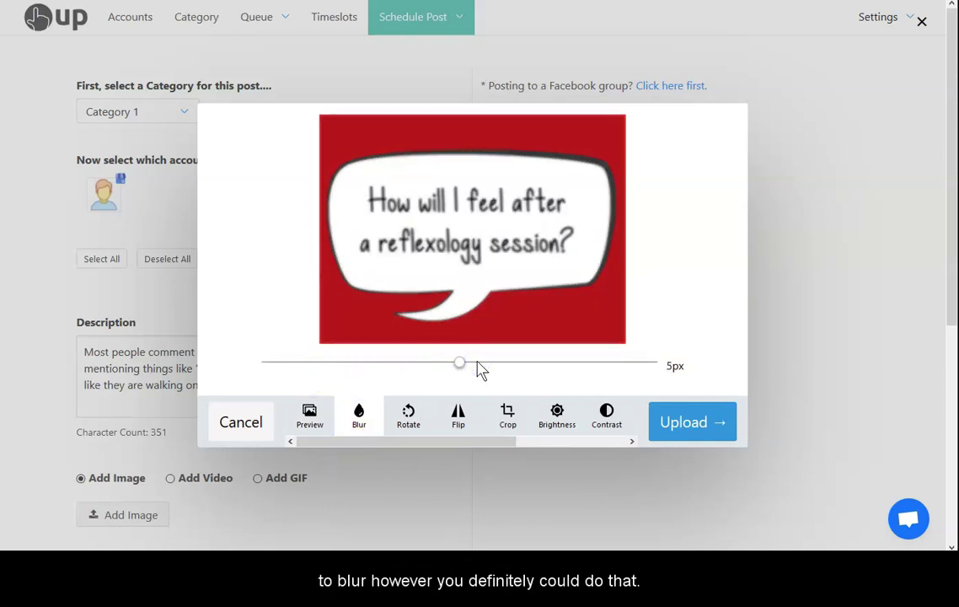
click(501, 362)
drag(496, 369, 261, 374)
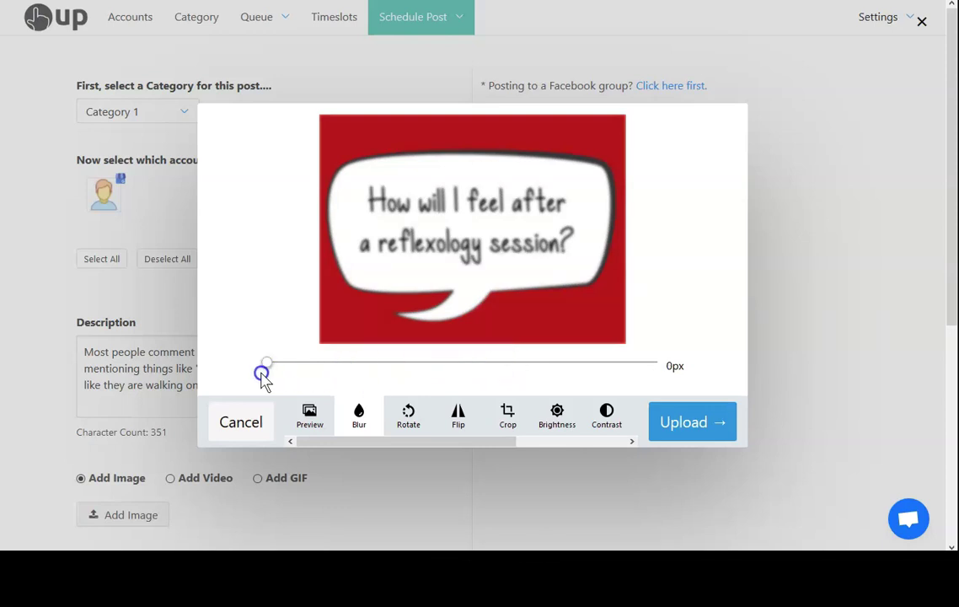
Try flipping the post image horizontally and flip it back
click(459, 417)
click(447, 369)
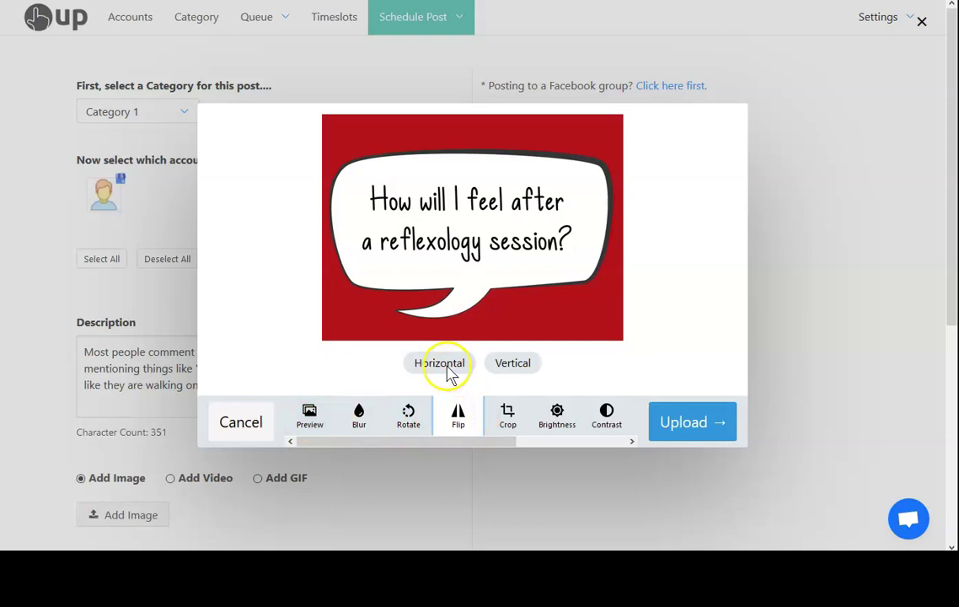
click(449, 370)
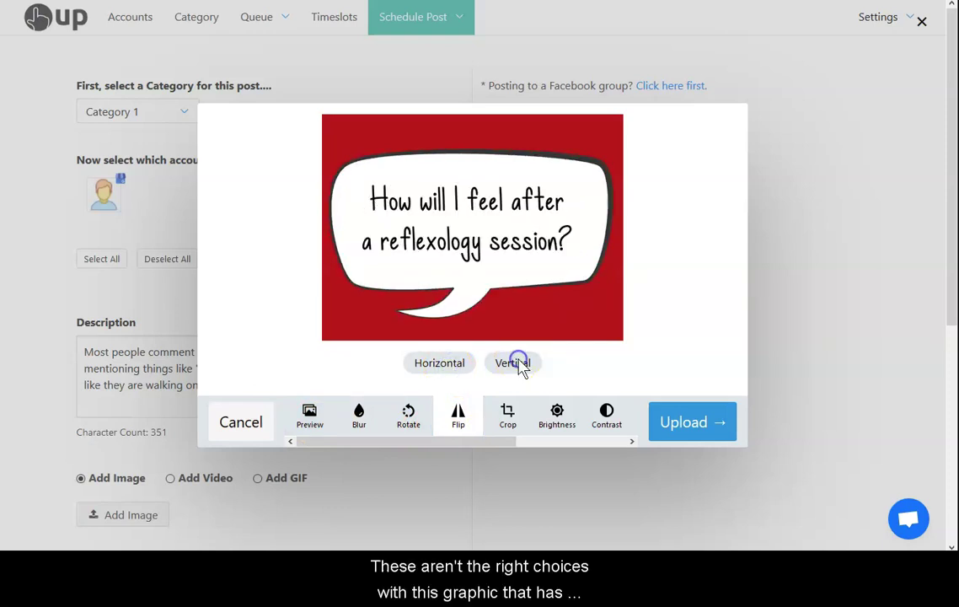
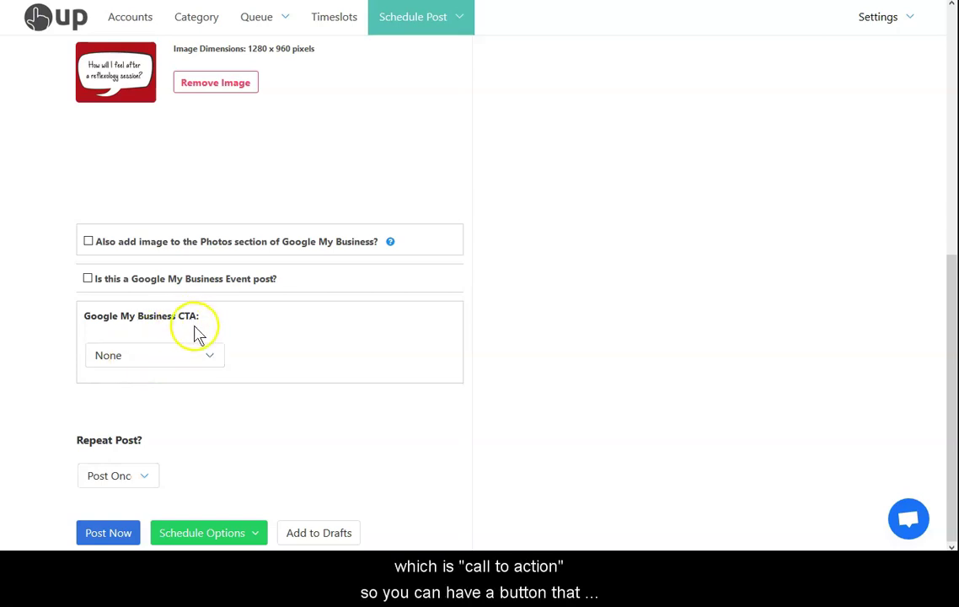
Set the post's Google My Business call to action to Call Now
click(167, 358)
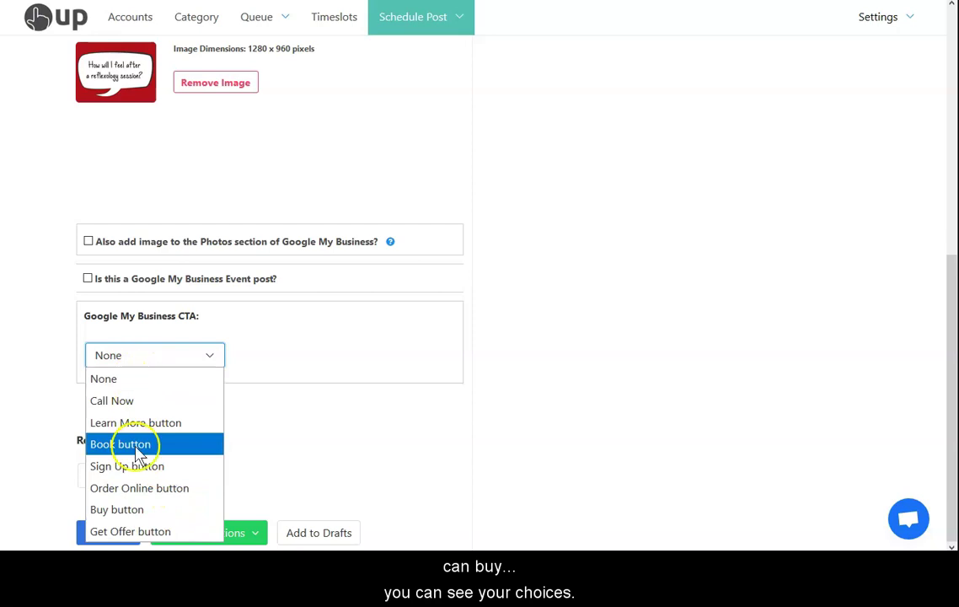
click(131, 401)
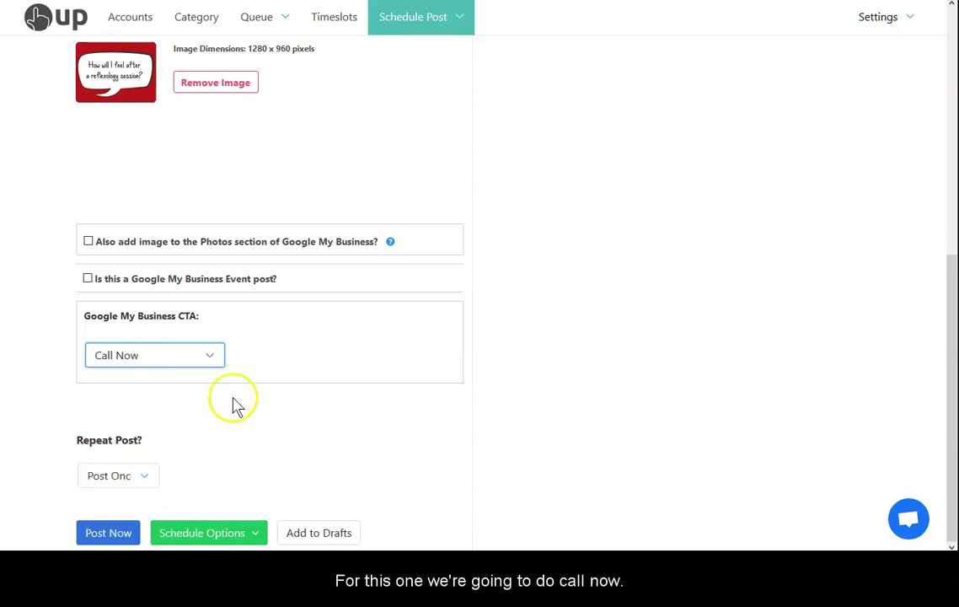
Try making the post repeat at a Custom interval
click(111, 475)
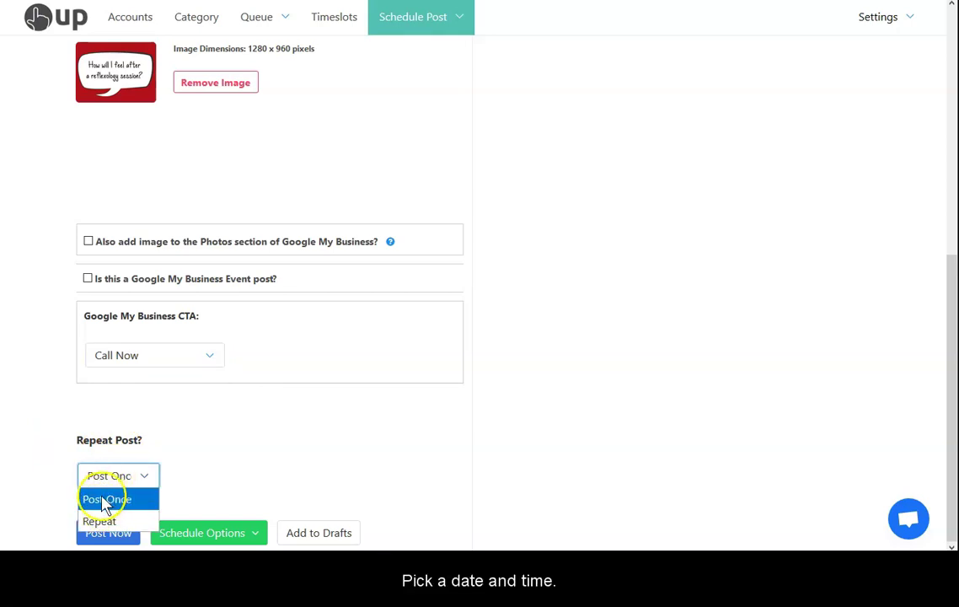
click(98, 522)
scroll(426, 394, down, 2)
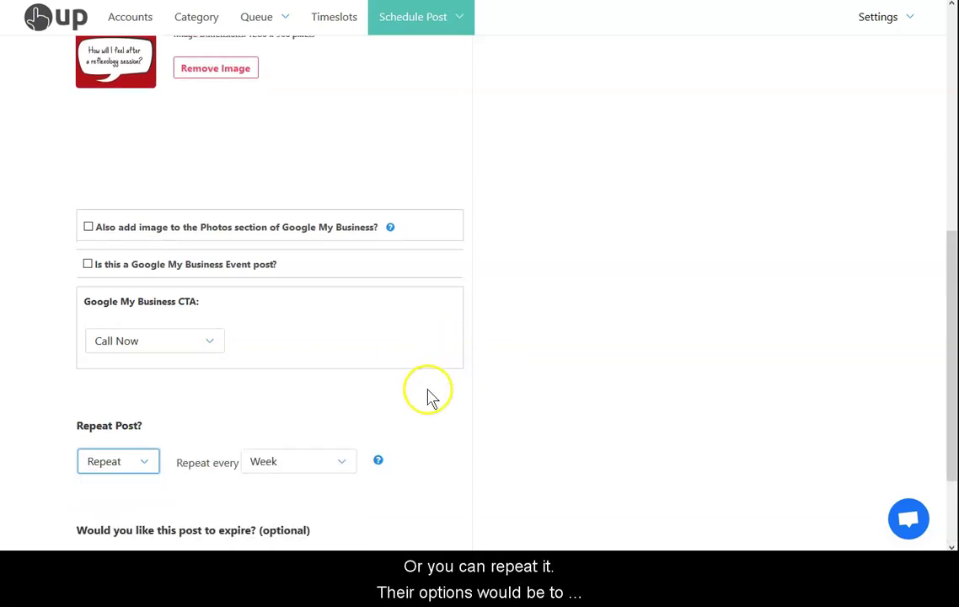
click(290, 337)
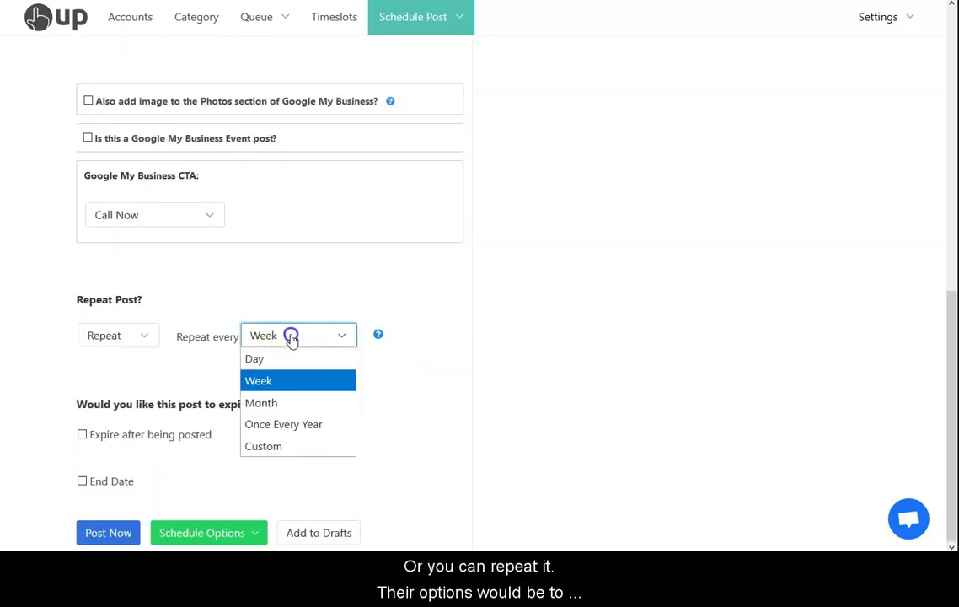
click(299, 404)
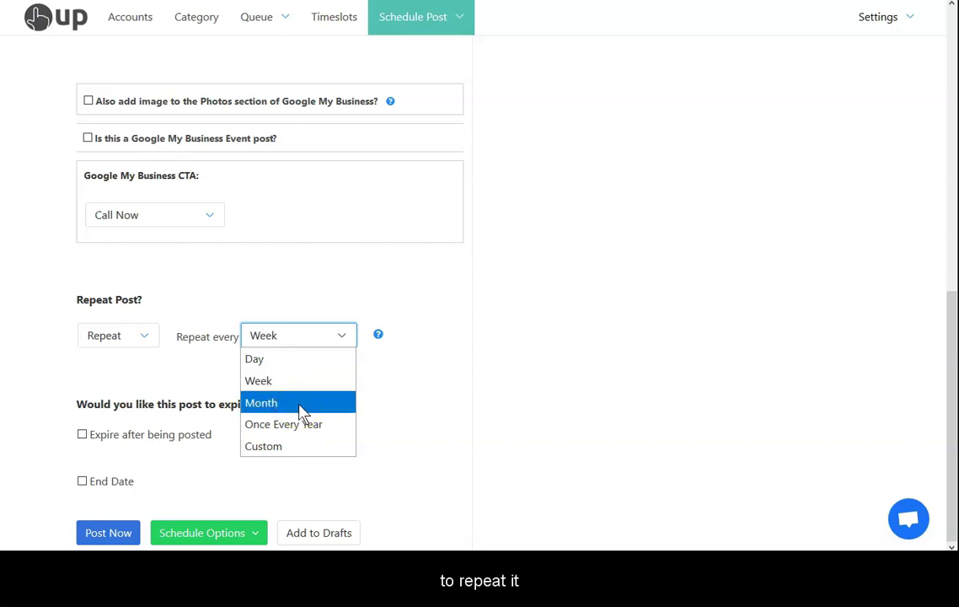
click(299, 451)
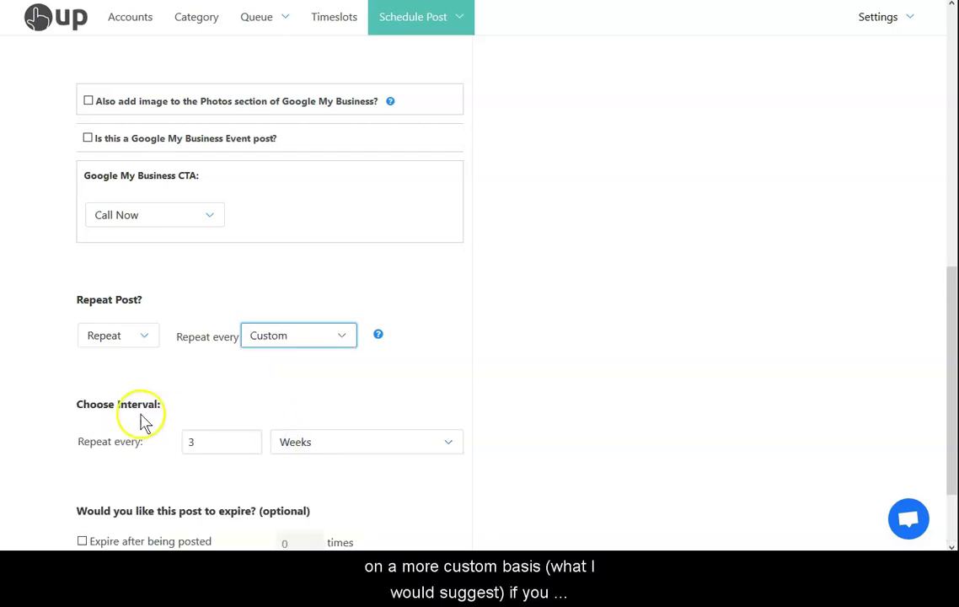
Review the custom interval's number, its time units and the repeat frequency choices
scroll(291, 377, down, 2)
click(225, 332)
drag(225, 332, 167, 332)
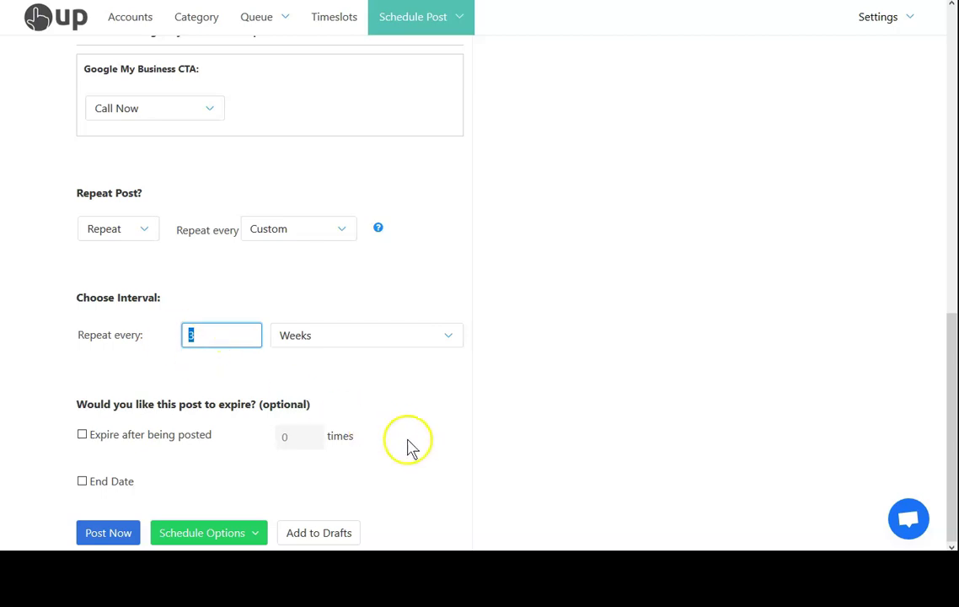
click(356, 336)
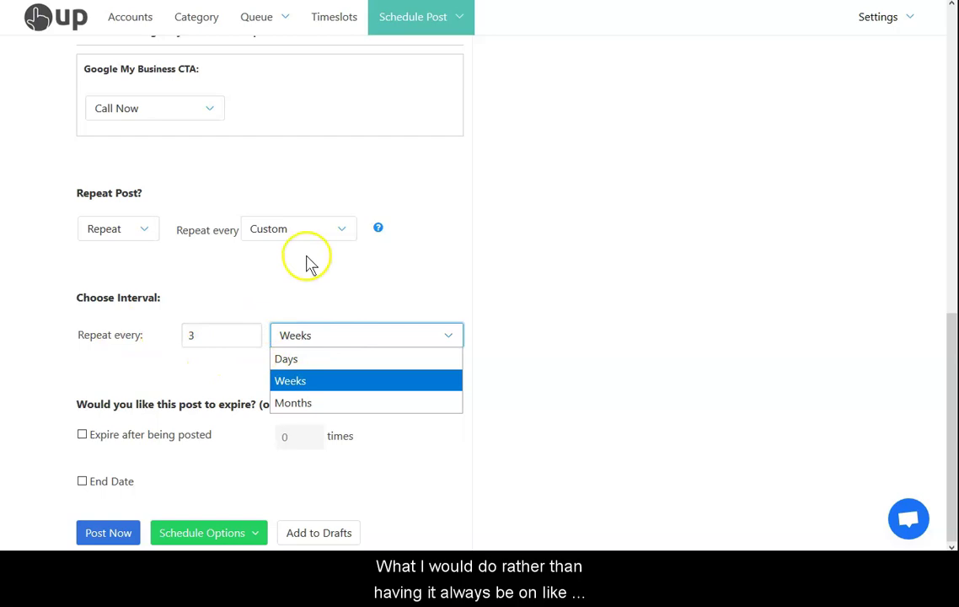
click(266, 236)
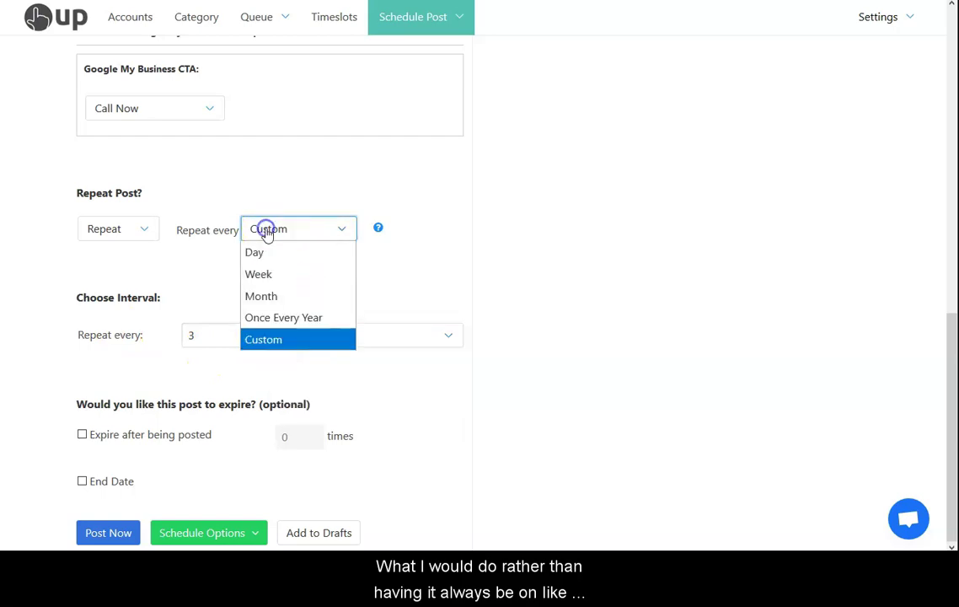
click(278, 298)
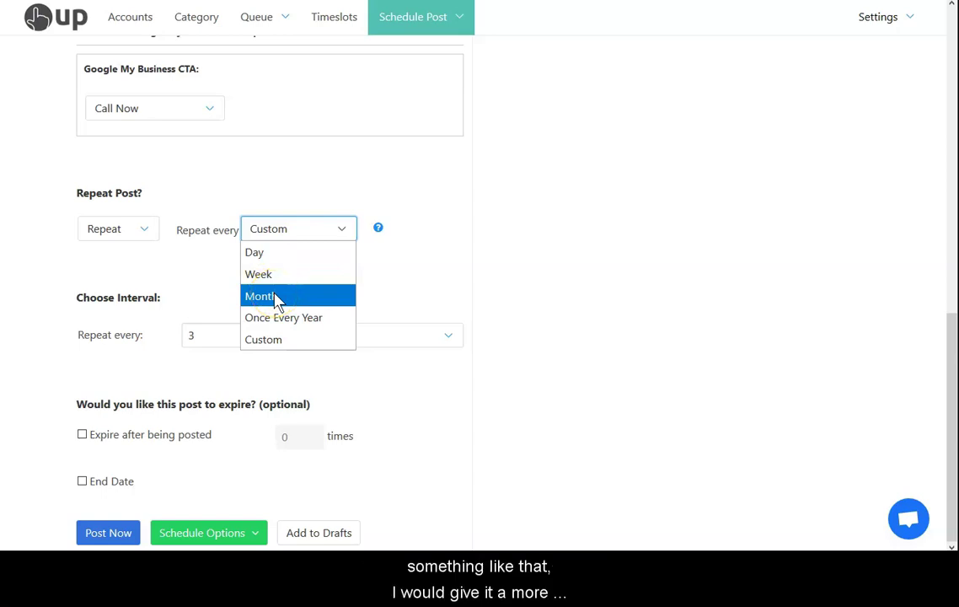
click(421, 291)
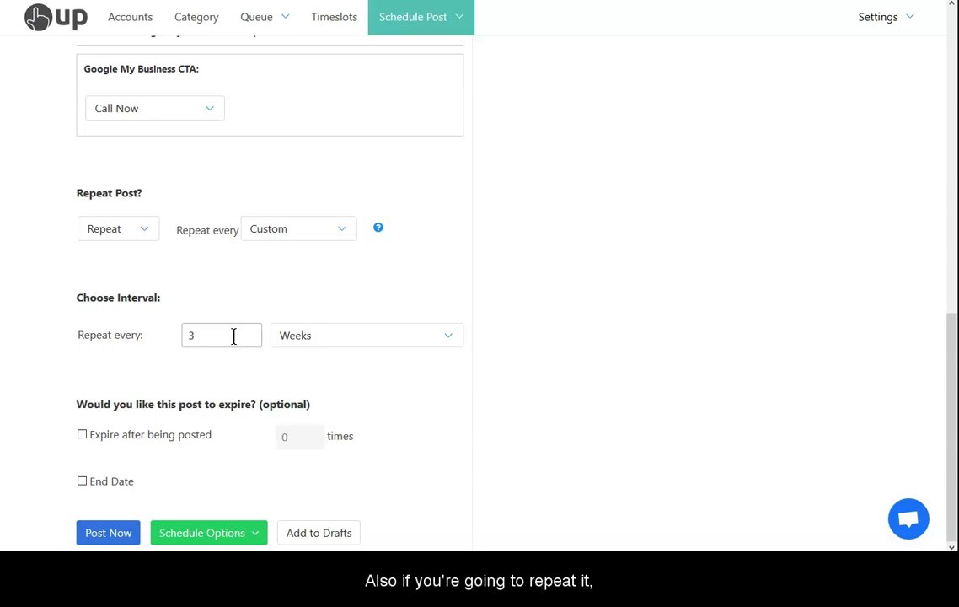
Try expiring the post after a number of postings, and turn on the End Date of 2020-05-29 instead
click(148, 436)
drag(312, 439, 257, 435)
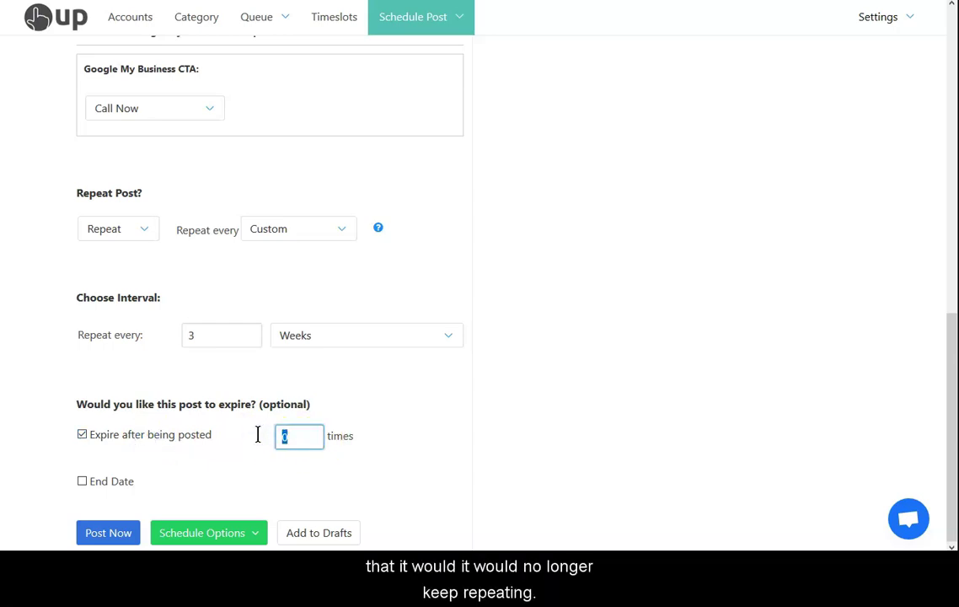
click(81, 482)
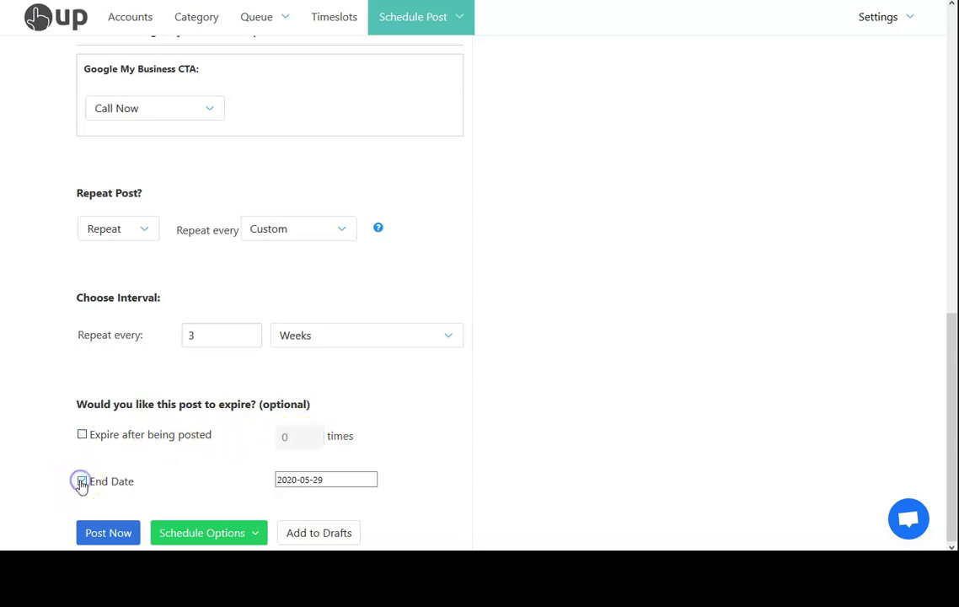
click(328, 479)
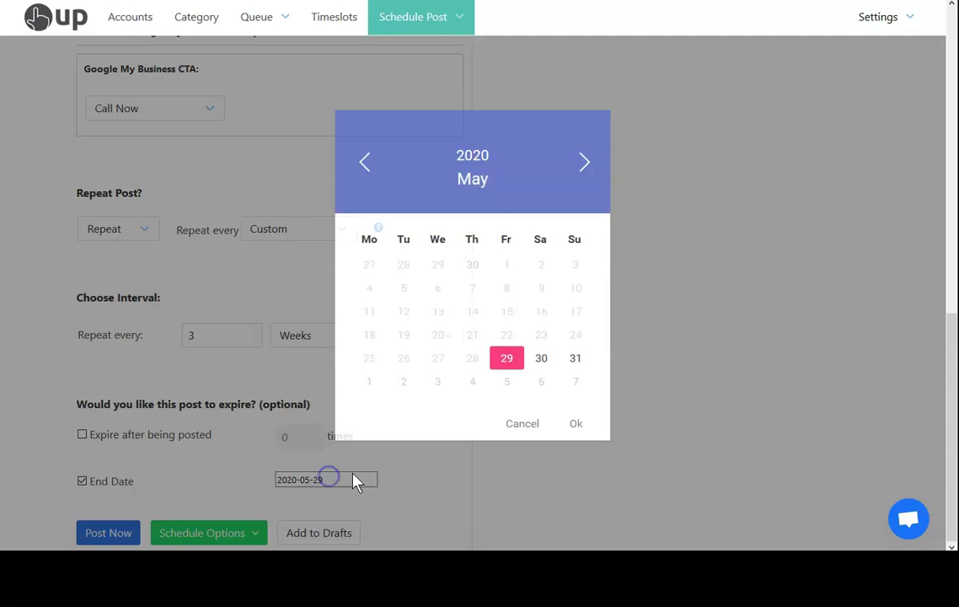
click(524, 424)
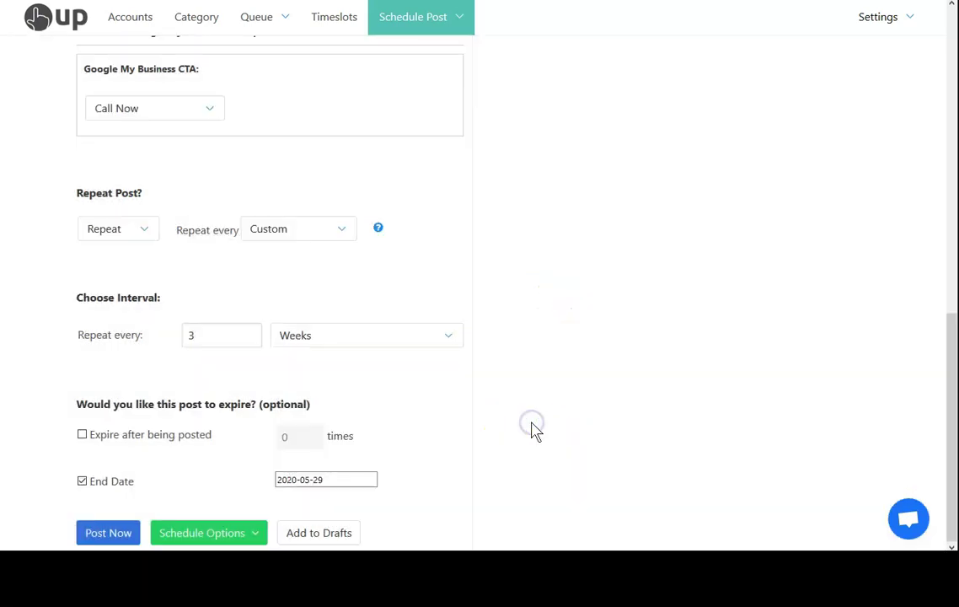
Switch the post from repeating to Post Once
scroll(449, 417, up, 3)
scroll(449, 417, down, 4)
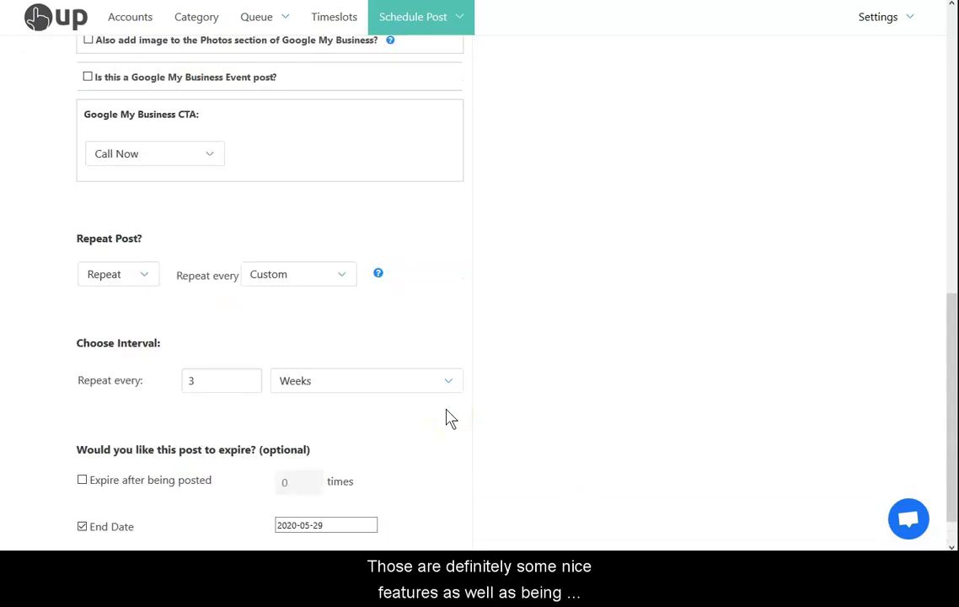
click(101, 240)
click(100, 251)
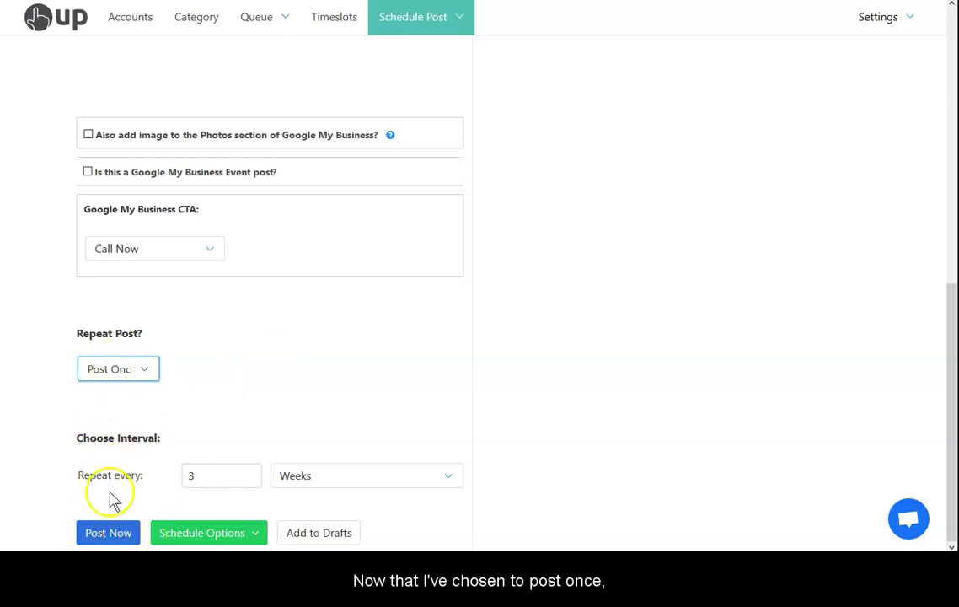
Try choosing Sun, May 31, 2020 8:44 AM as the specific posting time and close the date selection without scheduling
click(196, 536)
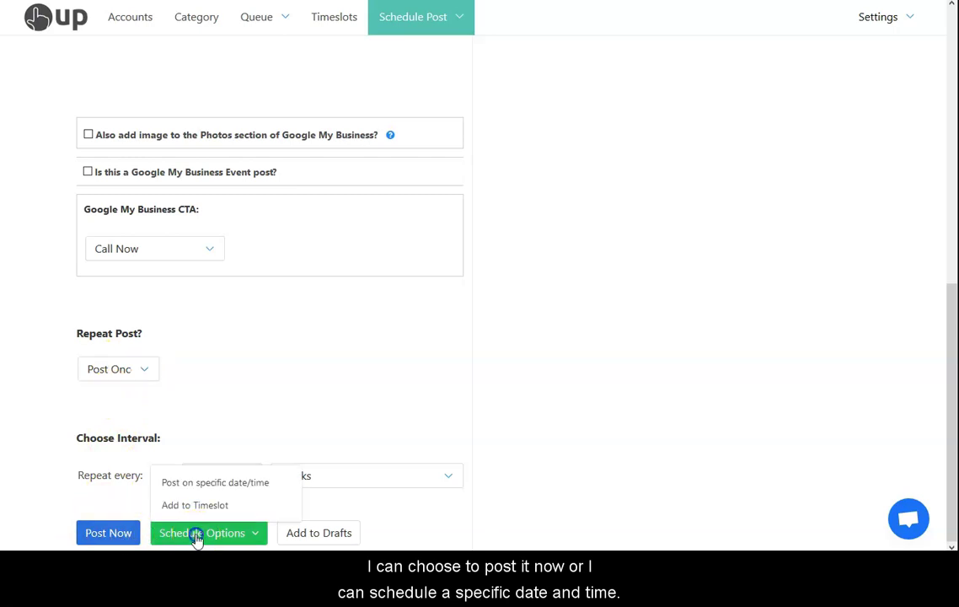
click(200, 487)
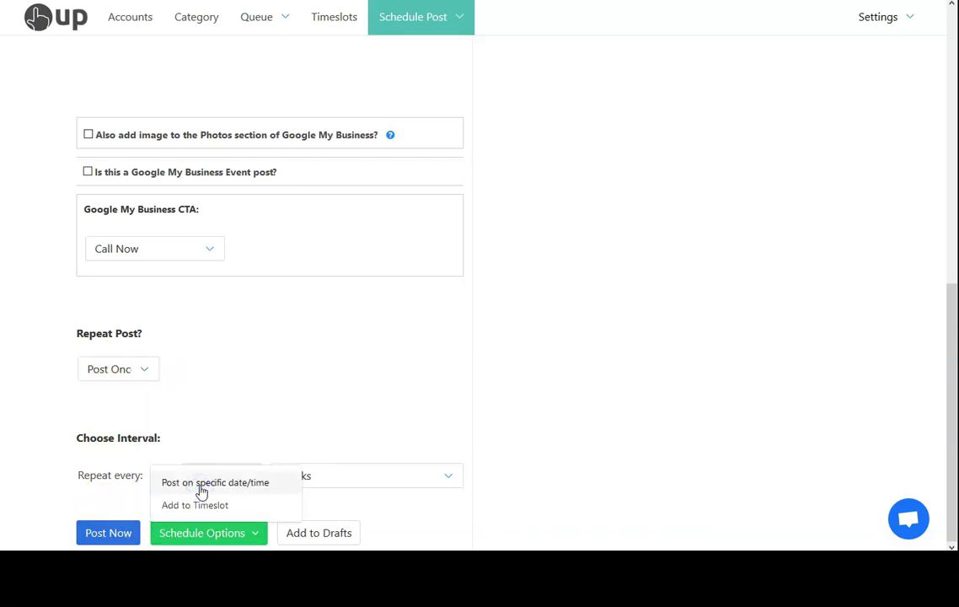
click(200, 493)
click(317, 172)
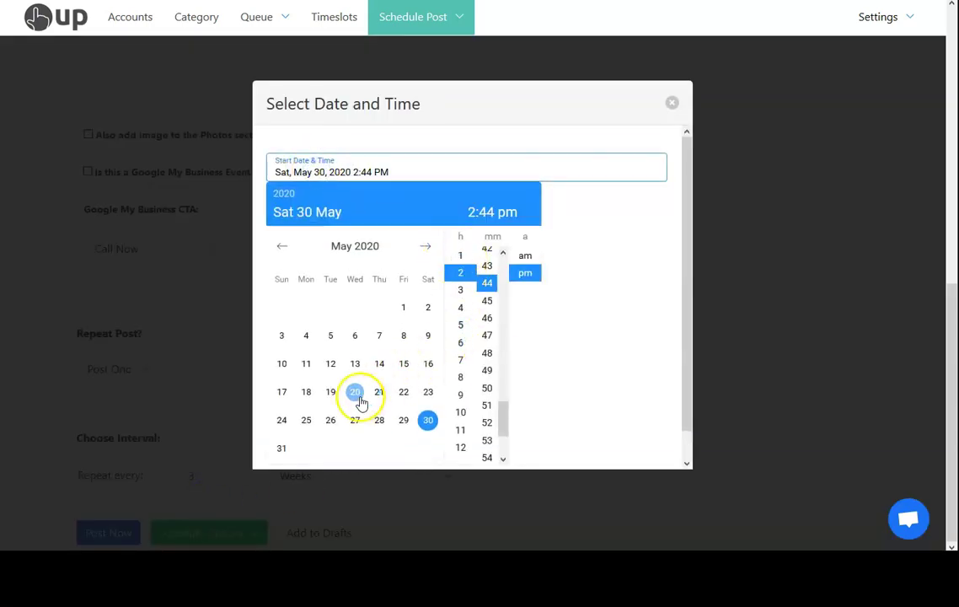
scroll(360, 402, down, 1)
click(282, 421)
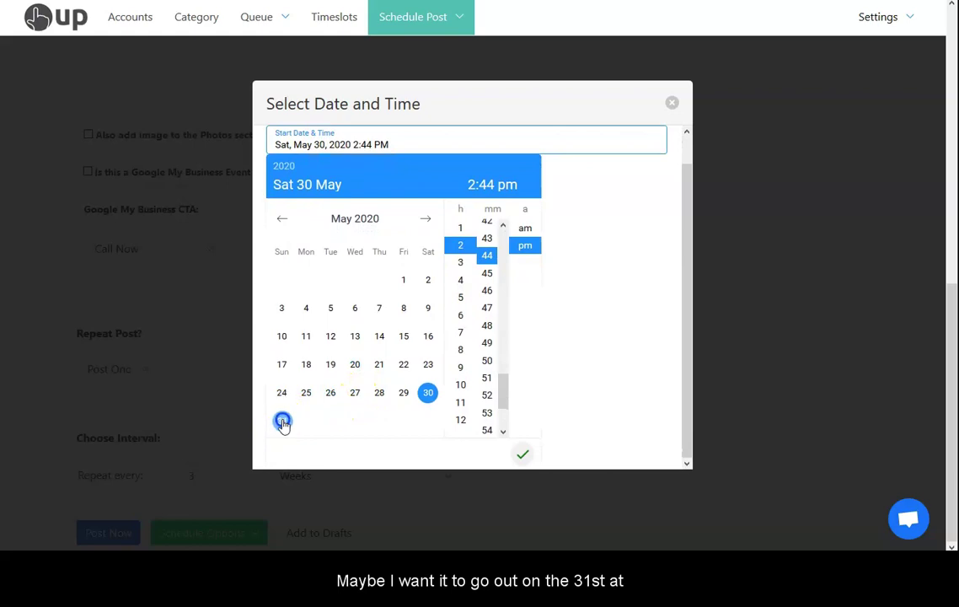
click(460, 349)
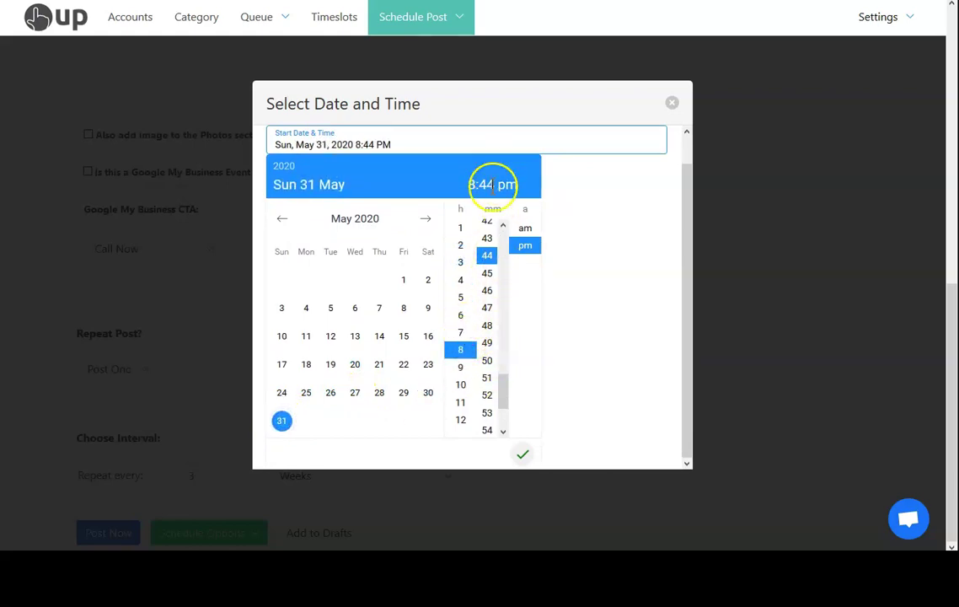
click(524, 230)
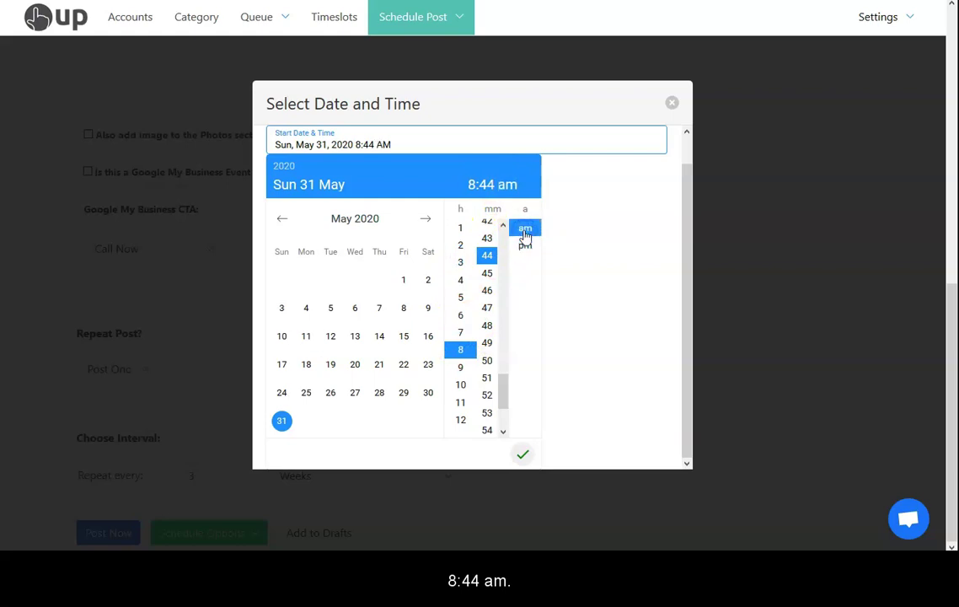
click(523, 454)
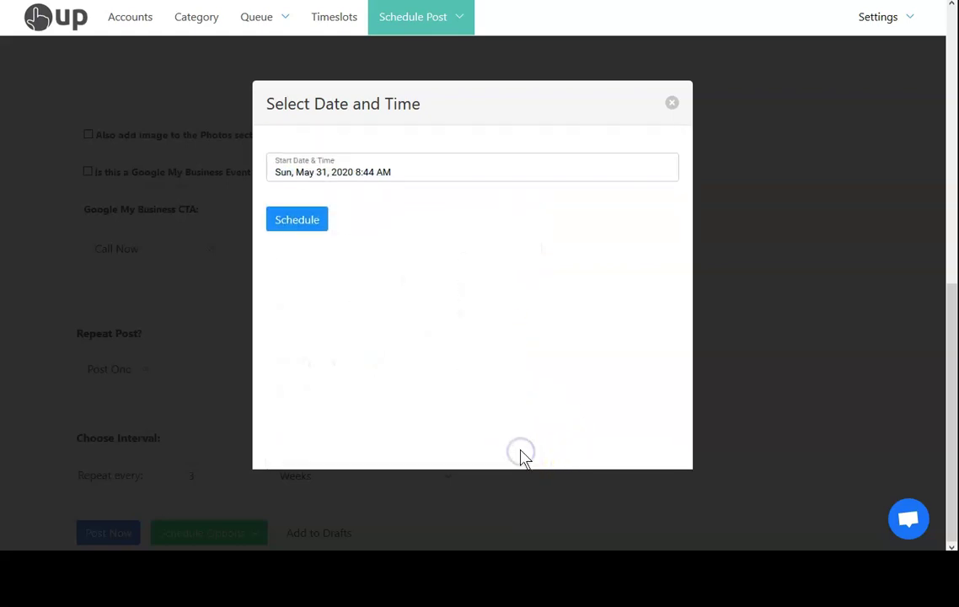
click(671, 102)
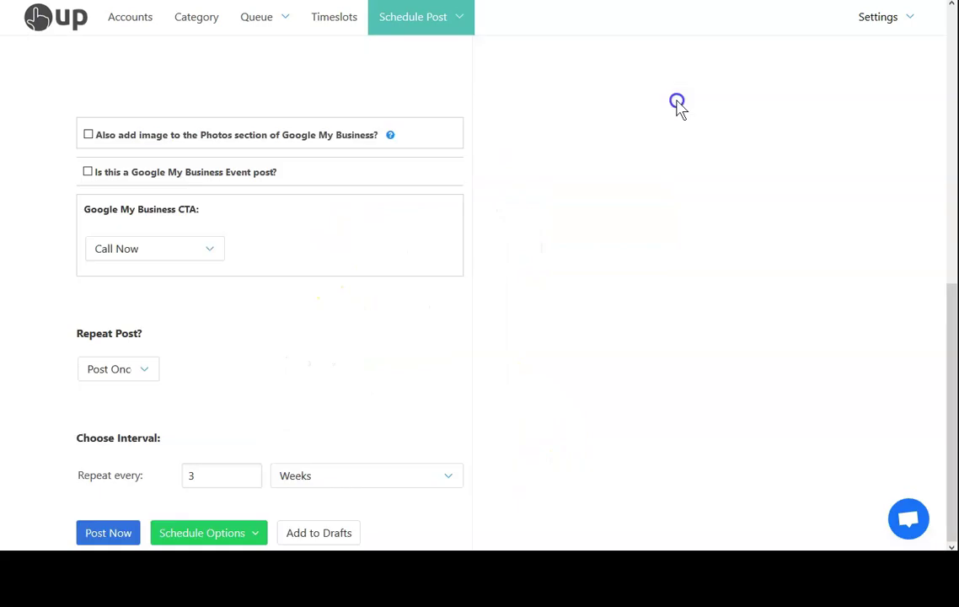
Try adding the post to a timeslot and dismiss the notice
click(234, 531)
click(204, 509)
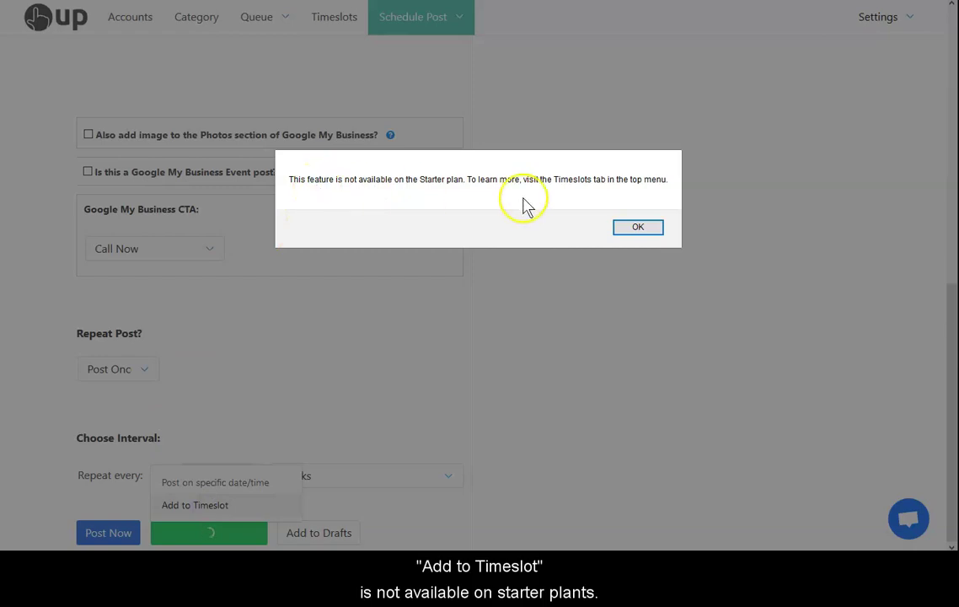
click(639, 229)
Reopen the specific date and time selection, dismiss it, and publish the post immediately instead
click(203, 532)
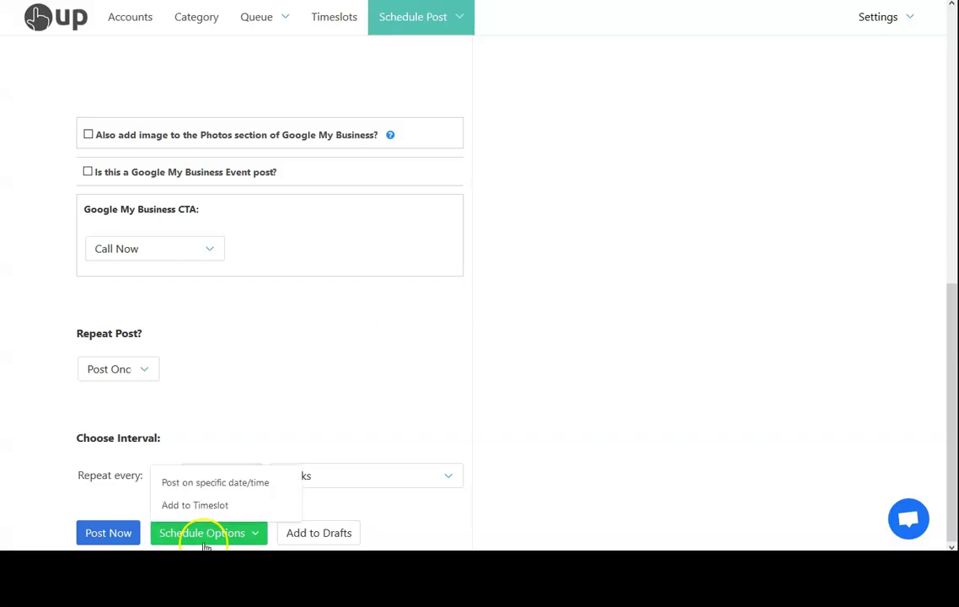
click(203, 491)
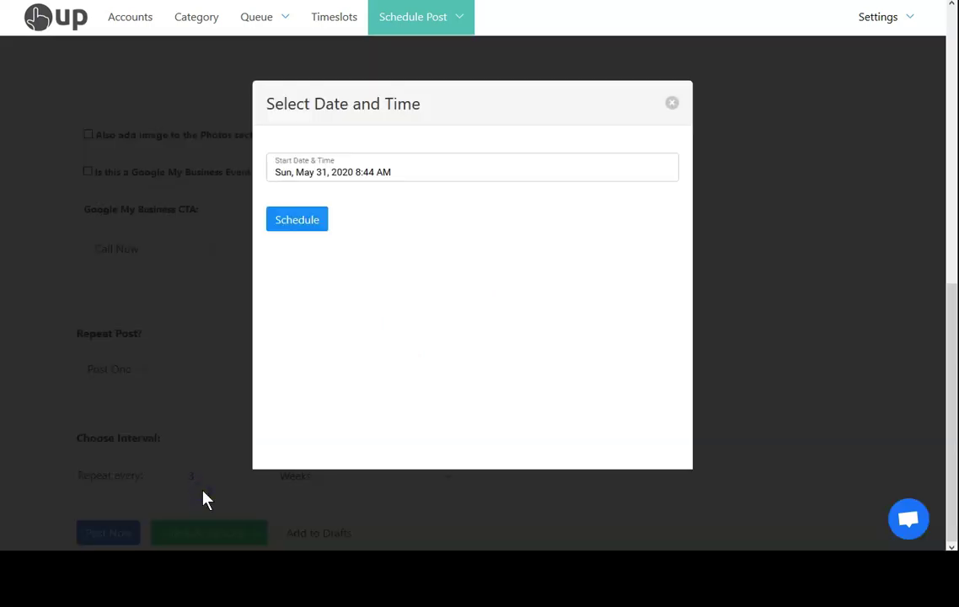
click(670, 102)
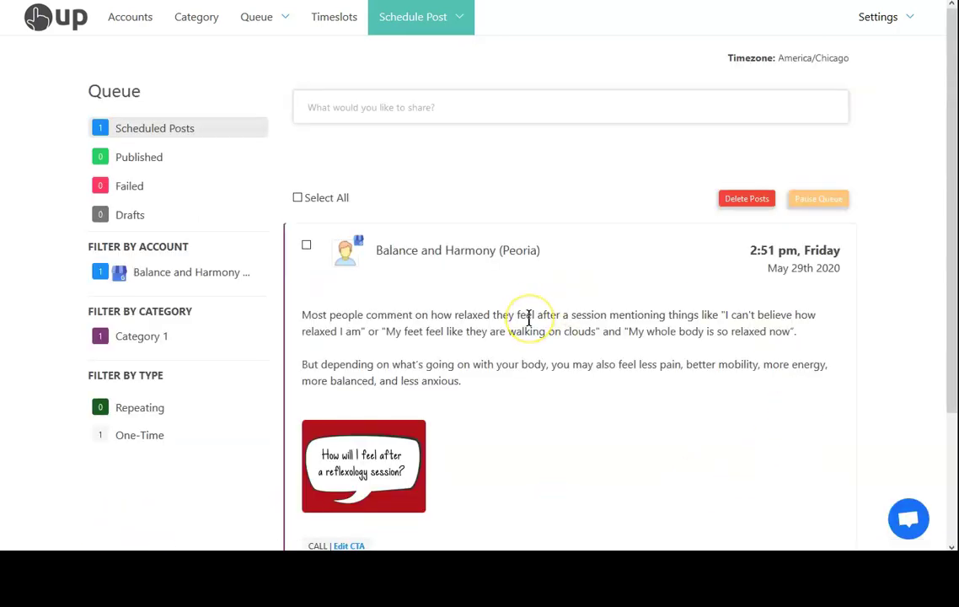
Review the reflexology post in the queue's scheduled posts and check the Published list
scroll(529, 318, down, 2)
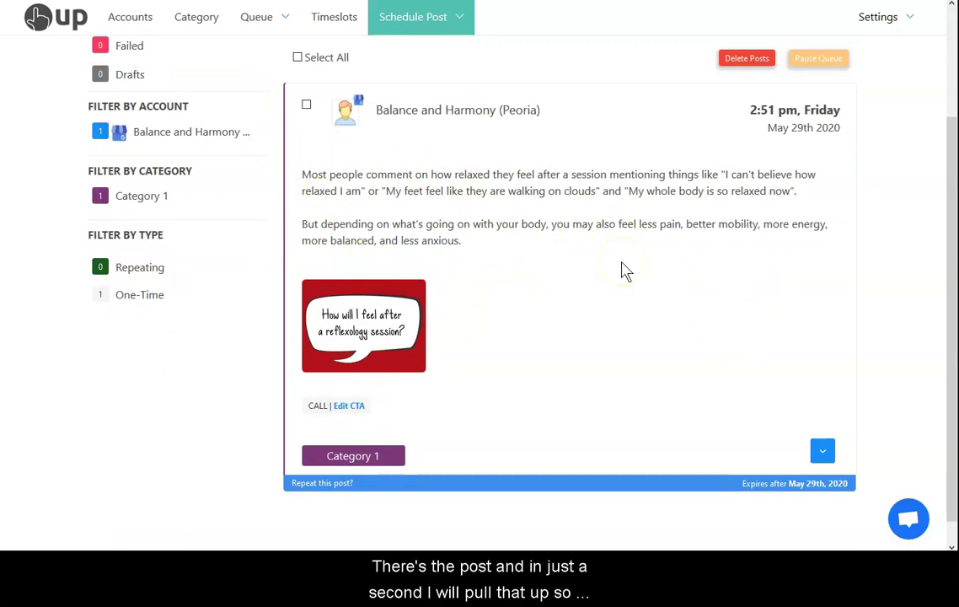
scroll(624, 270, up, 2)
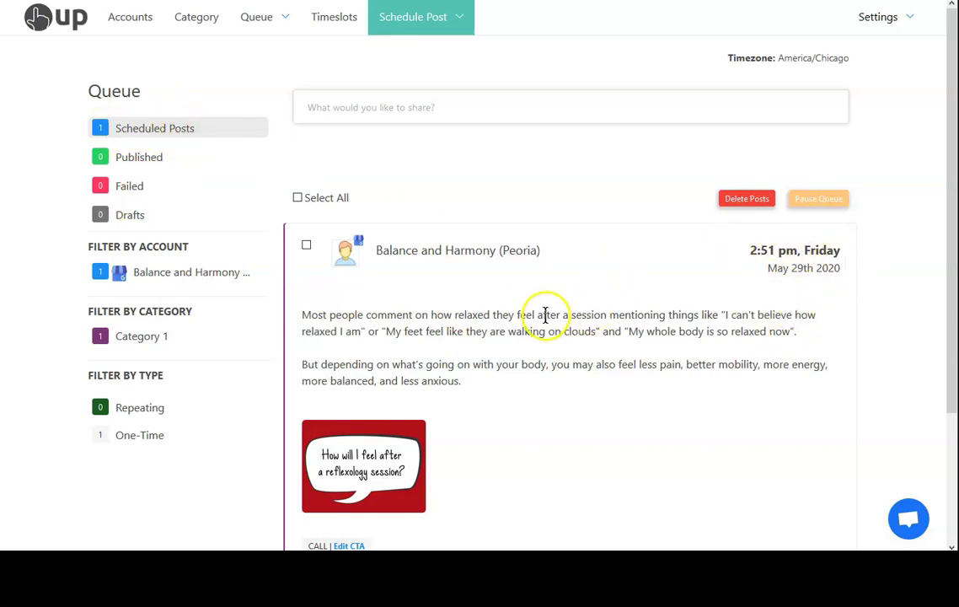
click(131, 160)
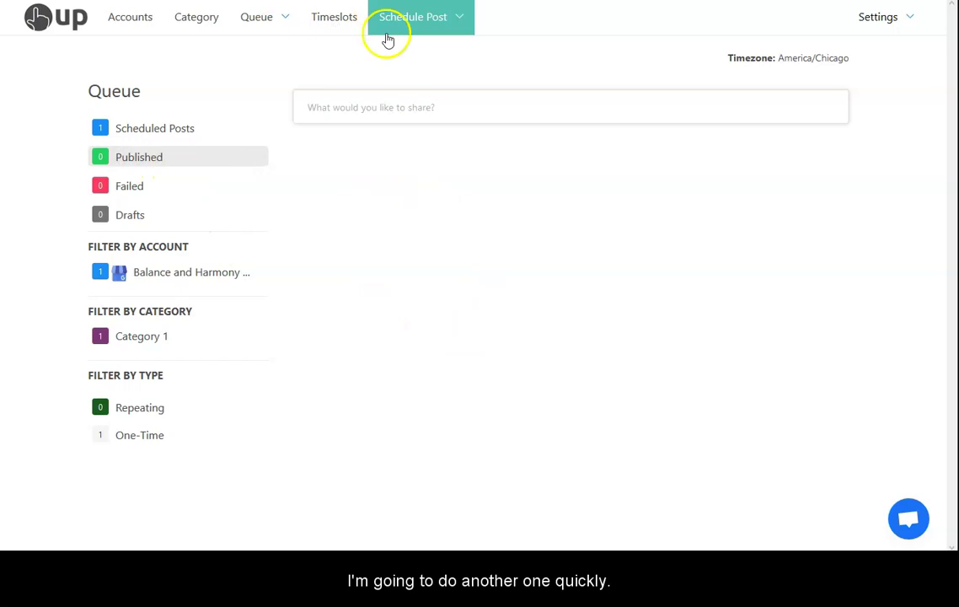
Start a new scheduled post in Category 1 and select the connected Google My Business account for it
mouse_move(444, 24)
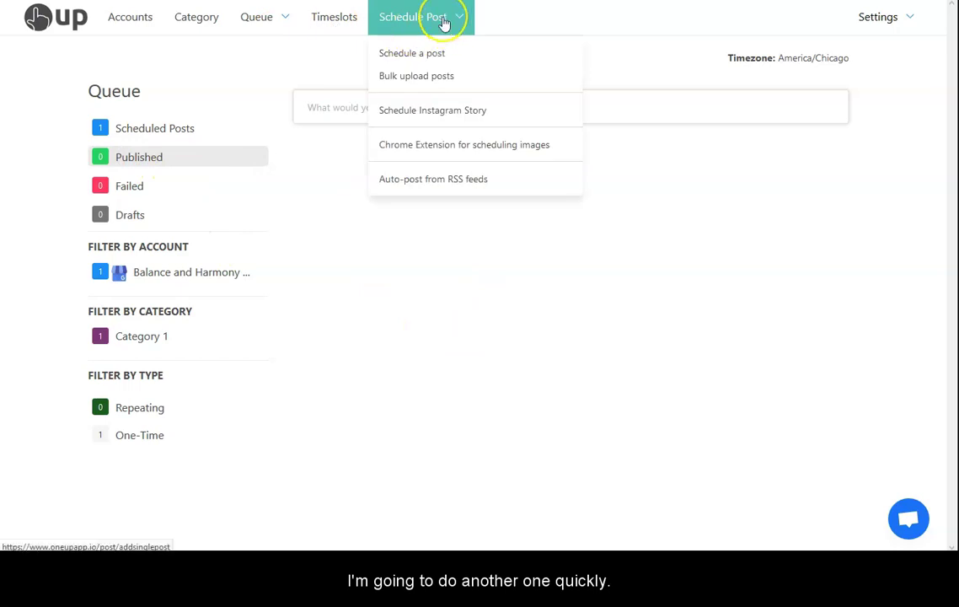
click(426, 59)
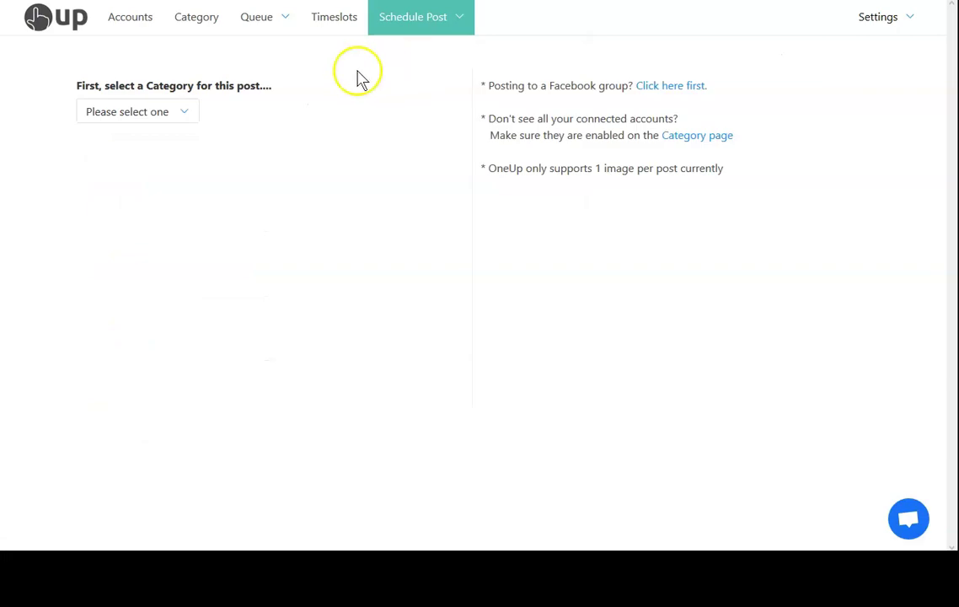
click(142, 112)
click(132, 157)
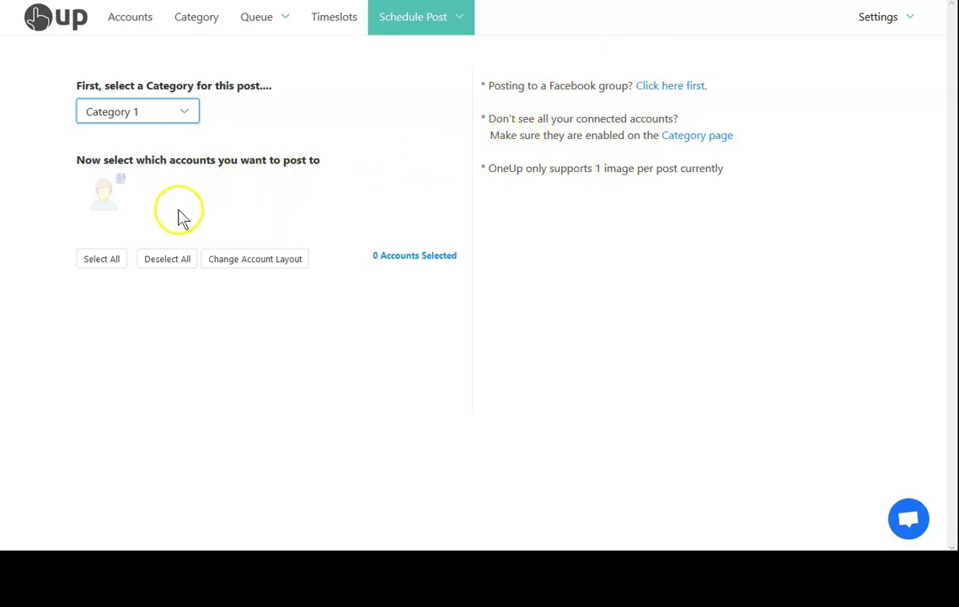
click(99, 192)
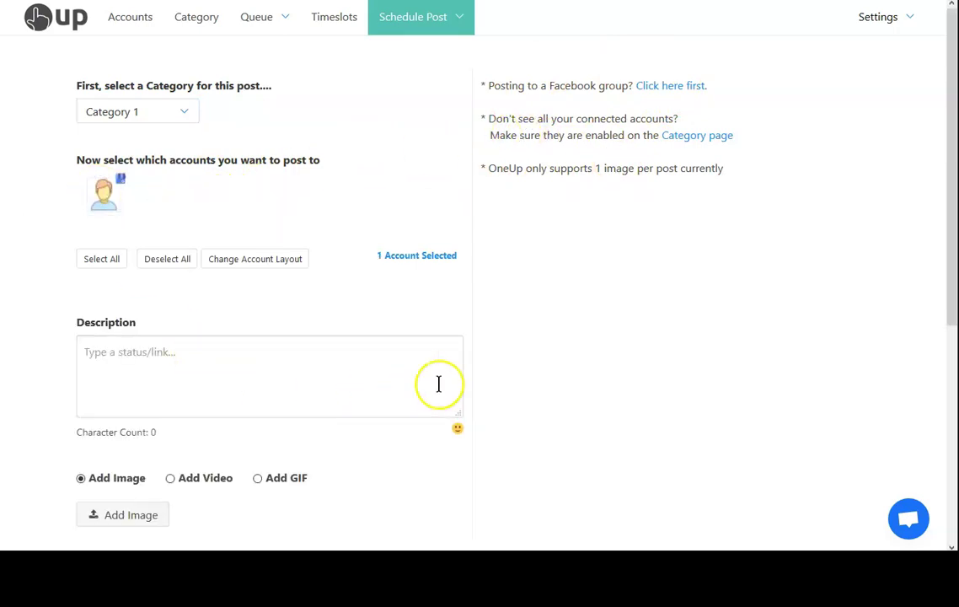
Upload the image 2004-4-3-never-reflexology to the post without editing it
scroll(190, 340, down, 3)
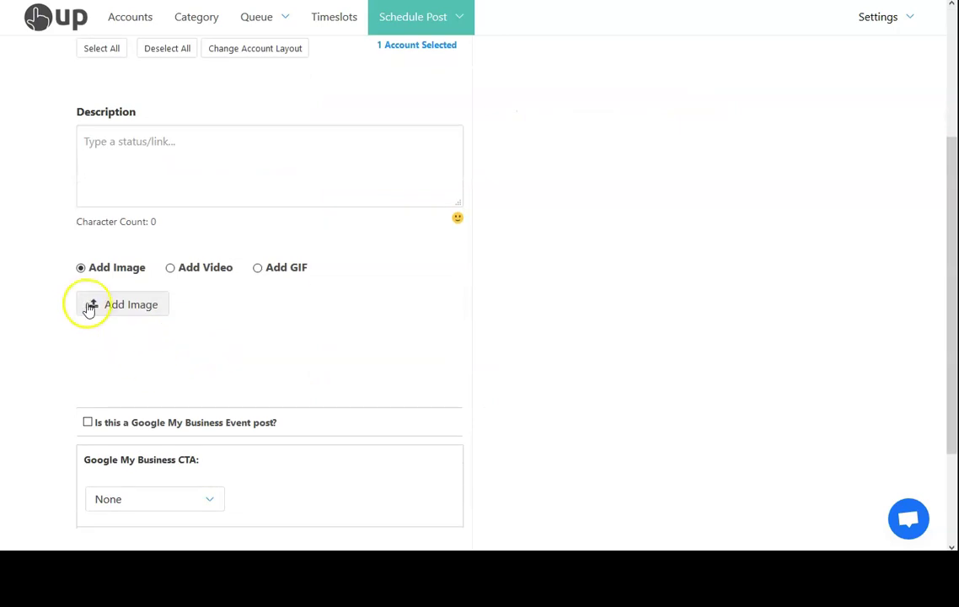
click(122, 304)
click(438, 199)
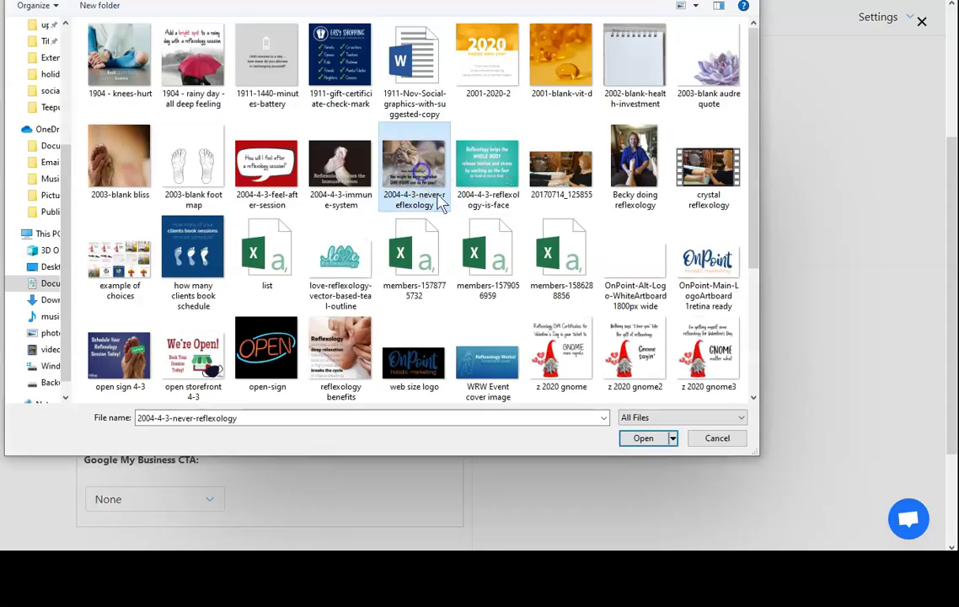
click(644, 438)
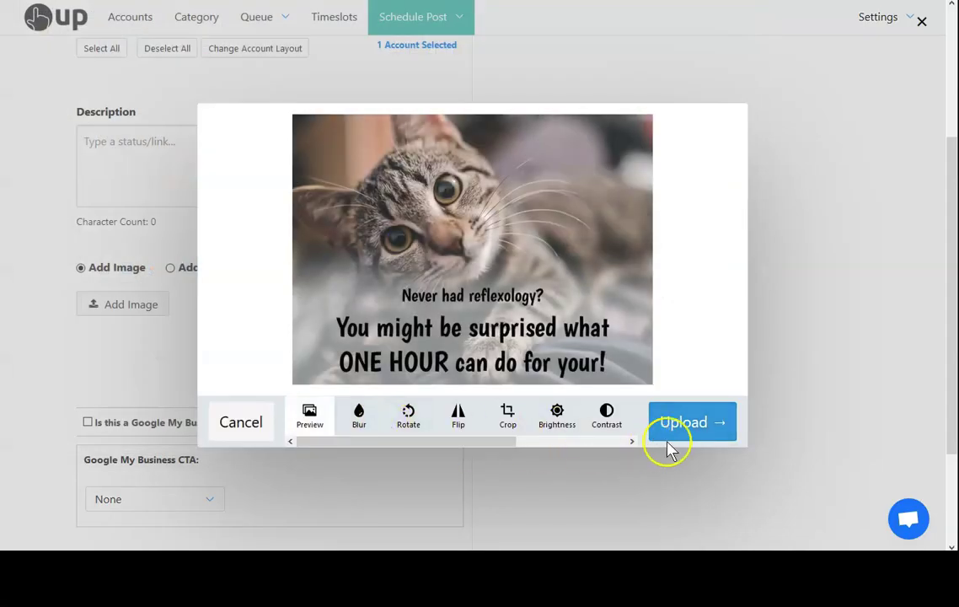
click(706, 424)
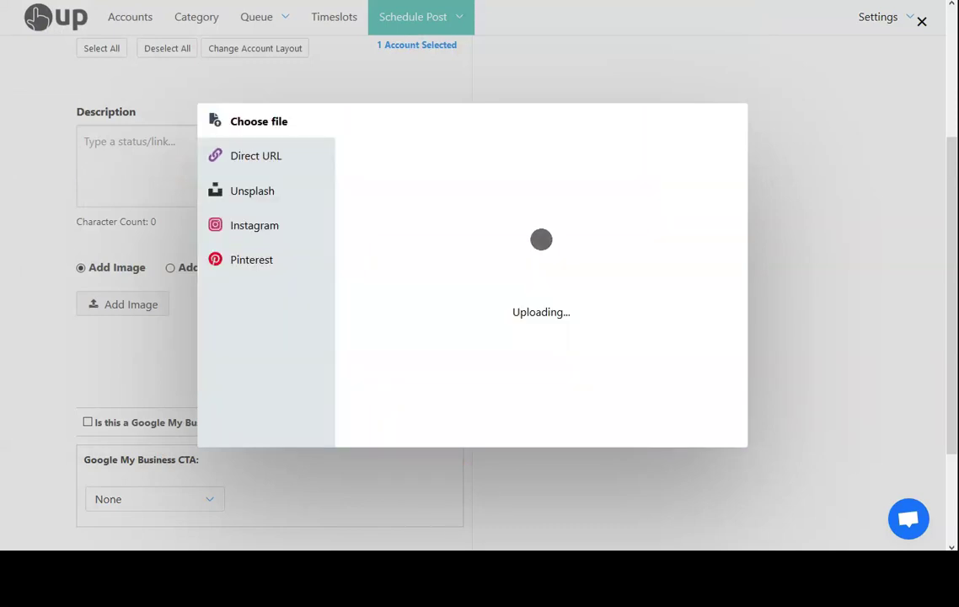
Switch to the Word document of April 2020 social graphics and copy the suggested text beside the "Never had reflexology?" cat image
key(alt+Tab)
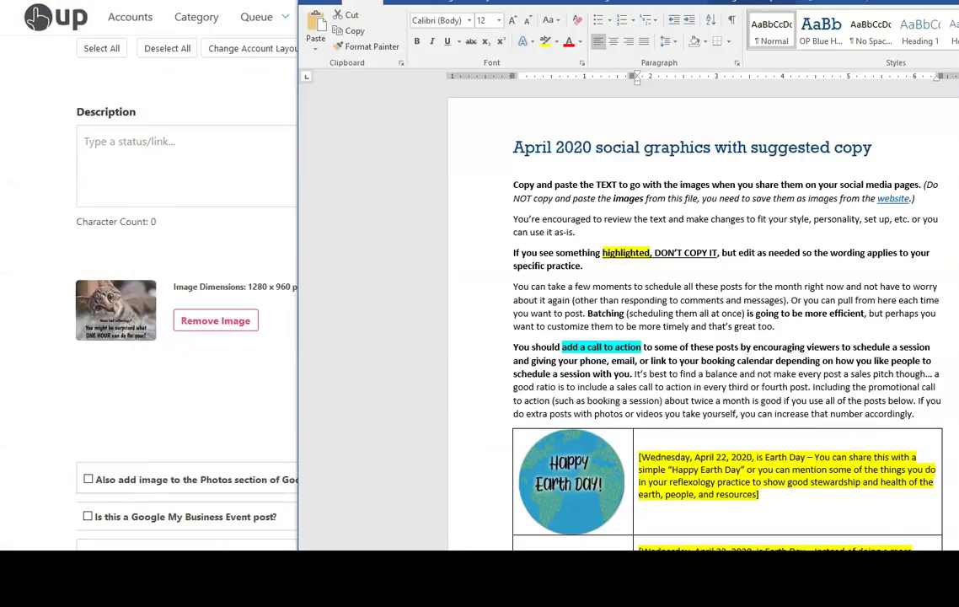
scroll(635, 257, down, 10)
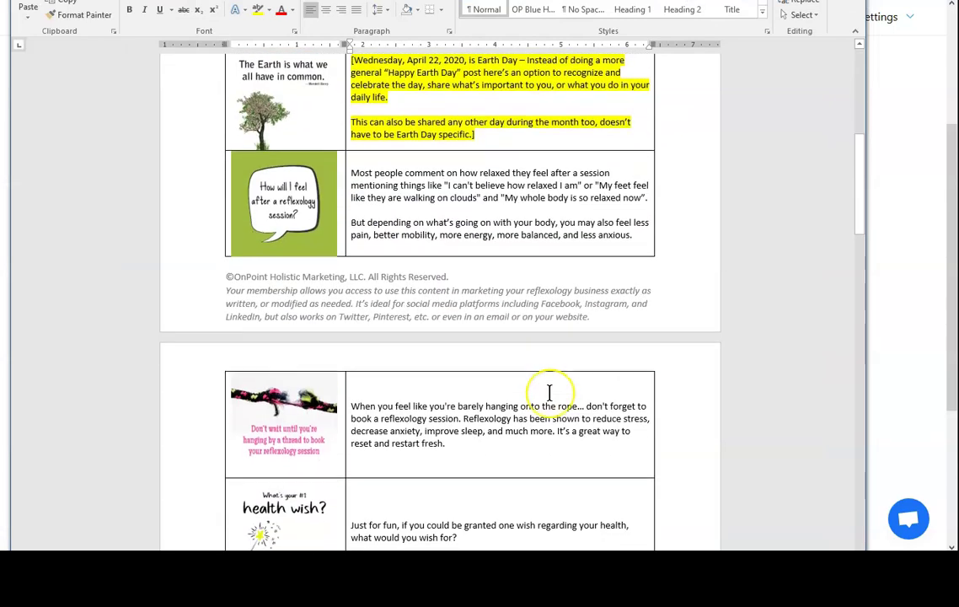
scroll(549, 392, down, 13)
click(354, 236)
drag(351, 236, 449, 313)
key(ctrl+c)
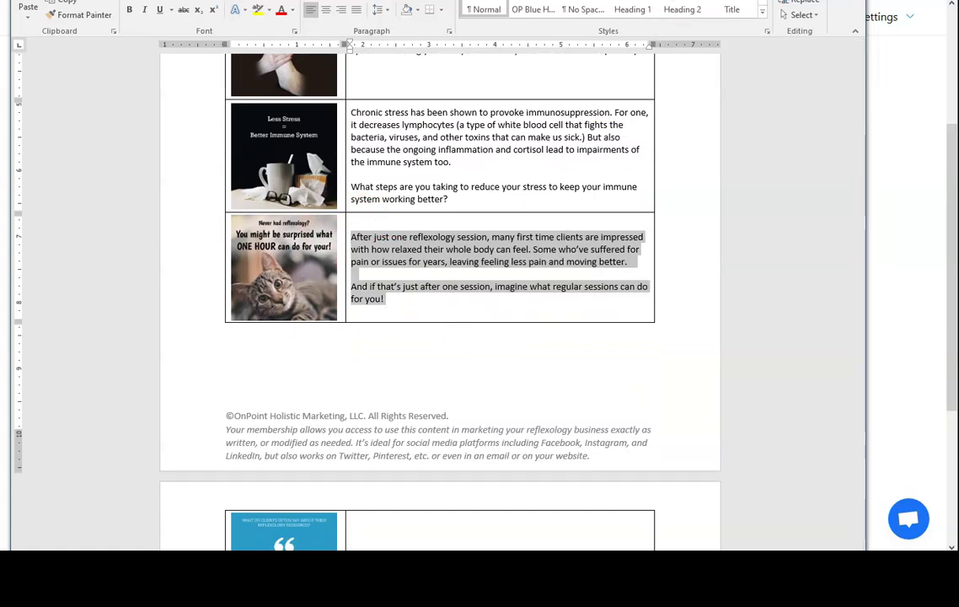
Return to OneUp, paste the copied text into the post's description, and enlarge the description box to show all of it
key(alt+Tab)
click(195, 151)
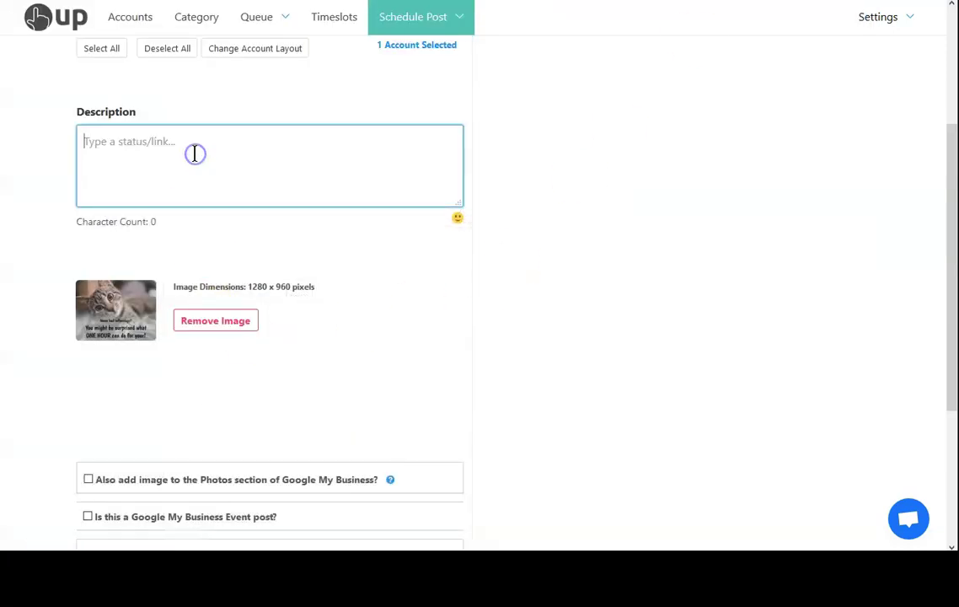
key(ctrl+v)
scroll(200, 159, up, 3)
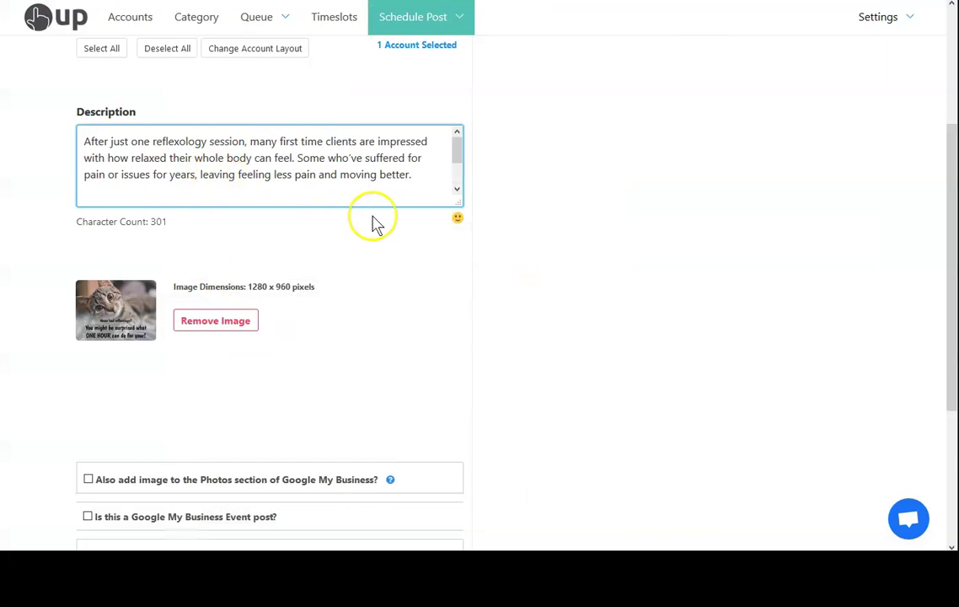
drag(461, 202, 460, 274)
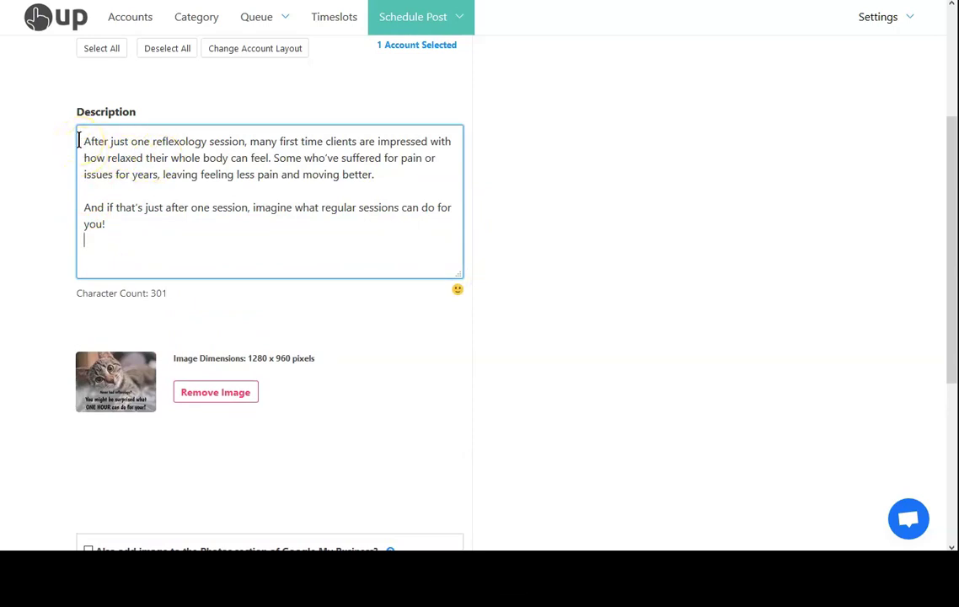
drag(79, 140, 185, 248)
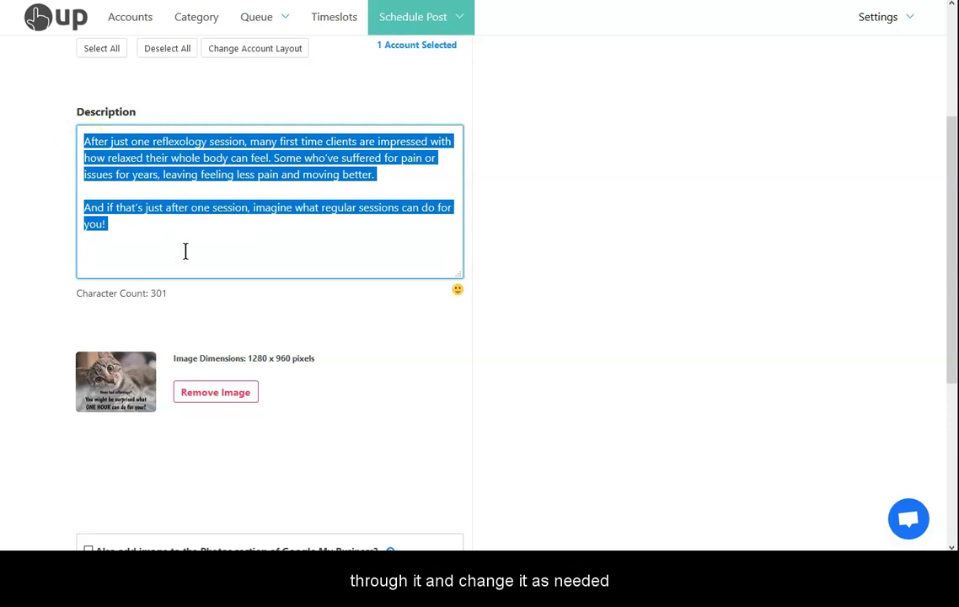
Set the post's Google My Business call to action to Call Now and keep the repeat setting at posting once
scroll(461, 308, down, 3)
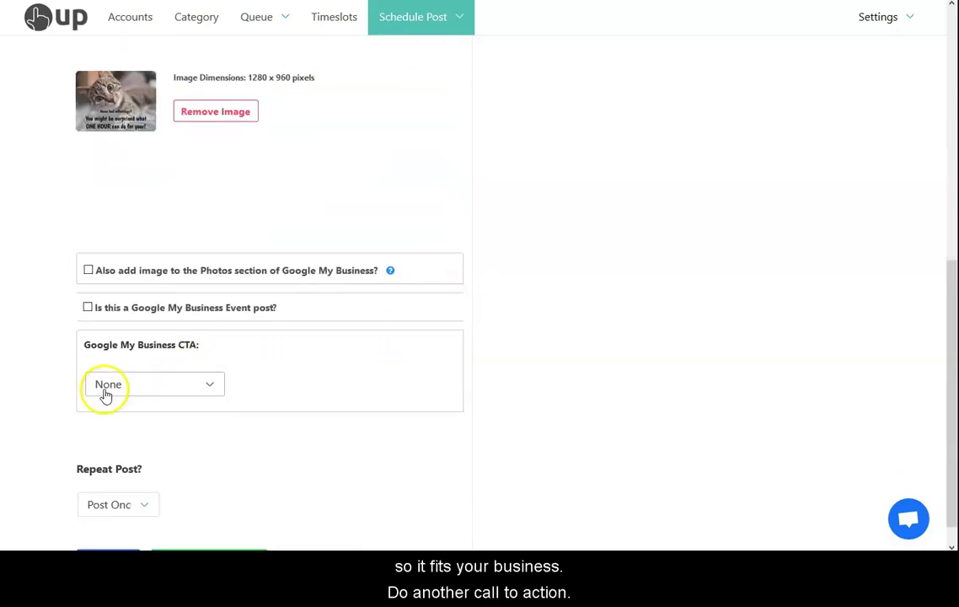
scroll(103, 392, down, 1)
click(101, 357)
click(111, 400)
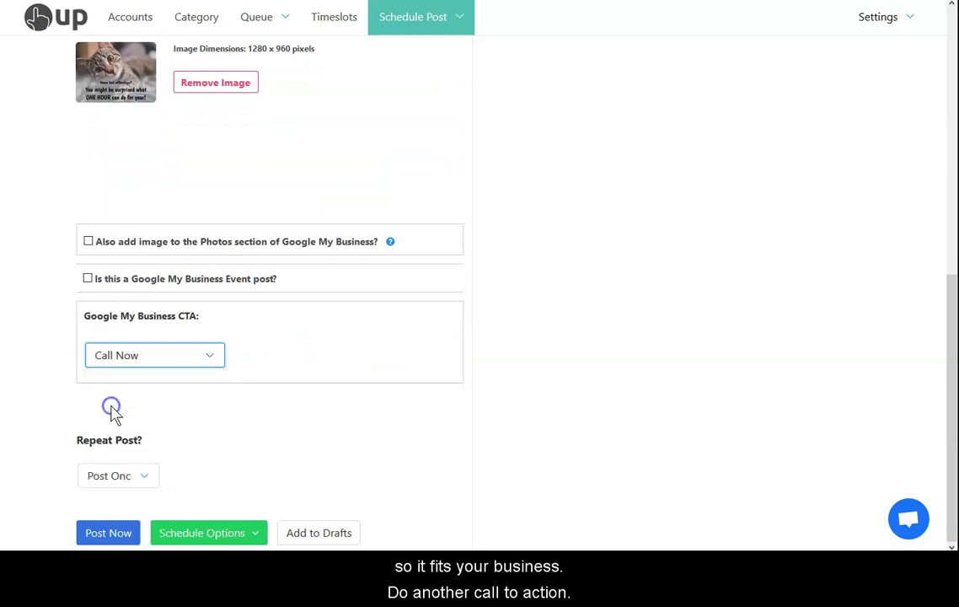
click(127, 476)
click(127, 475)
Schedule the post for the specific date and time Fri, Jun 5, 2020 2:52 PM
click(215, 534)
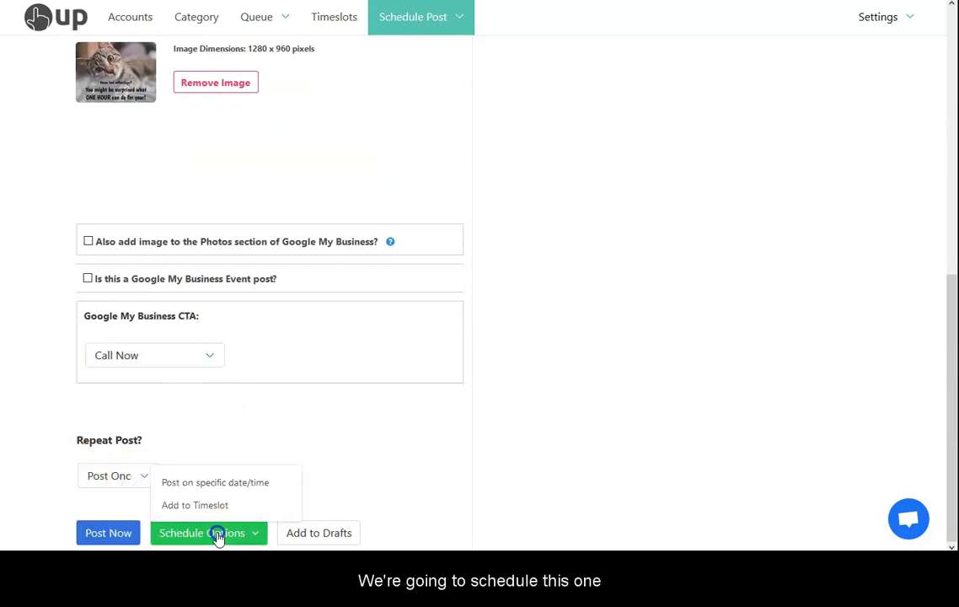
click(225, 484)
click(324, 168)
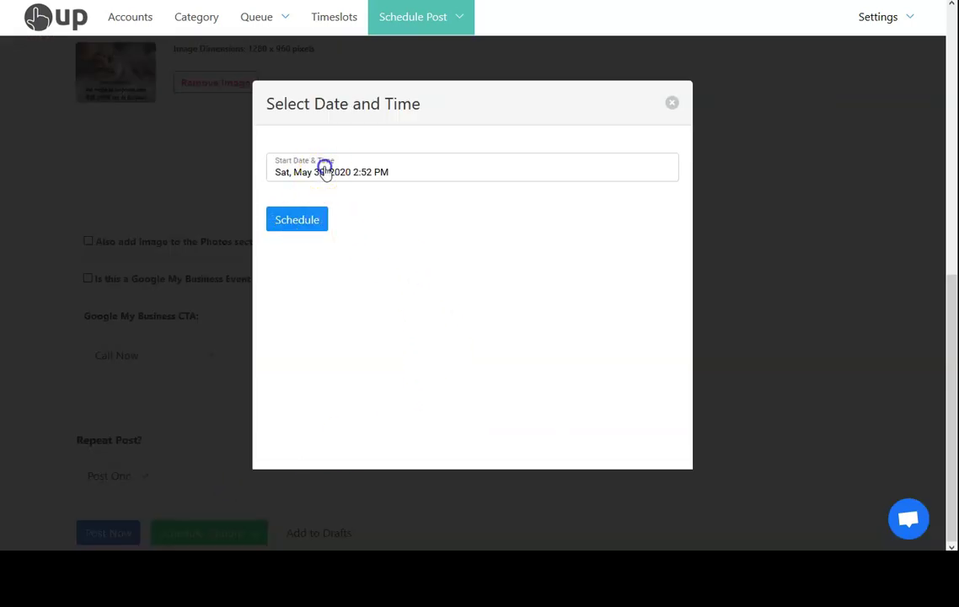
click(426, 245)
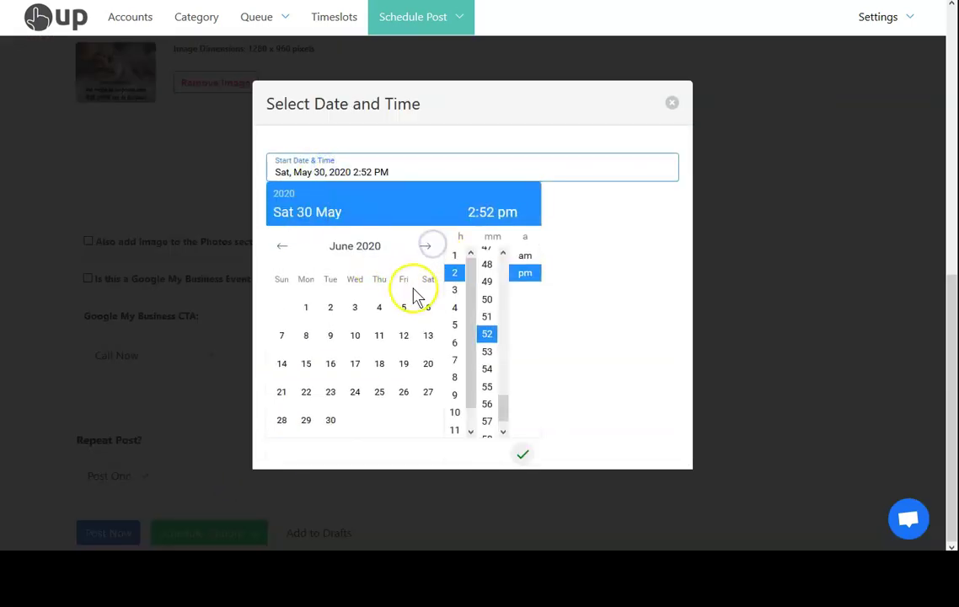
click(396, 311)
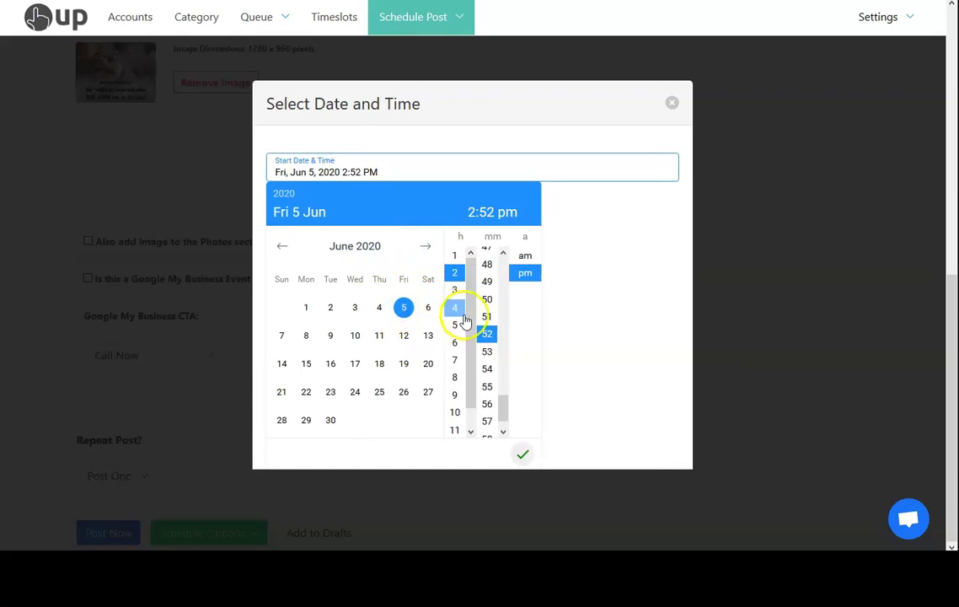
click(519, 455)
click(297, 221)
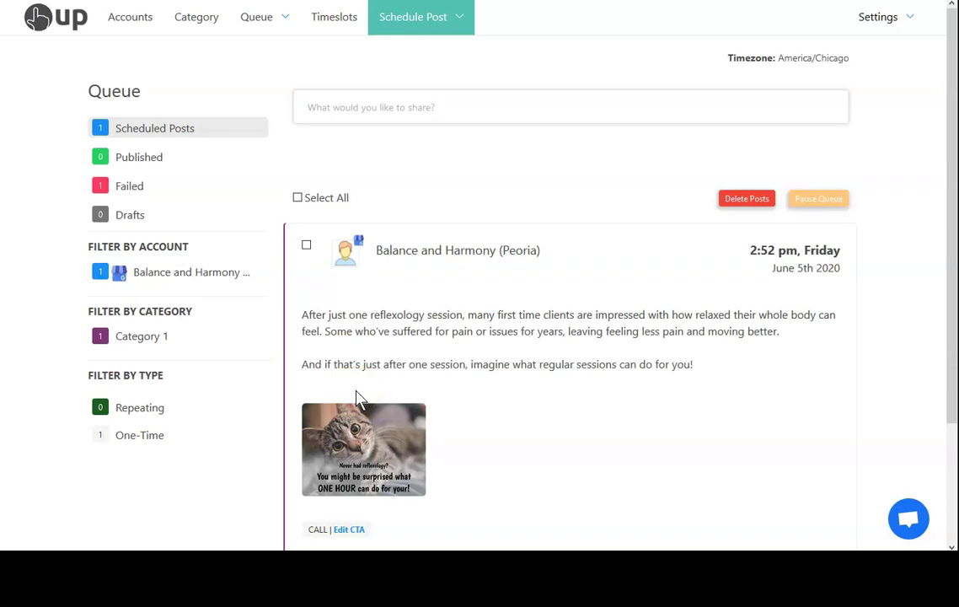
Review the scheduled cat post in the queue and examine the failed reflexology post with its error message
scroll(356, 396, down, 3)
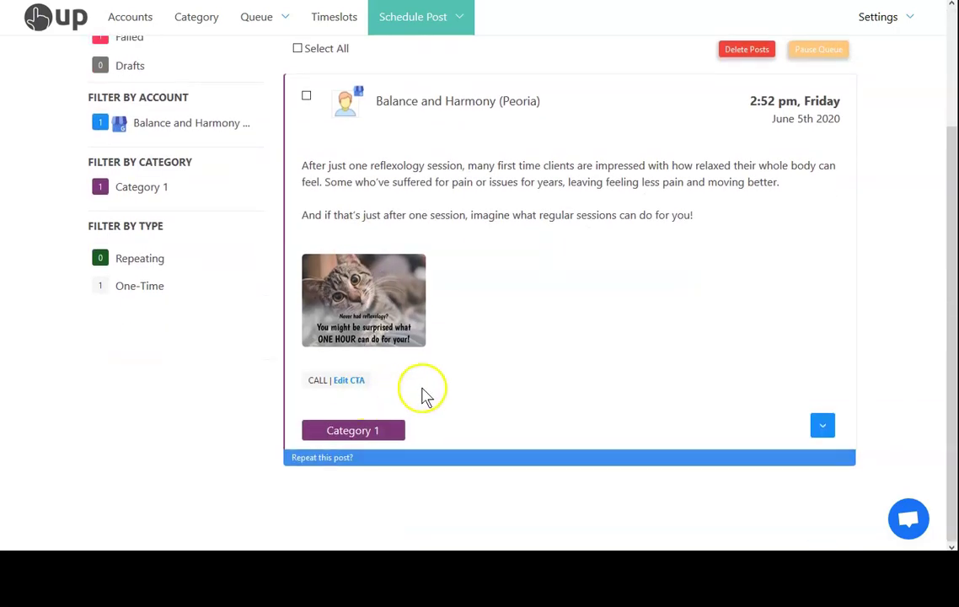
scroll(434, 390, up, 3)
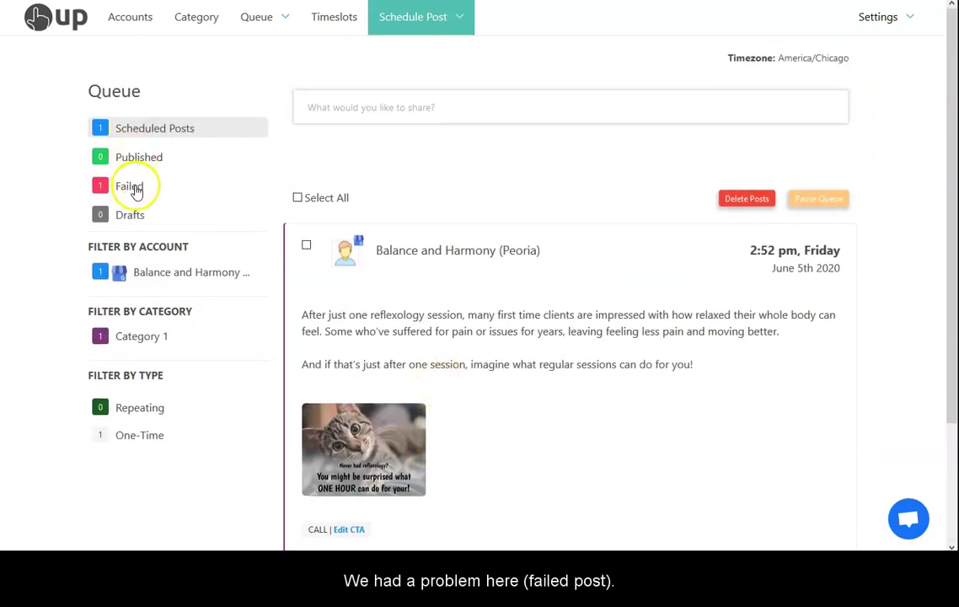
click(133, 188)
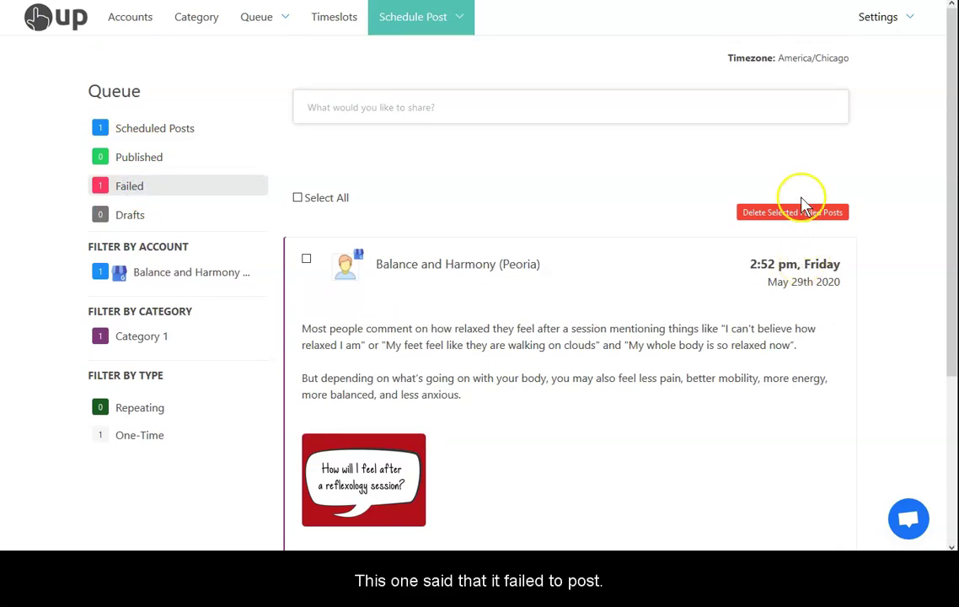
click(803, 221)
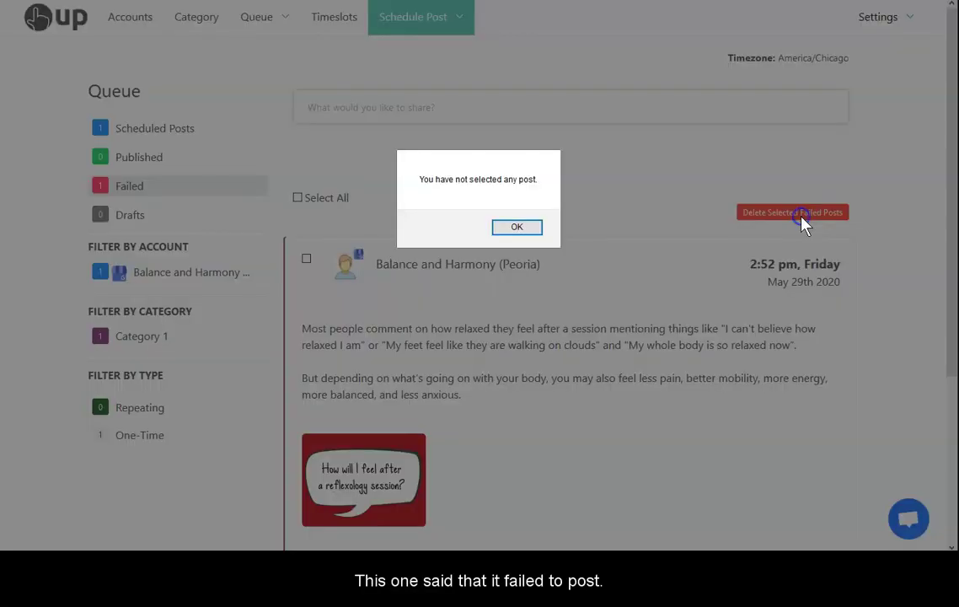
click(514, 230)
scroll(726, 325, down, 3)
scroll(726, 323, down, 1)
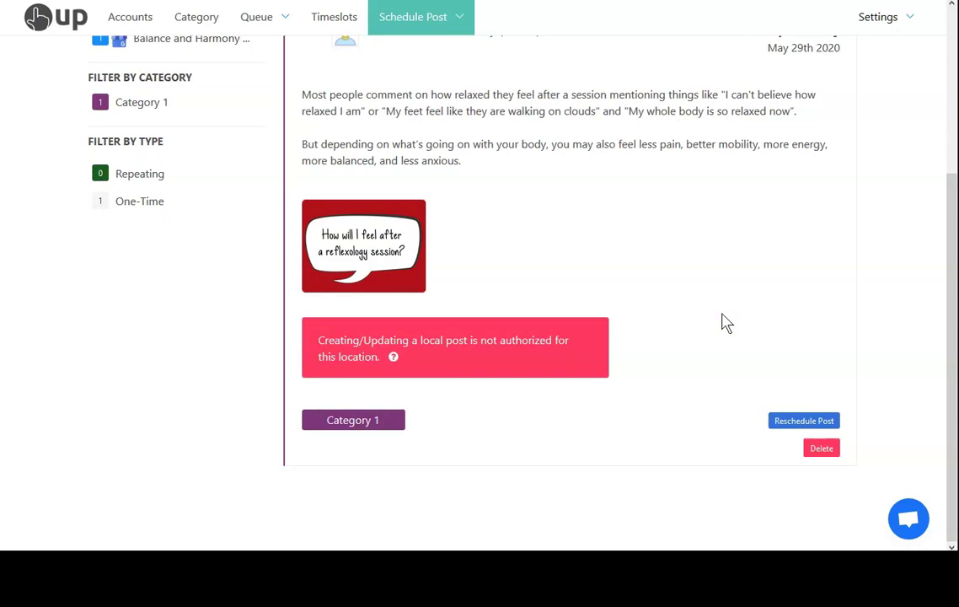
scroll(726, 324, up, 3)
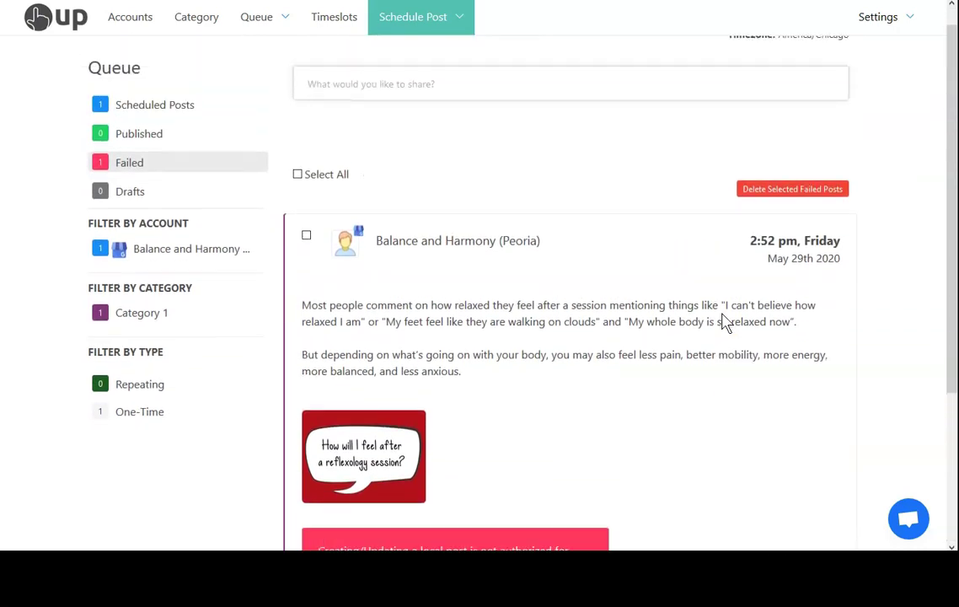
scroll(726, 323, up, 1)
scroll(726, 323, down, 3)
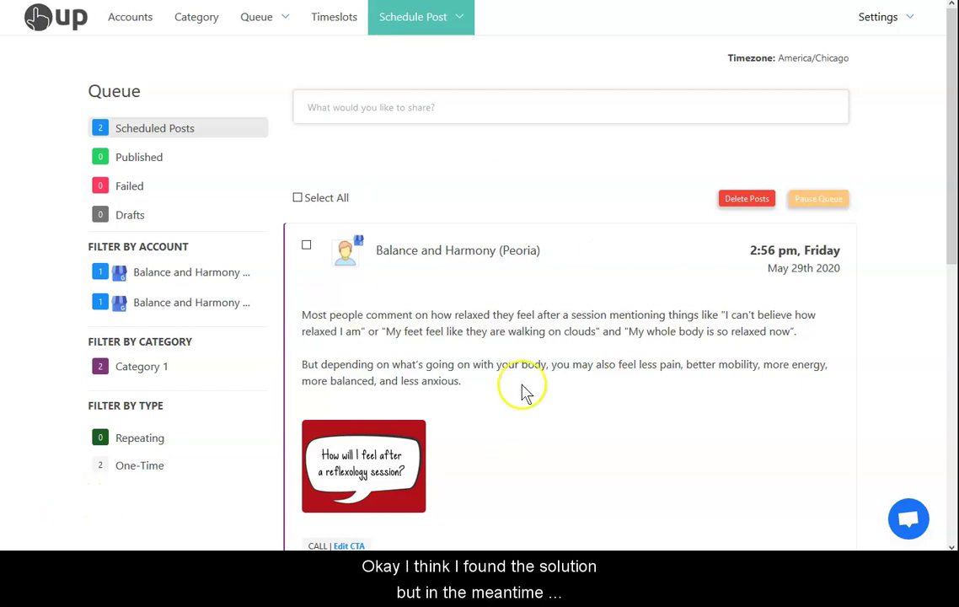
Show the queue in Normal View and review both scheduled posts with their dates and times
click(274, 31)
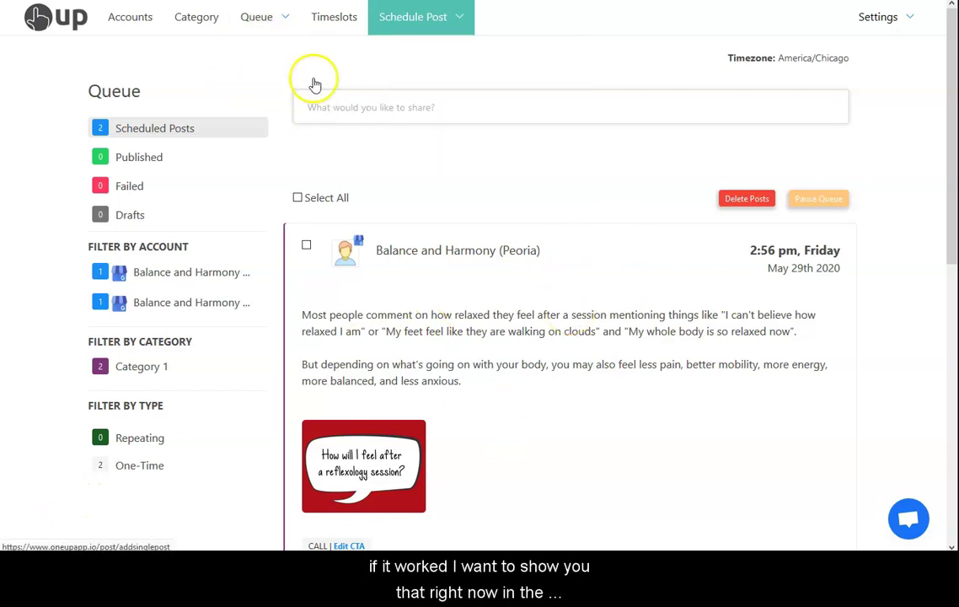
mouse_move(259, 33)
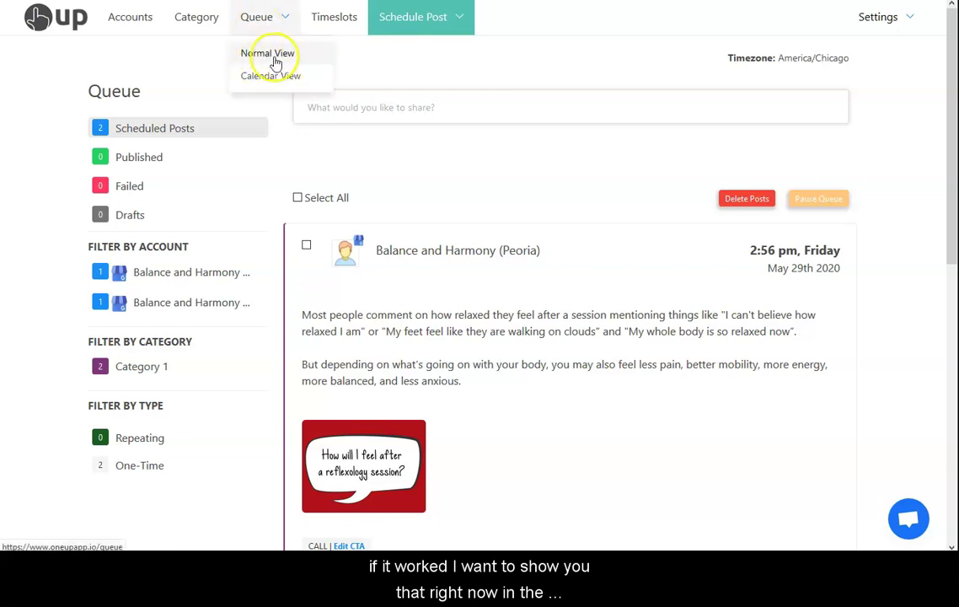
click(268, 54)
scroll(215, 101, down, 1)
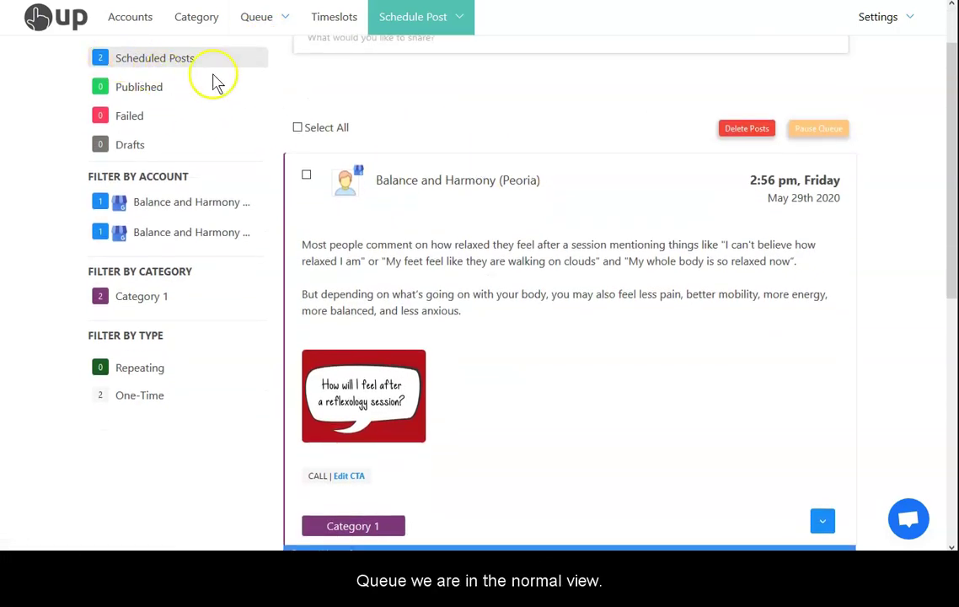
scroll(598, 234, down, 4)
scroll(598, 235, up, 4)
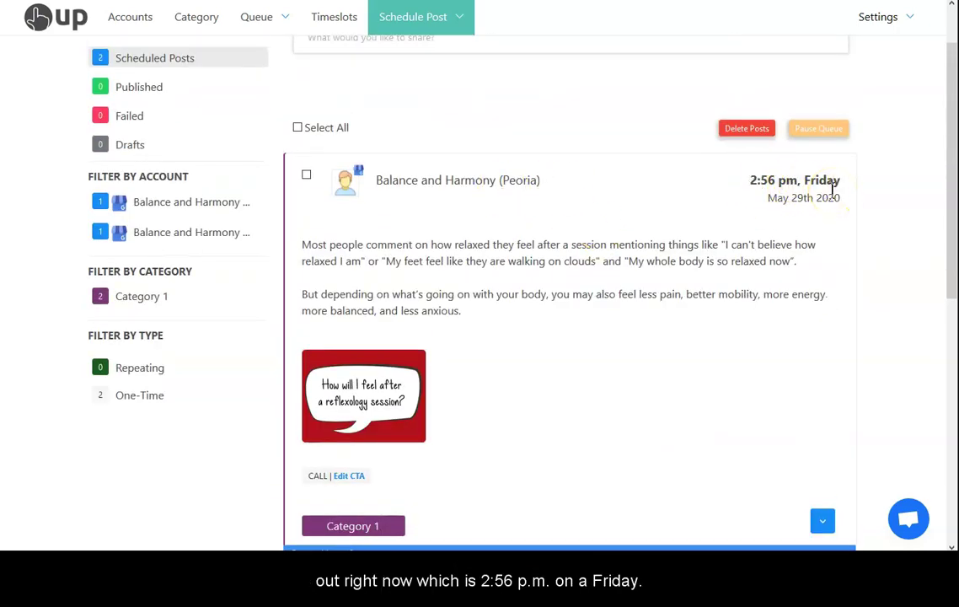
scroll(788, 267, down, 7)
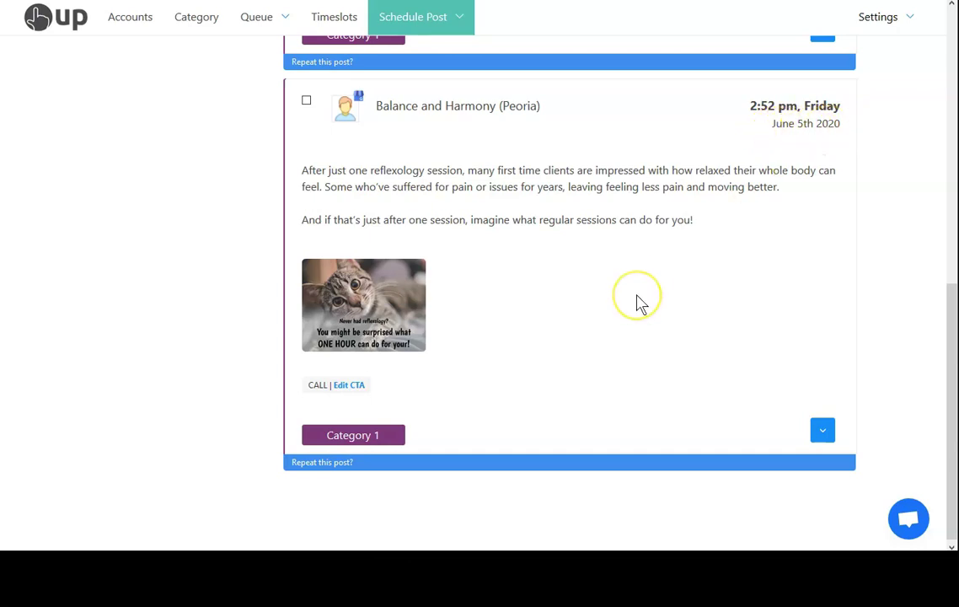
scroll(638, 301, up, 7)
Show the queue in Calendar View for Category 1 and review the posts scheduled on May 29 and June 5
click(256, 17)
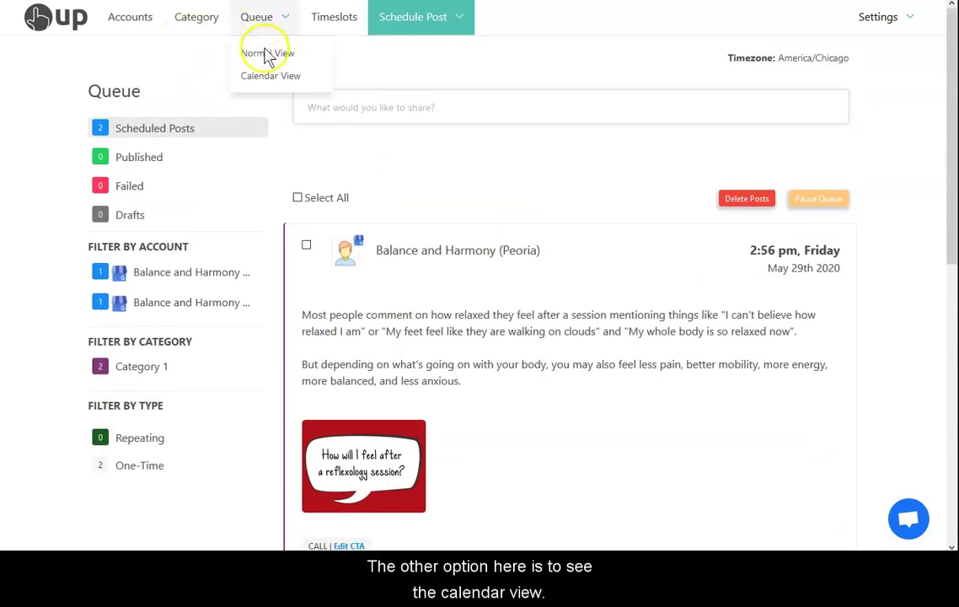
click(266, 83)
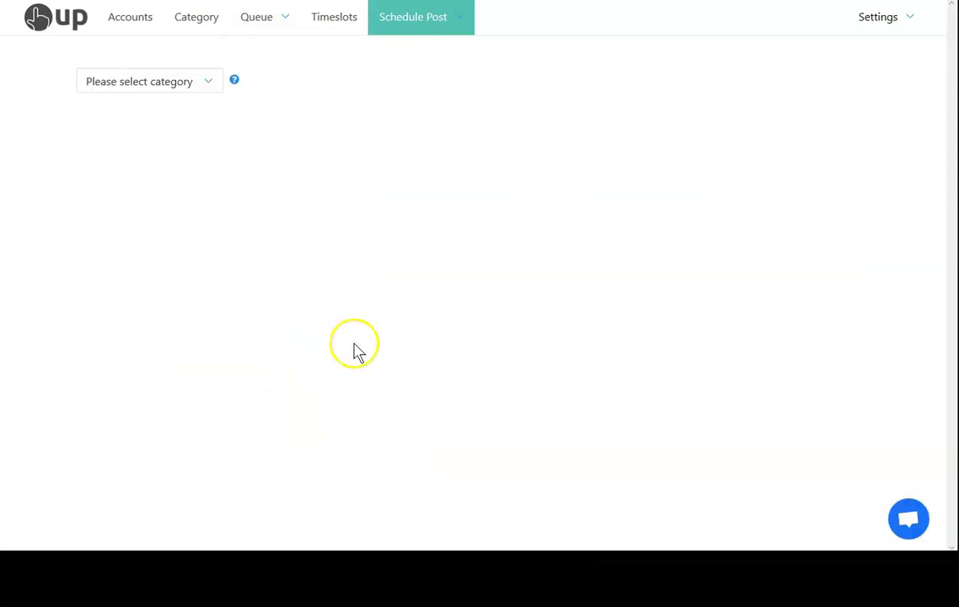
click(192, 82)
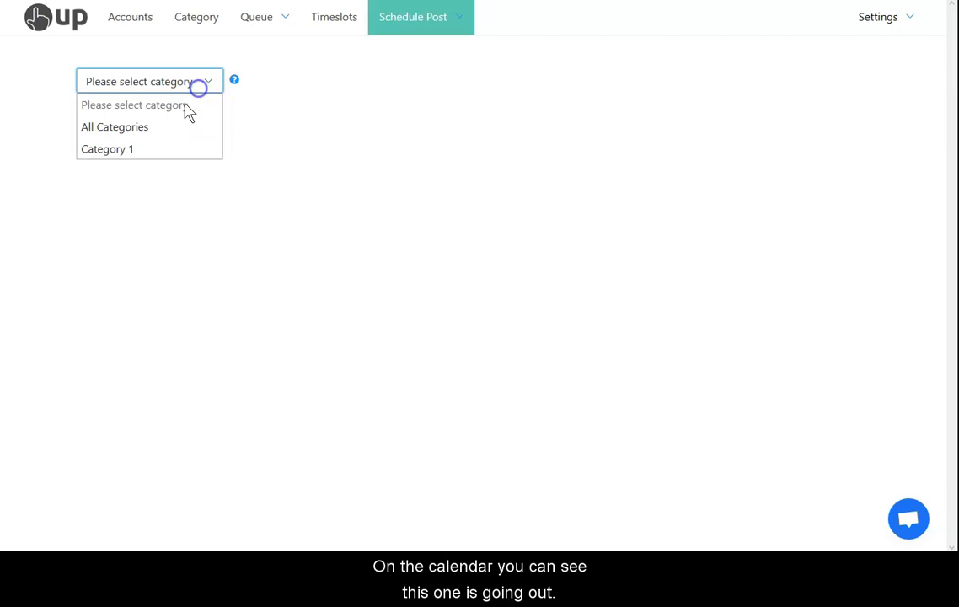
click(166, 147)
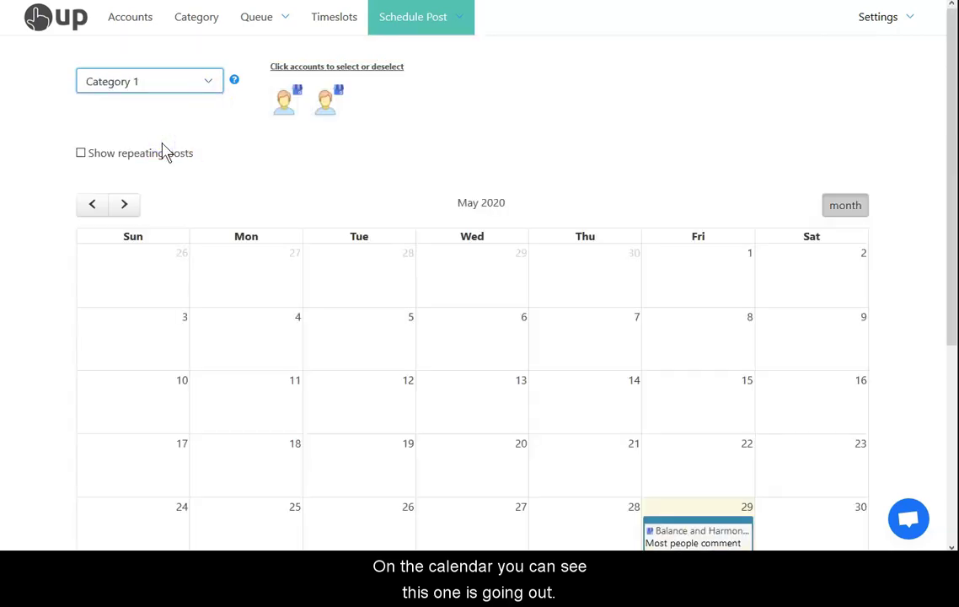
scroll(584, 175, down, 3)
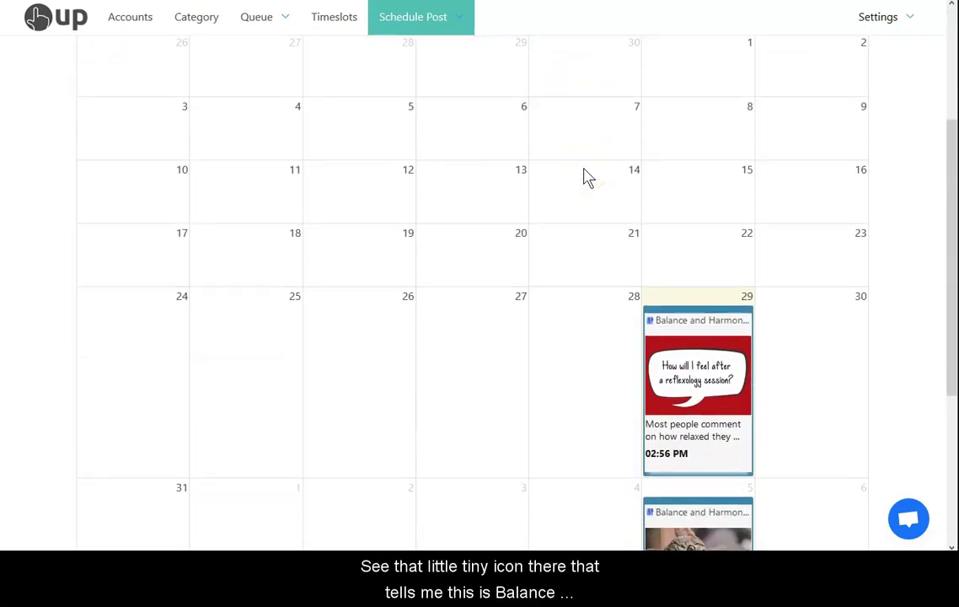
click(475, 264)
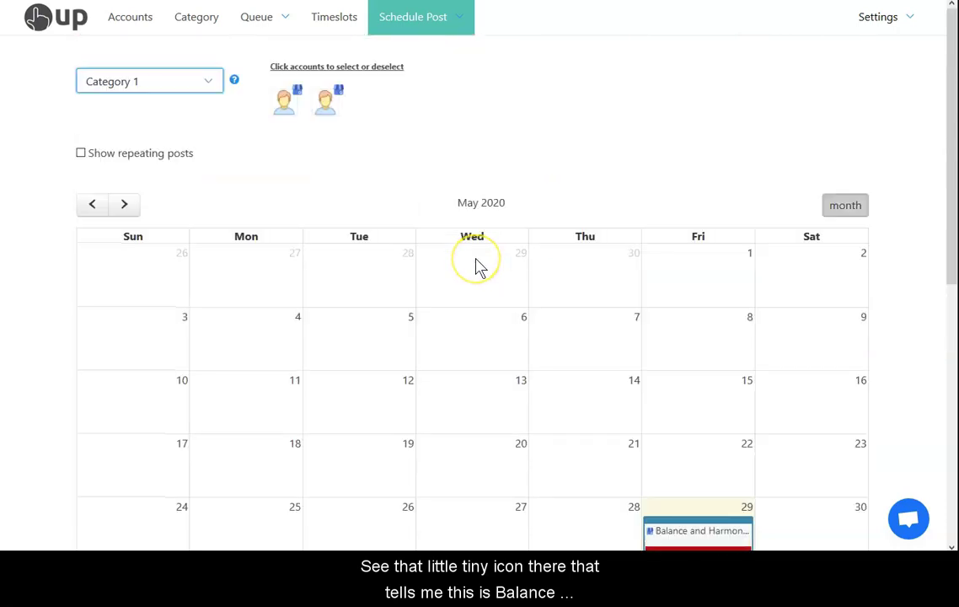
scroll(478, 267, down, 1)
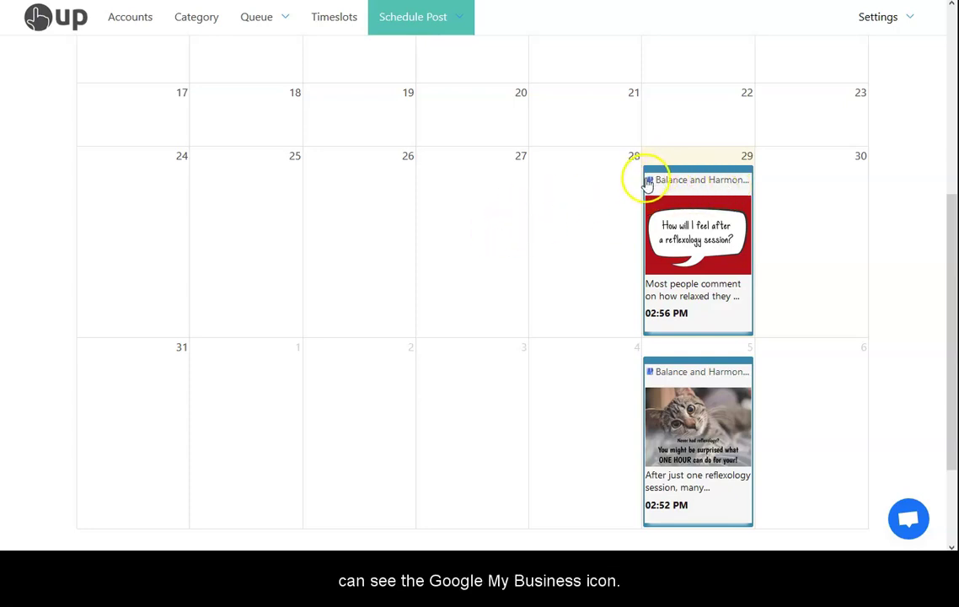
scroll(531, 332, down, 2)
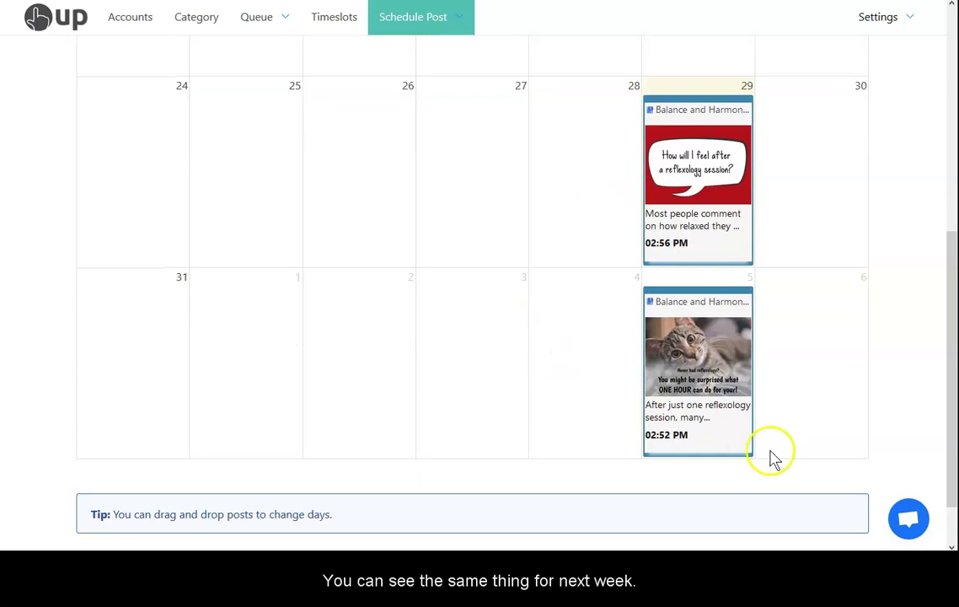
scroll(422, 368, down, 2)
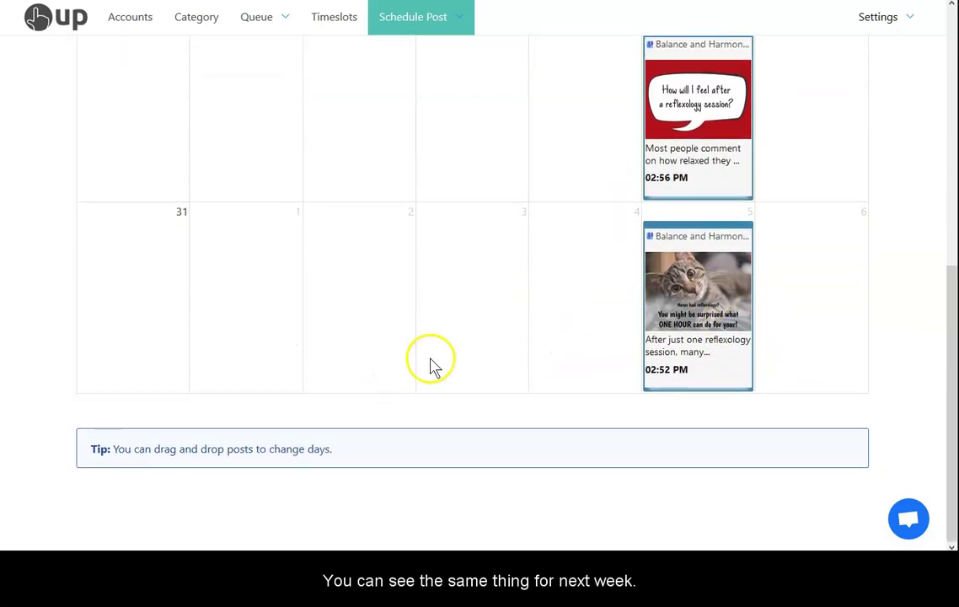
Move the June 5 cat post to an earlier day that week in the calendar and return it to June 5
drag(678, 314, 454, 319)
drag(415, 285, 682, 320)
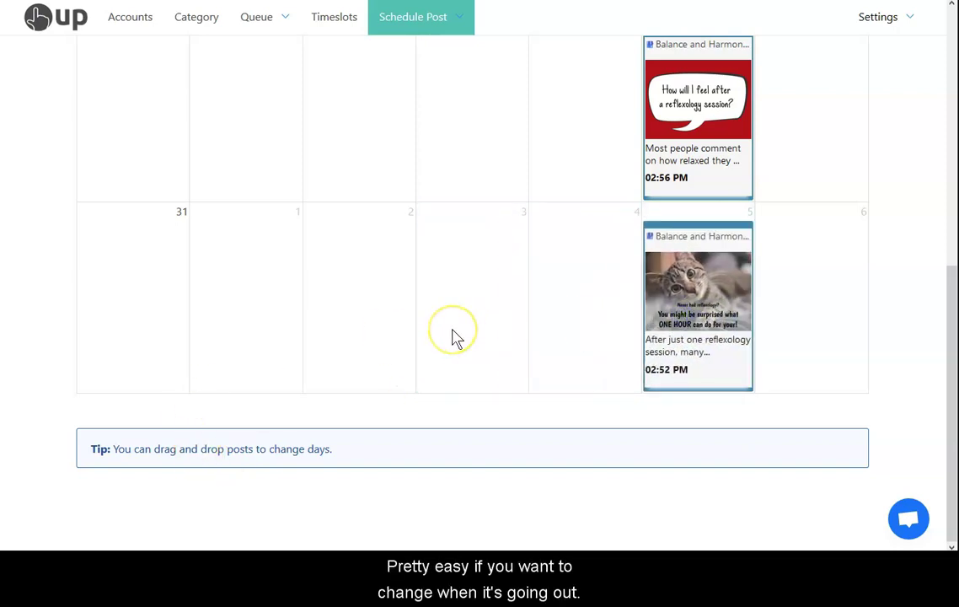
Advance the queue calendar from May to July 2020 and look over the future month and the selectable accounts
scroll(453, 335, up, 10)
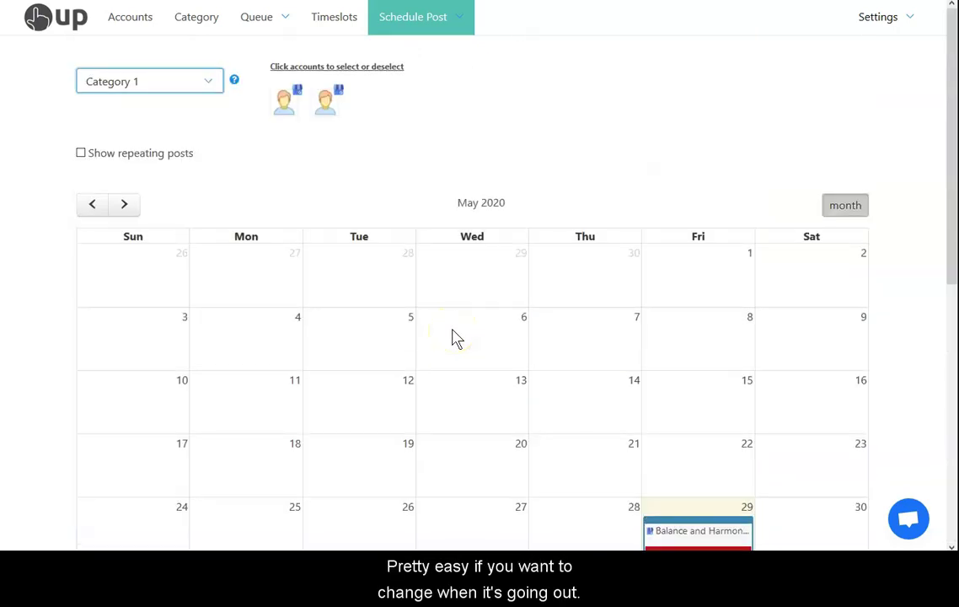
click(125, 208)
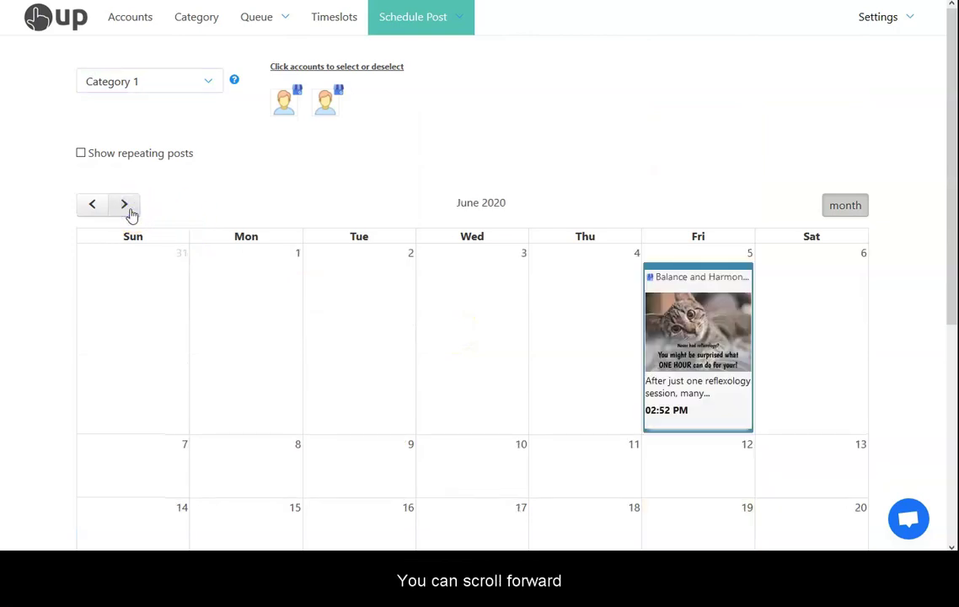
click(127, 209)
scroll(589, 253, down, 1)
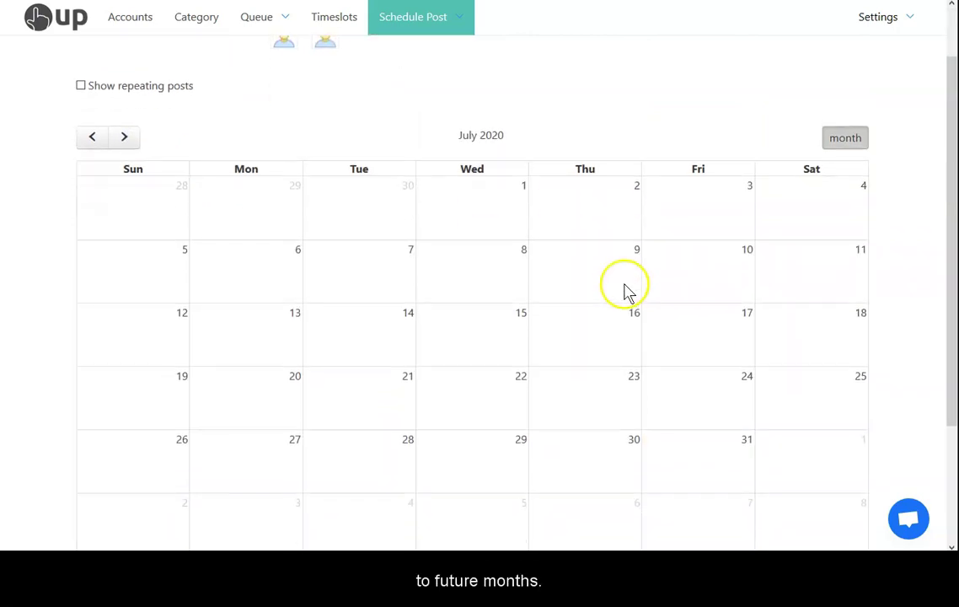
click(585, 236)
scroll(576, 224, up, 1)
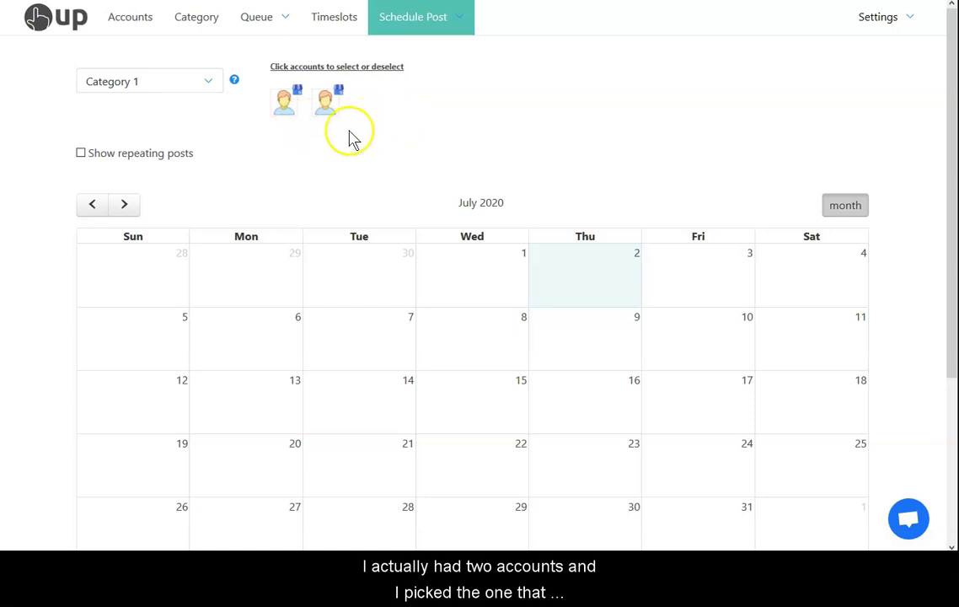
Check the Timeslots feature page and the edit page of Category 1 with its color and account options
click(438, 13)
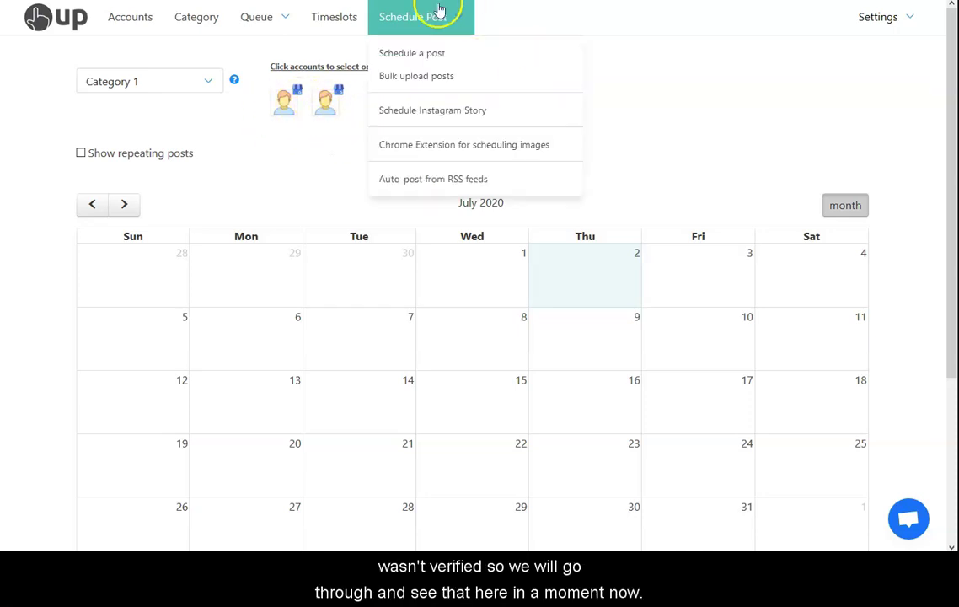
click(341, 19)
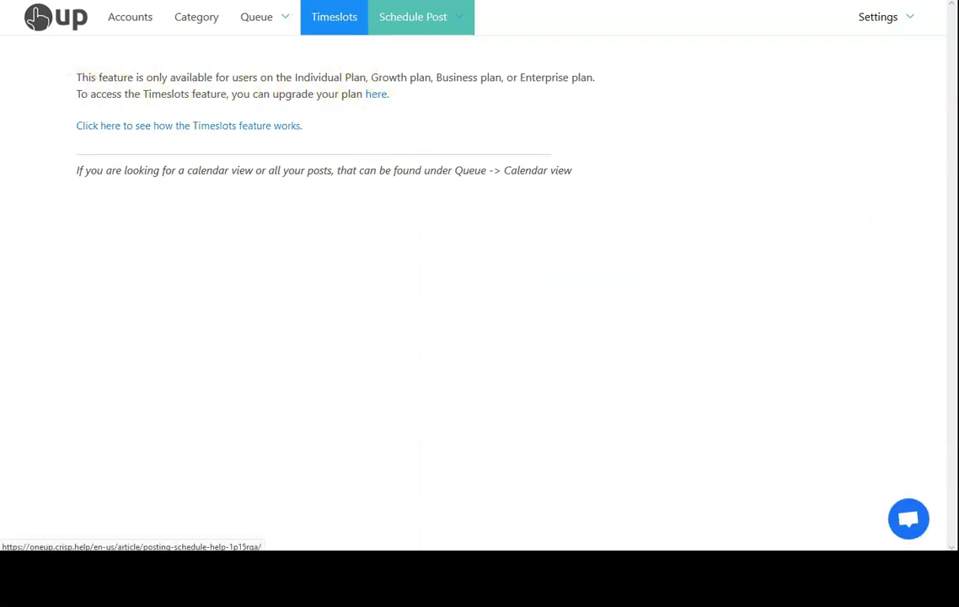
mouse_move(263, 18)
click(206, 21)
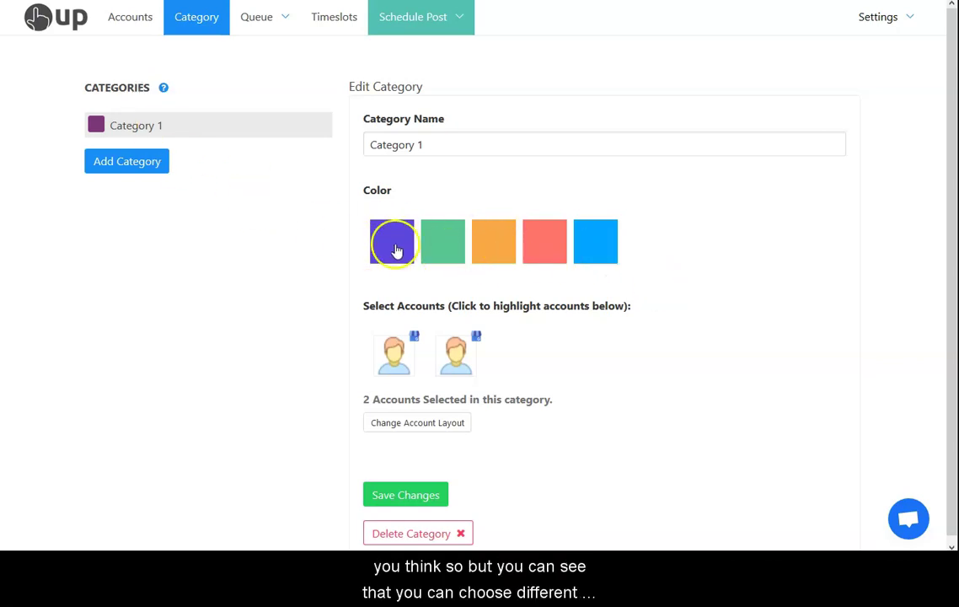
scroll(547, 413, down, 1)
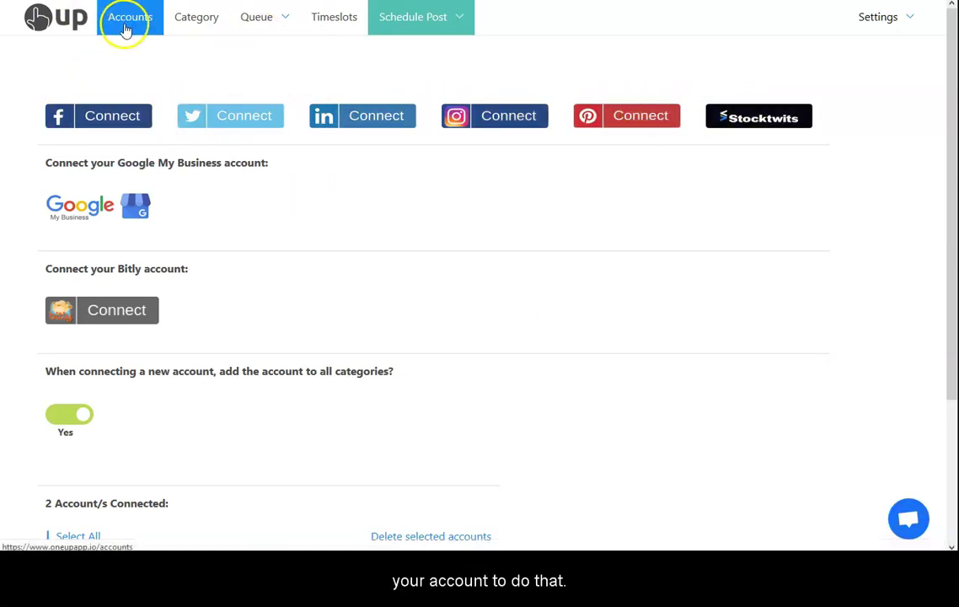
Check the account's timezone setting and examine the UTM Parameters tracking options
click(892, 22)
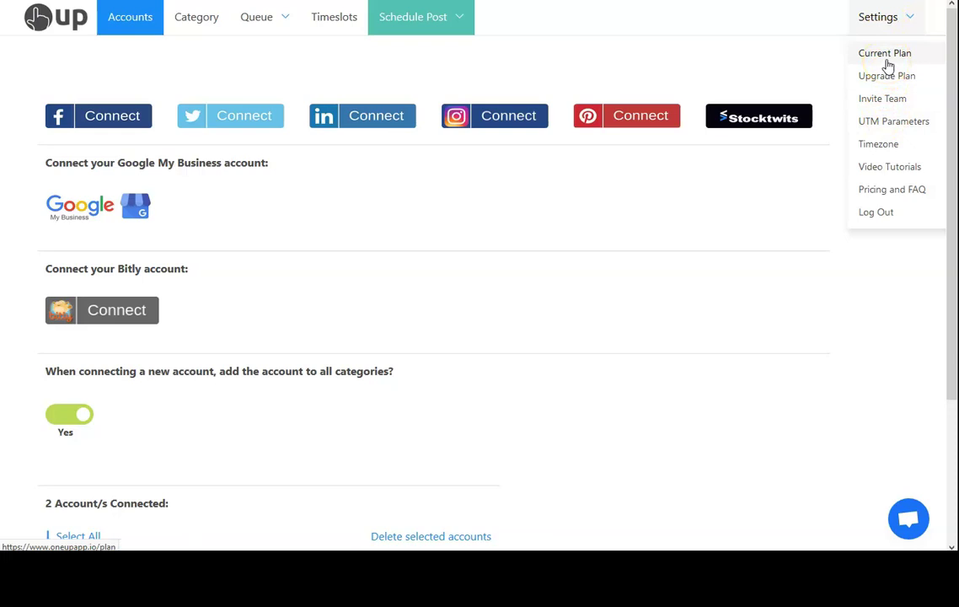
click(899, 148)
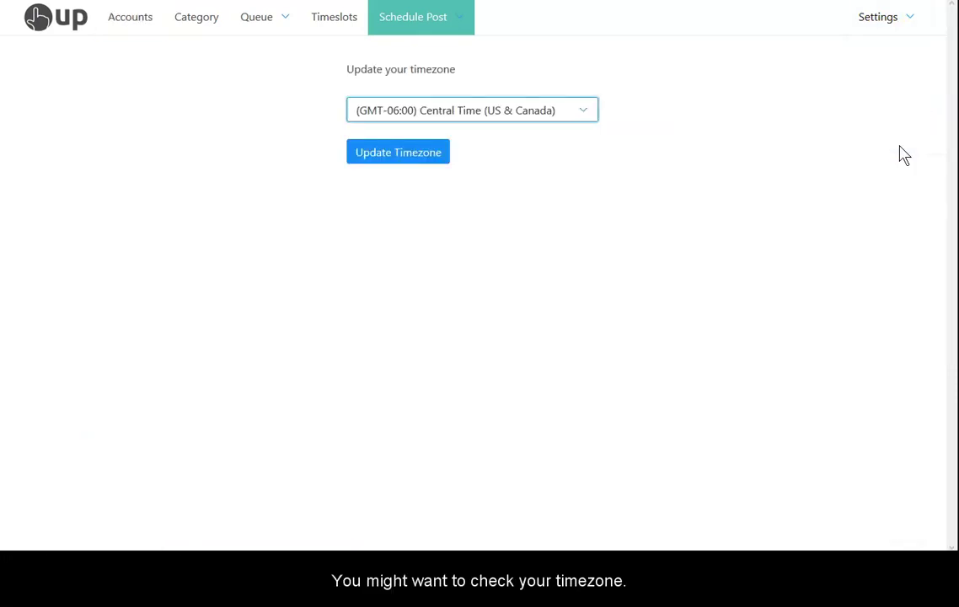
click(896, 18)
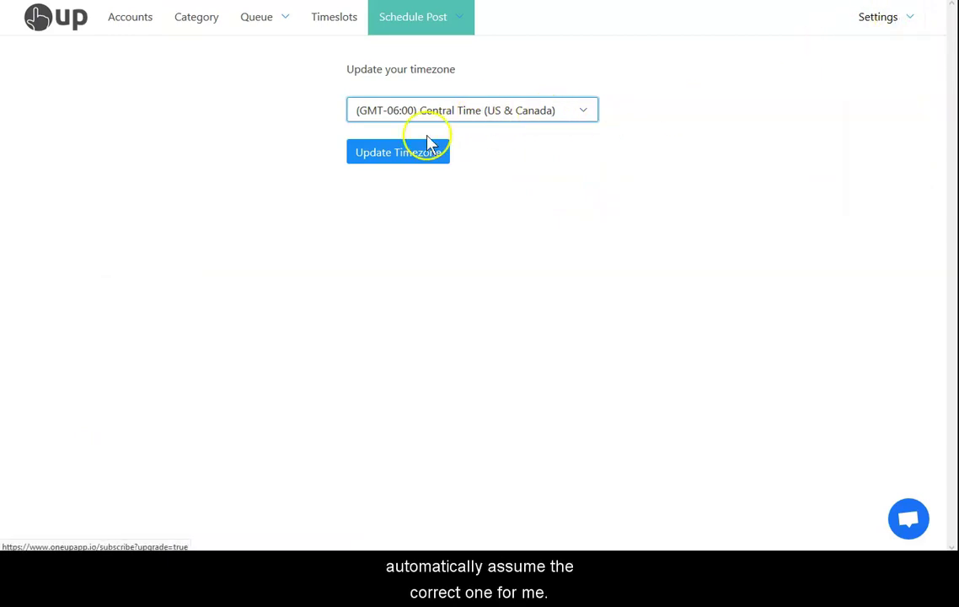
mouse_move(895, 17)
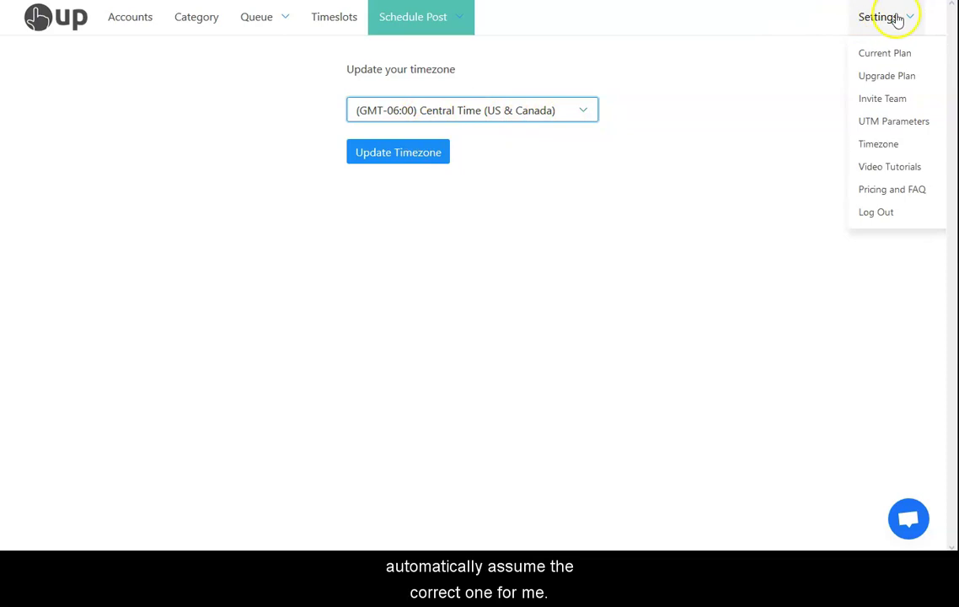
click(896, 124)
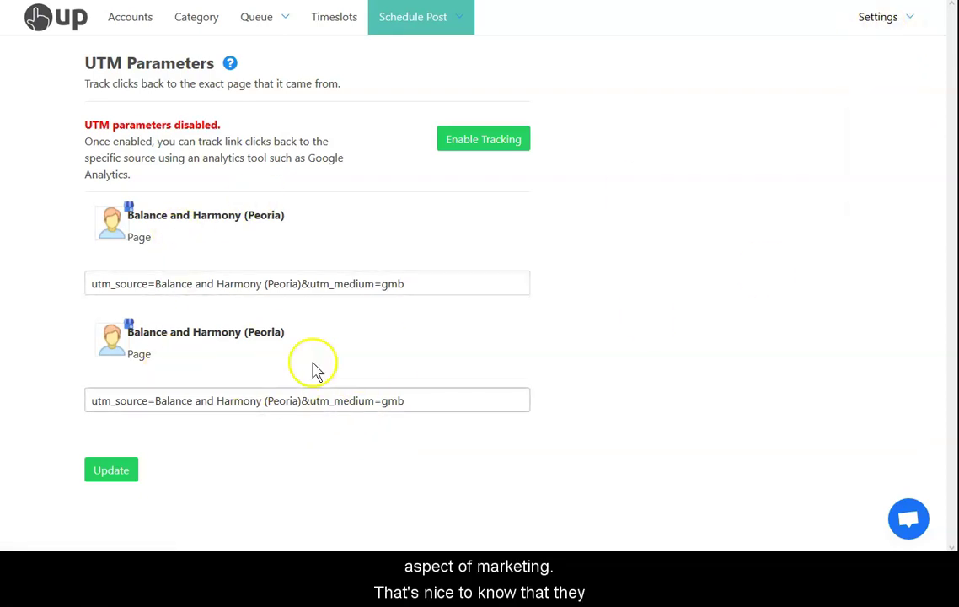
Look over the remaining settings options, view the support chat, and close it
click(876, 29)
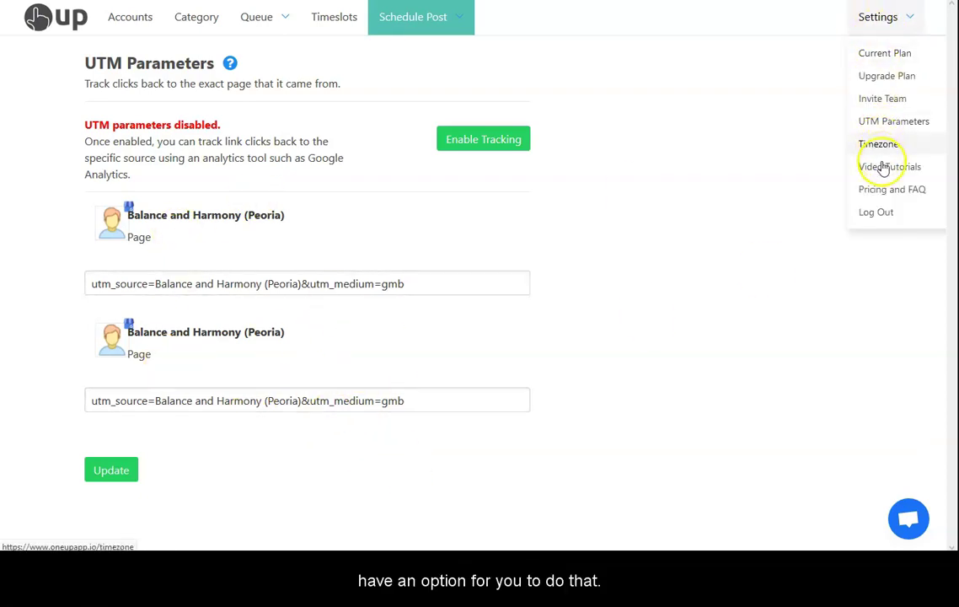
click(874, 25)
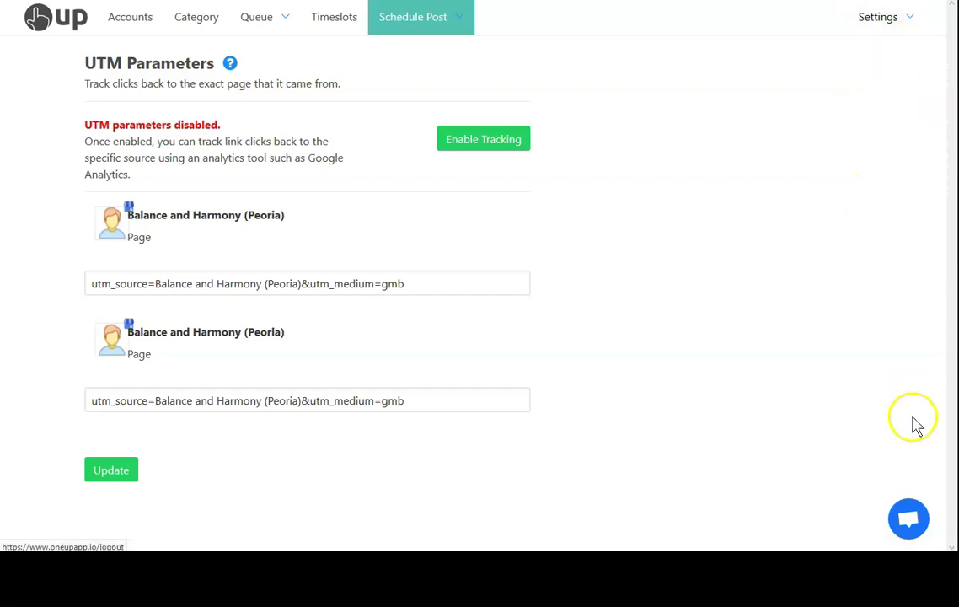
click(909, 515)
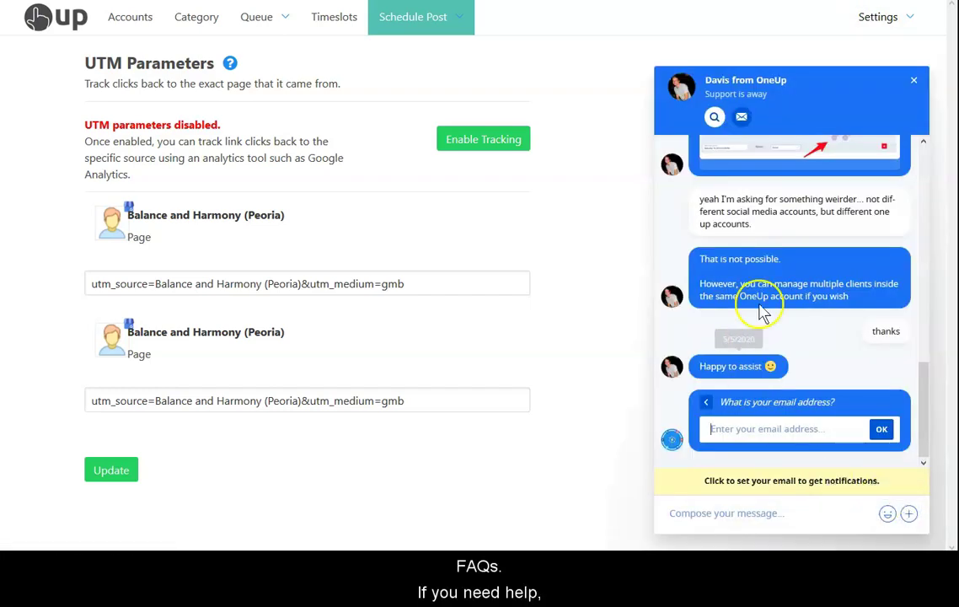
click(916, 80)
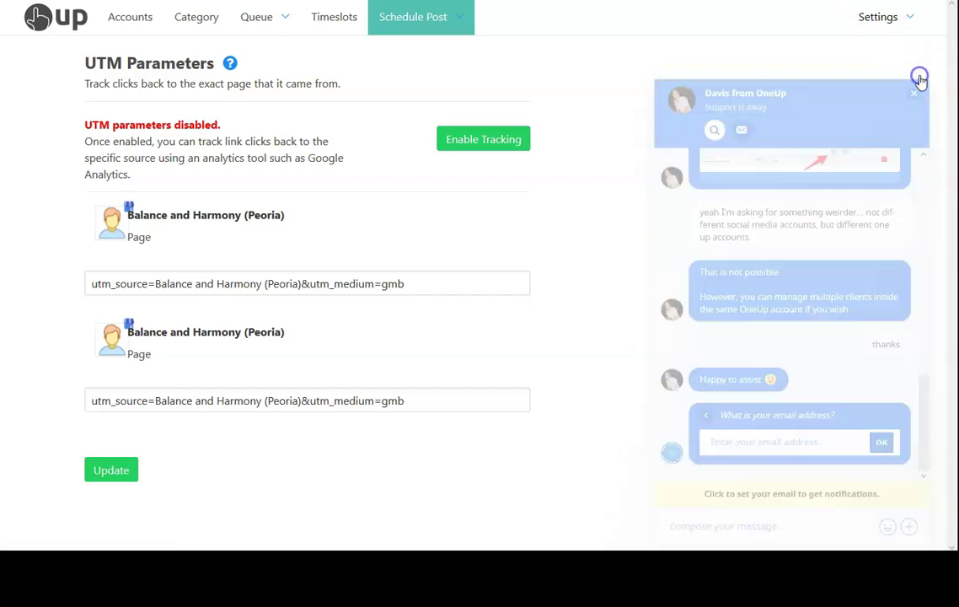
View the connected accounts page and review the queue in Normal View, including its post statuses and Repeating and One-Time filters
click(123, 23)
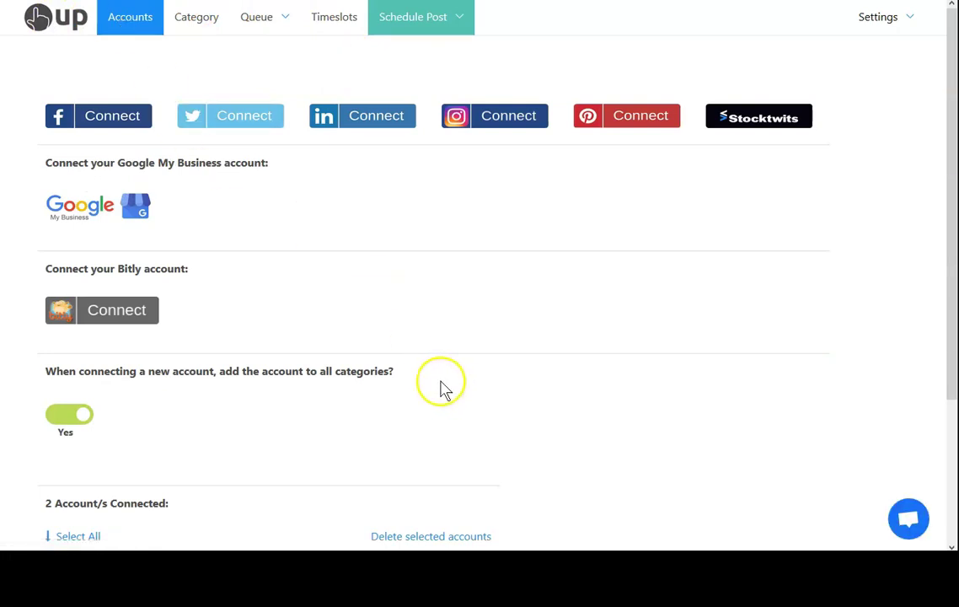
mouse_move(250, 19)
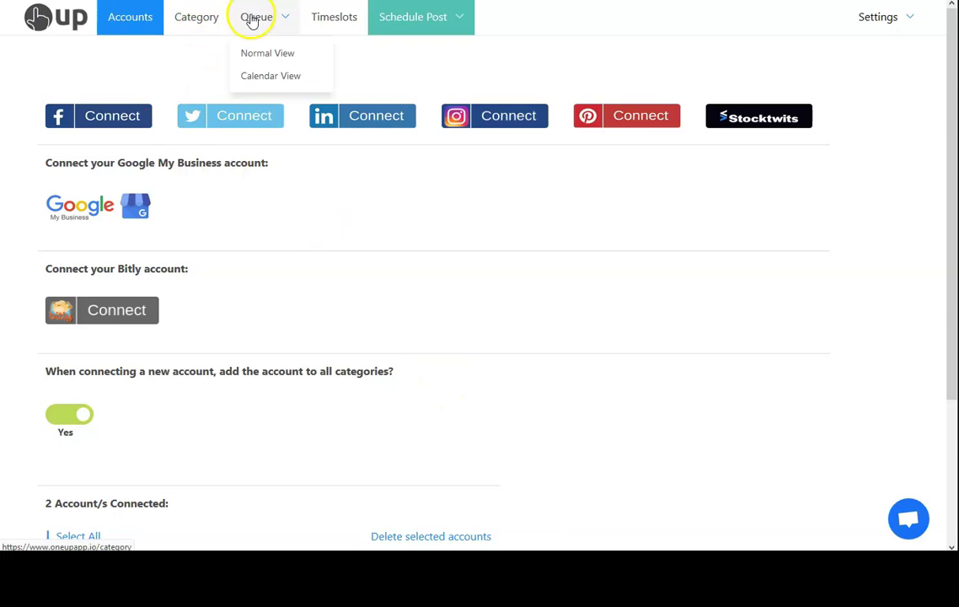
click(265, 56)
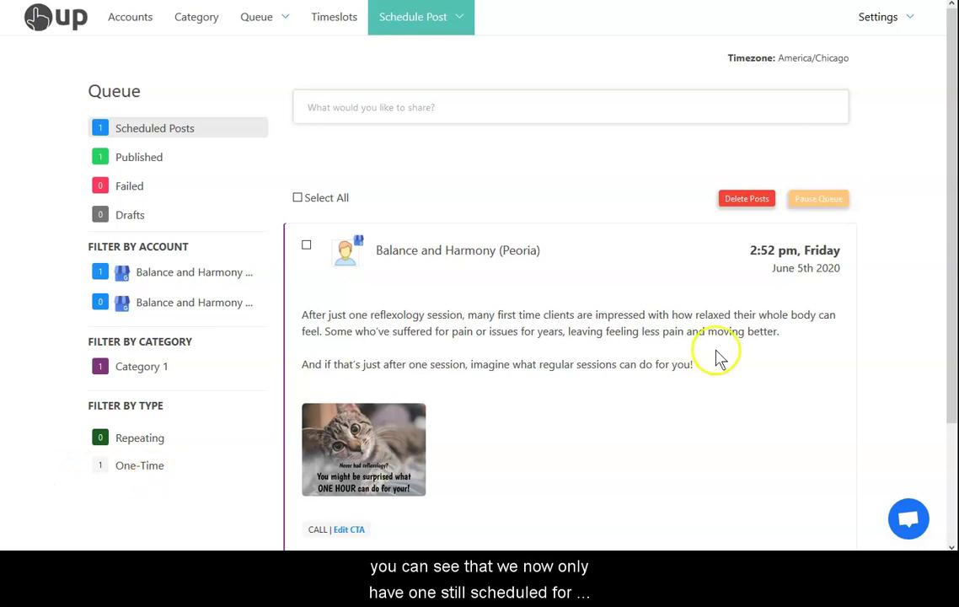
scroll(636, 371, down, 3)
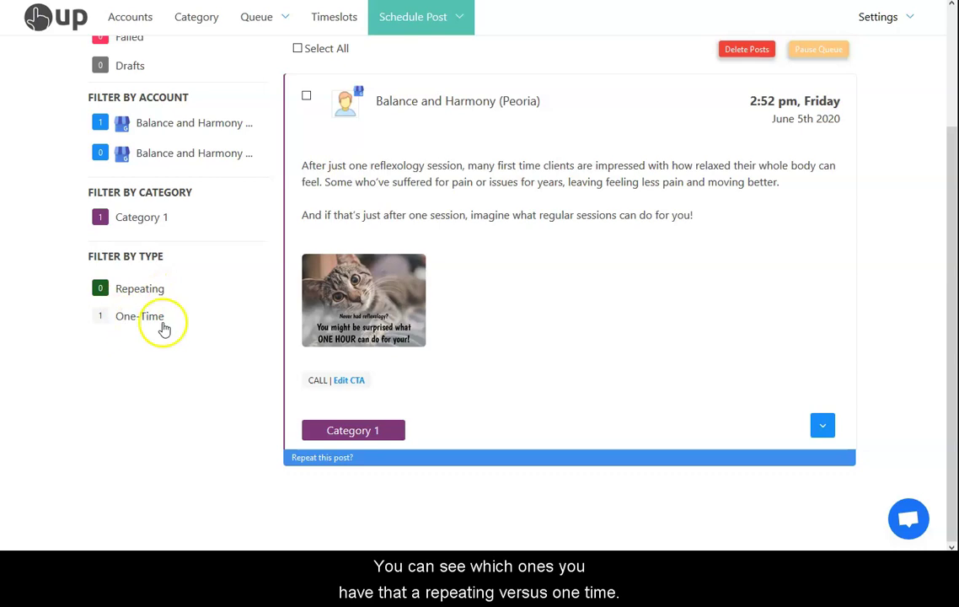
scroll(193, 322, up, 3)
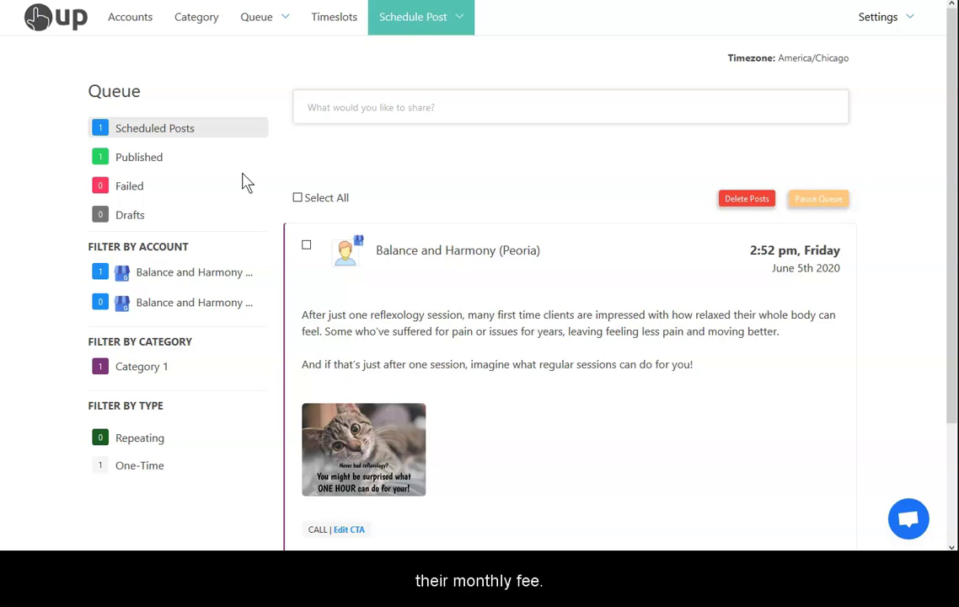
Switch to the Google search results for "balance and harmony" and find the published reflexology post in the business profile
click(476, 313)
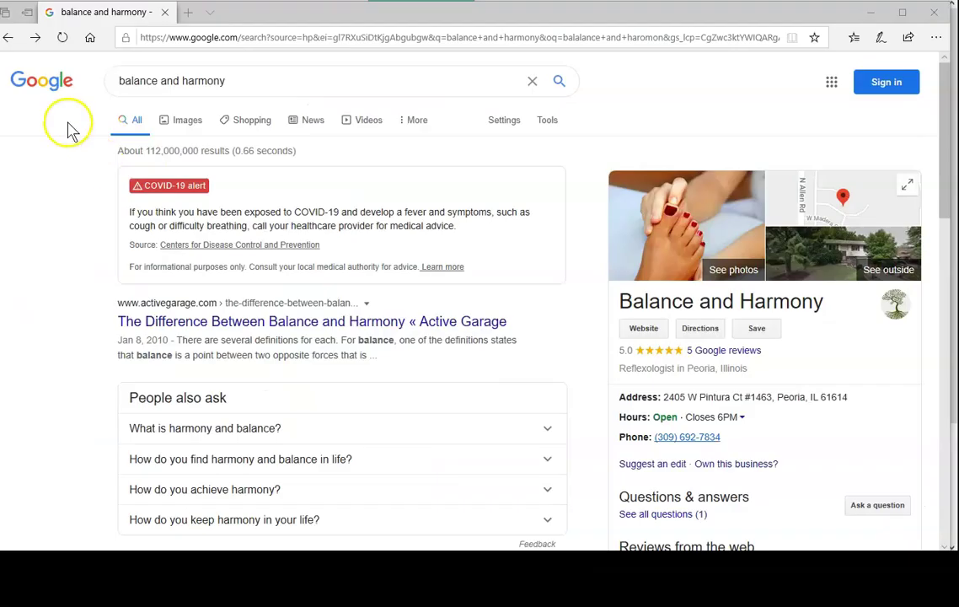
scroll(759, 179, down, 5)
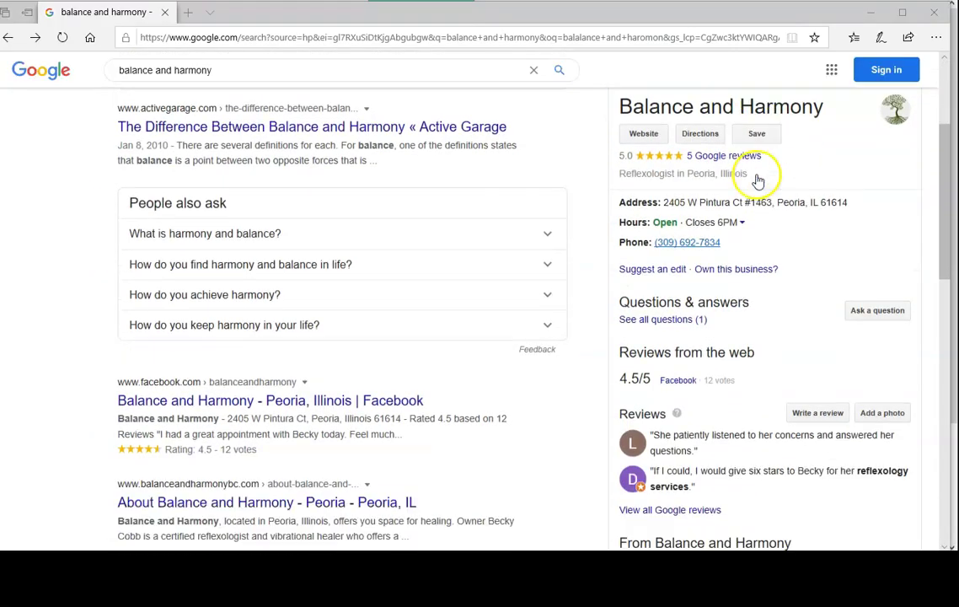
scroll(759, 178, down, 5)
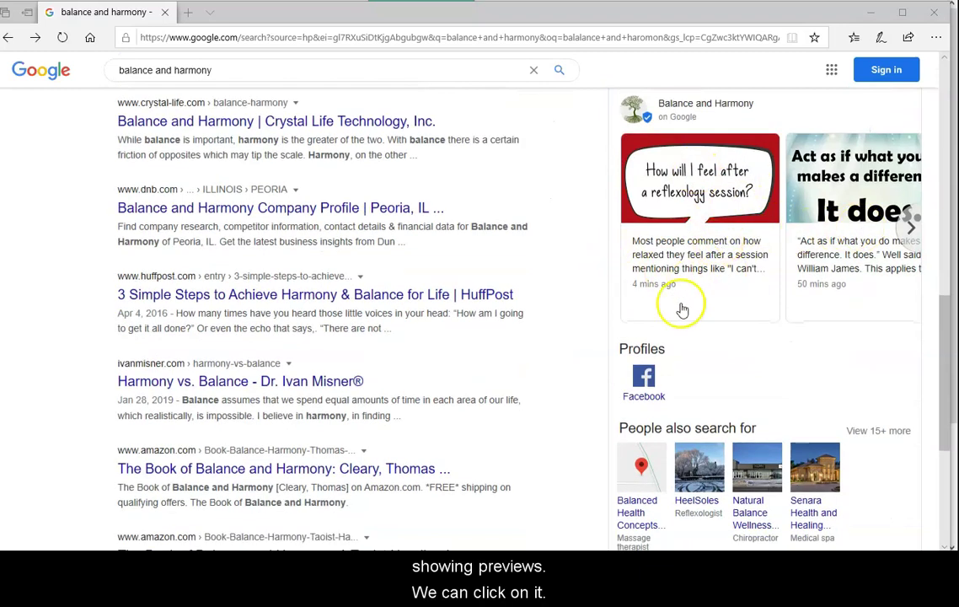
Open the published "How will I feel after a reflexology session?" post in the business profile, read it in full, and close it
click(690, 264)
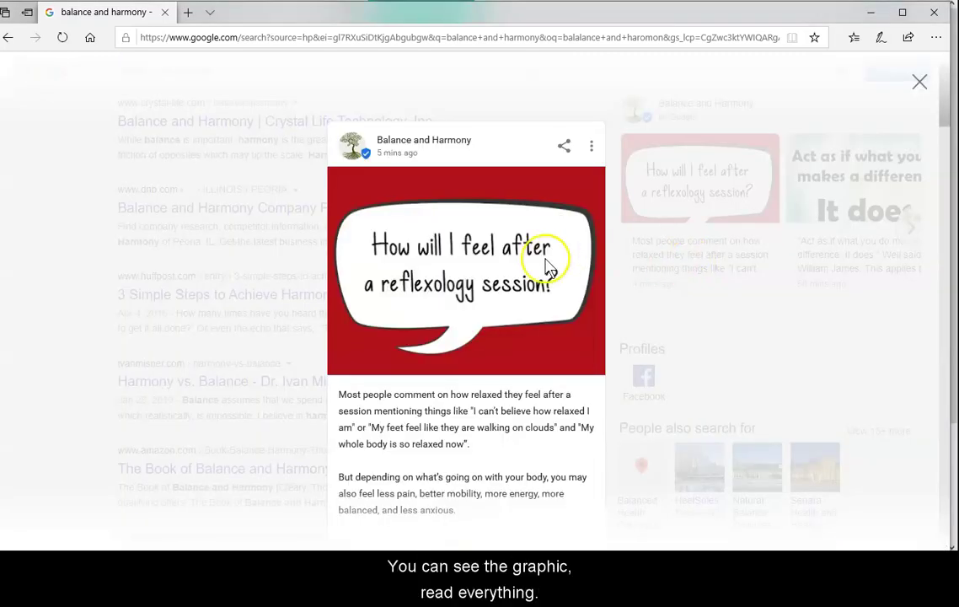
scroll(460, 354, down, 4)
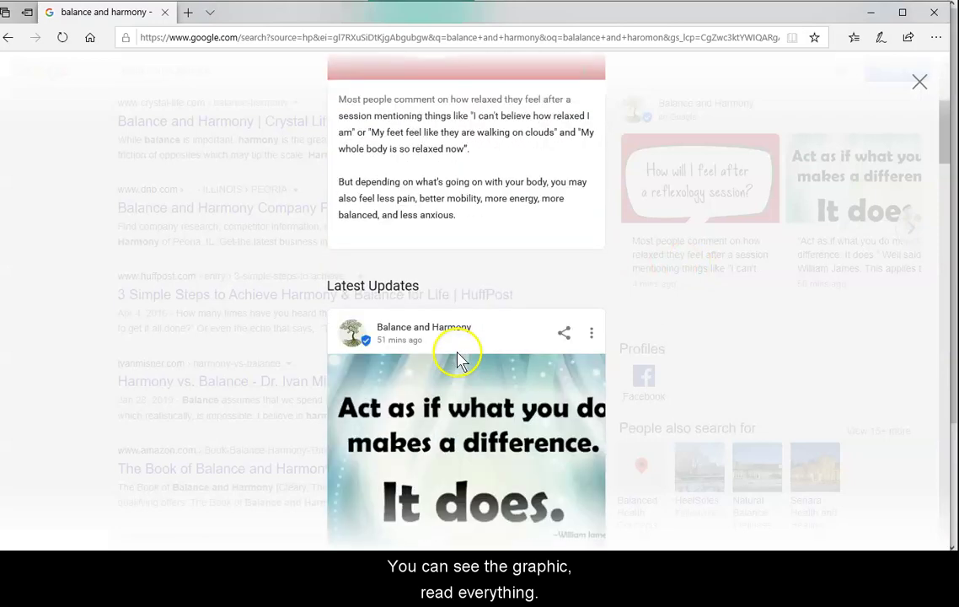
scroll(451, 345, up, 3)
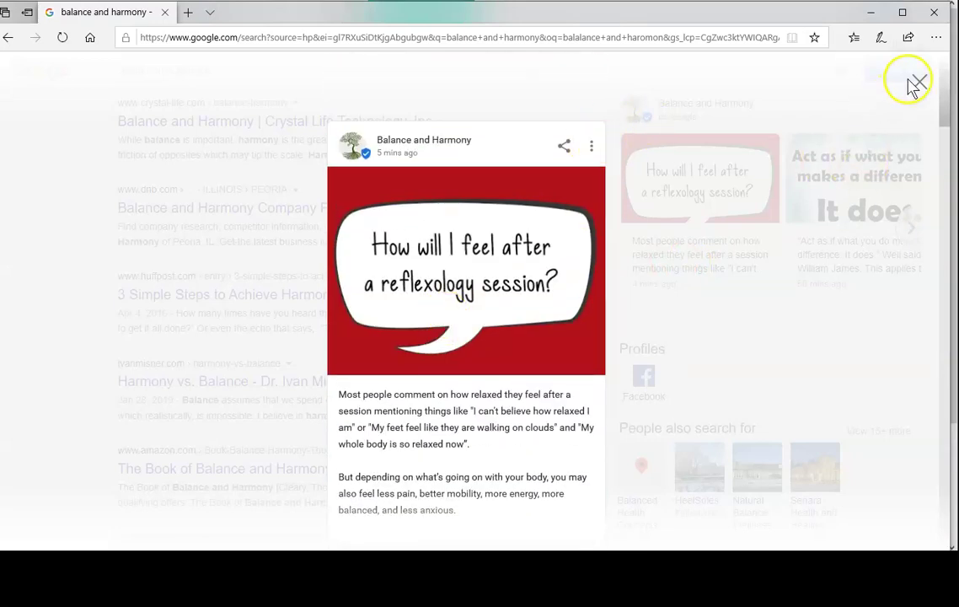
click(918, 83)
View the "Act as if what you do makes a difference" post in the business profile, close it, and return to the first post
scroll(725, 304, up, 2)
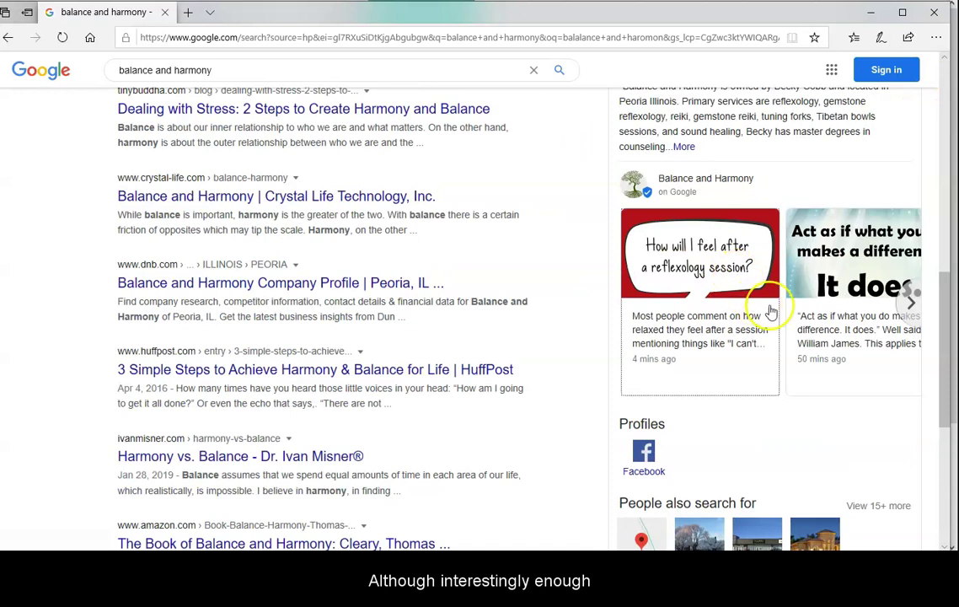
click(909, 302)
click(753, 275)
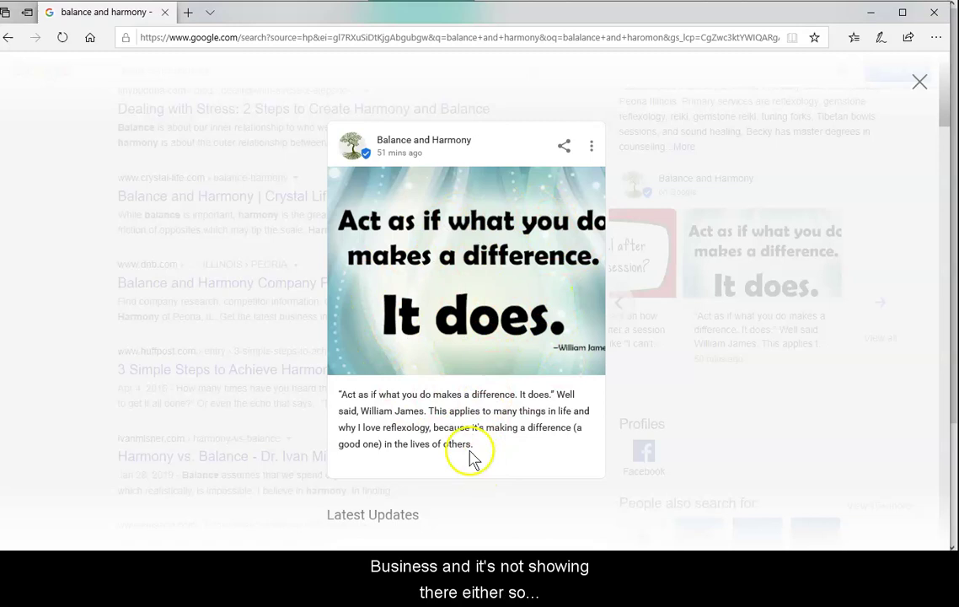
click(918, 82)
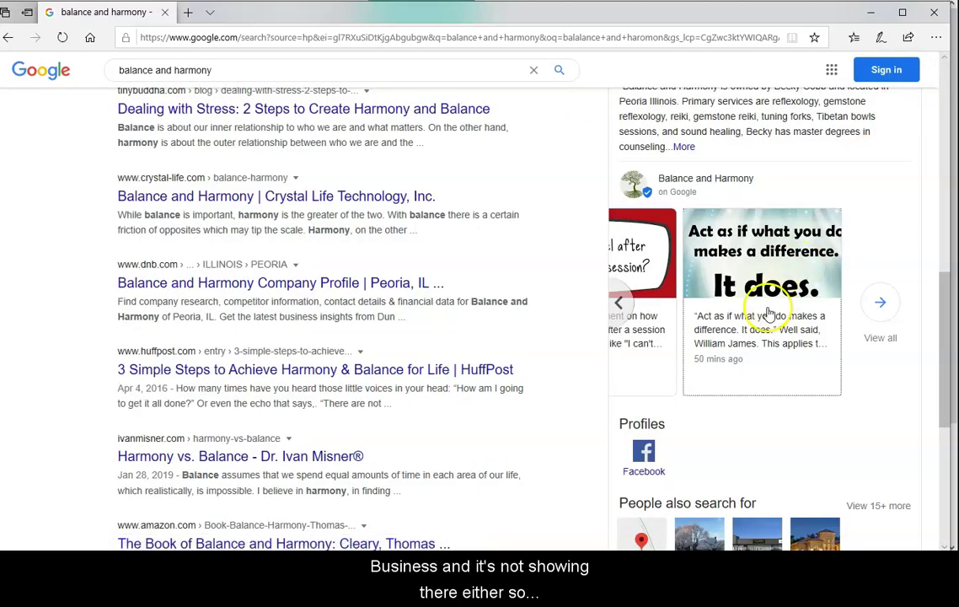
click(620, 303)
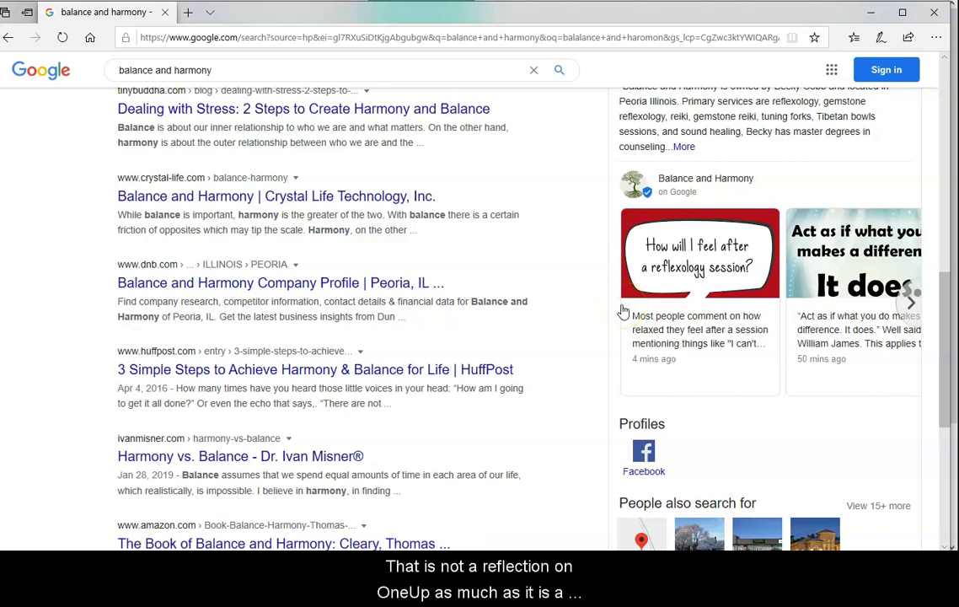
Open the Balance and Harmony listing in Google Maps from the business profile and find the post under From the owner
scroll(745, 327, up, 4)
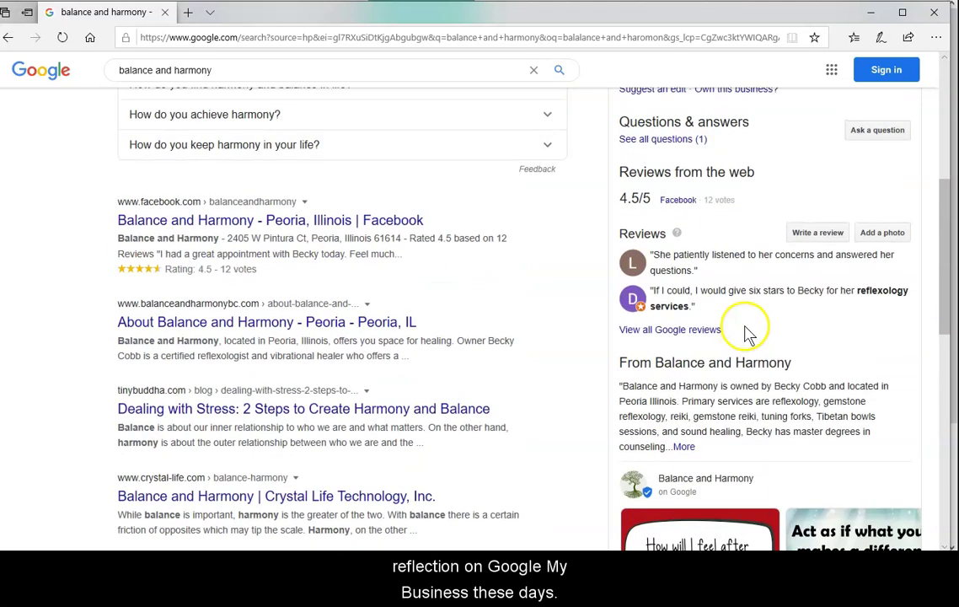
scroll(745, 333, down, 3)
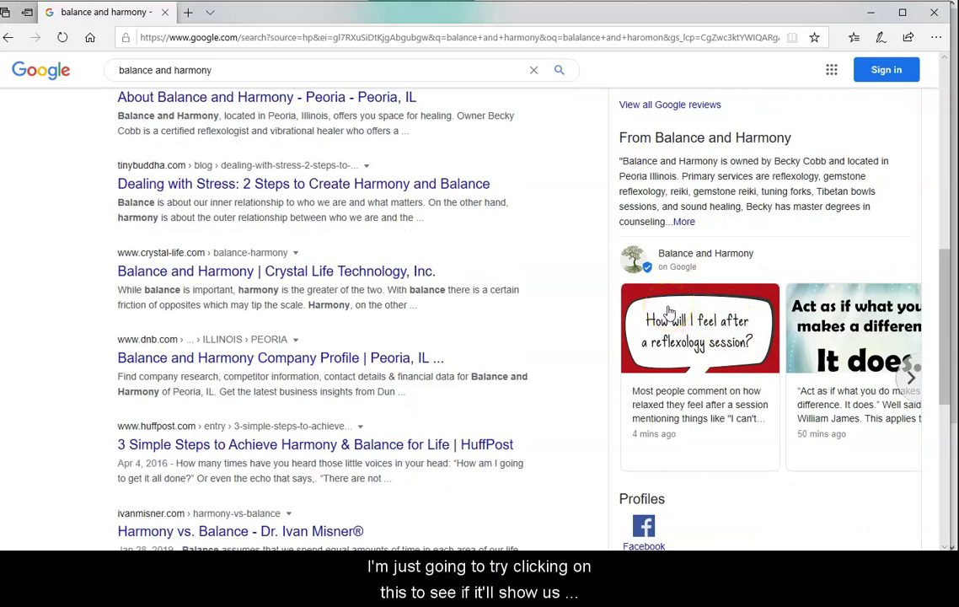
scroll(670, 314, up, 7)
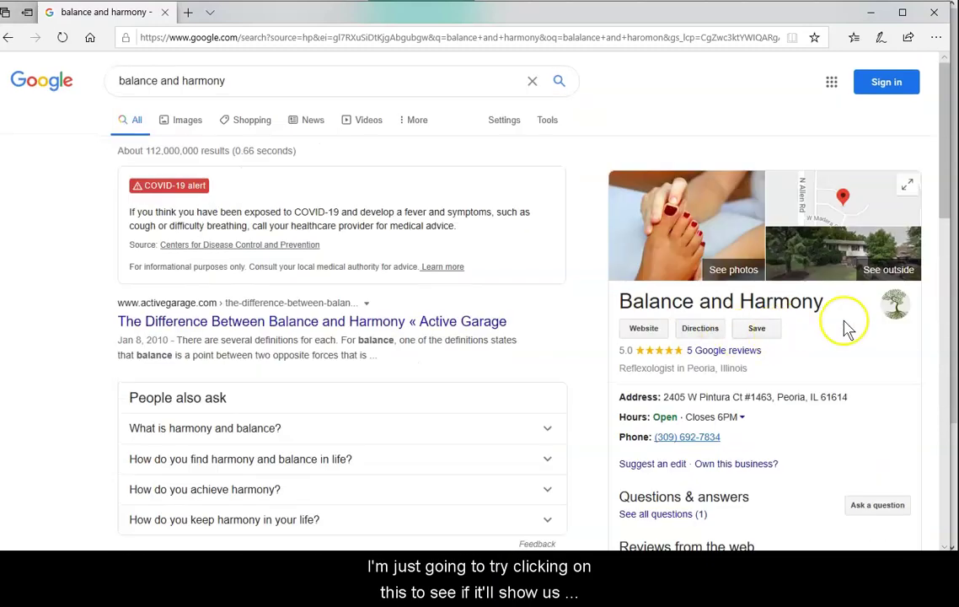
click(888, 198)
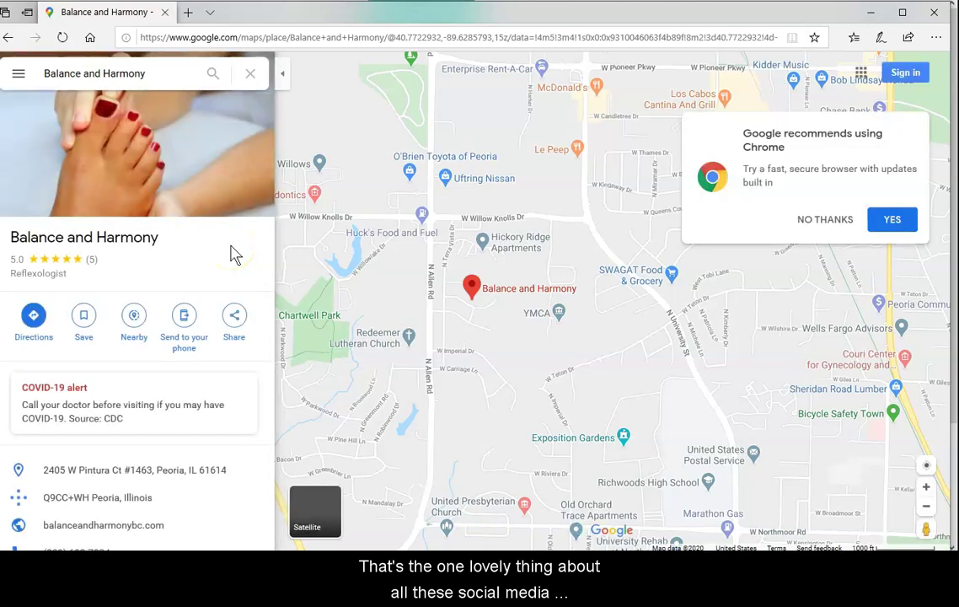
scroll(234, 254, down, 4)
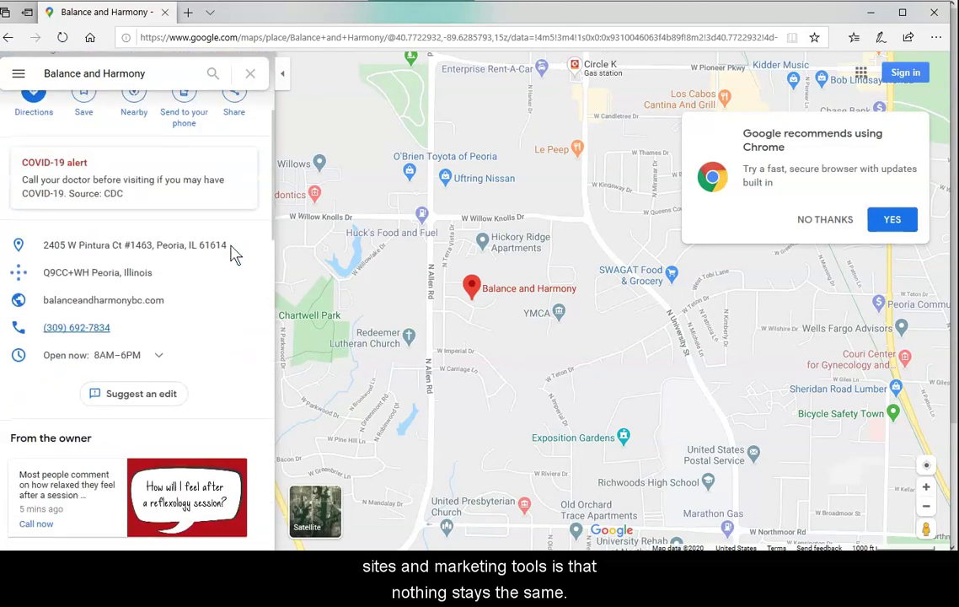
scroll(231, 253, down, 3)
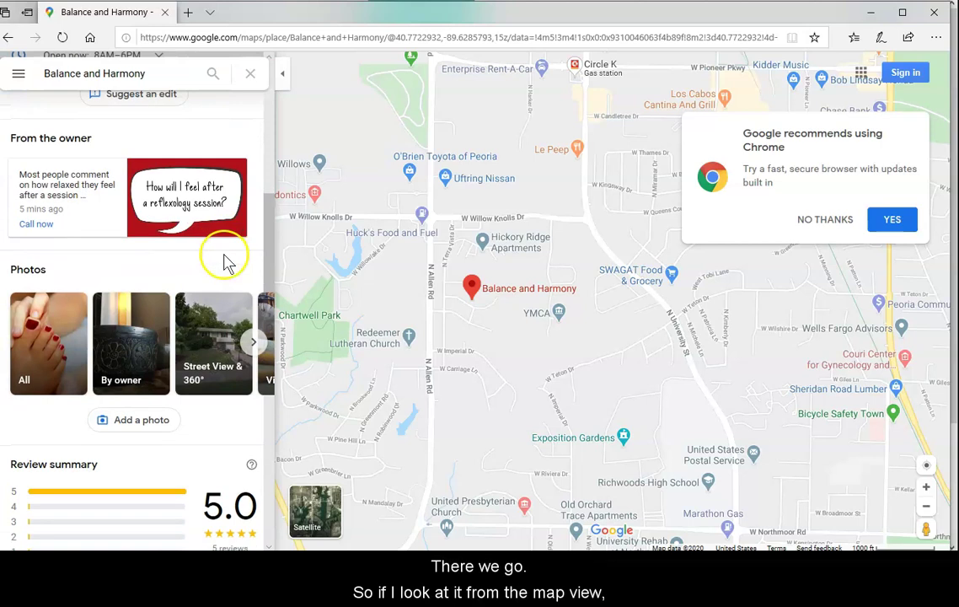
scroll(226, 261, up, 4)
scroll(225, 261, up, 3)
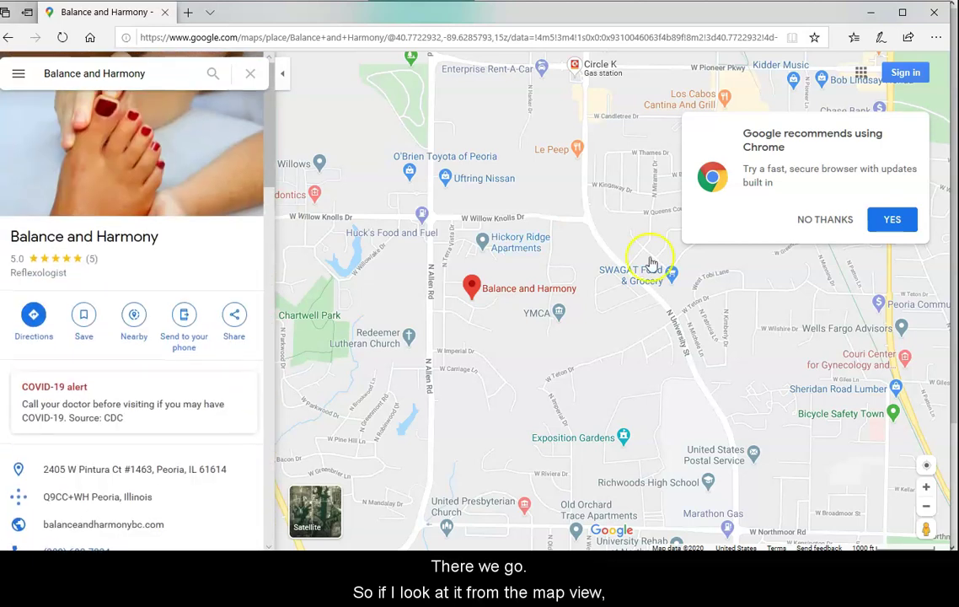
Decline the Chrome recommendation and view the reflexology post with its Call now option in the Maps listing
click(825, 219)
scroll(118, 254, down, 5)
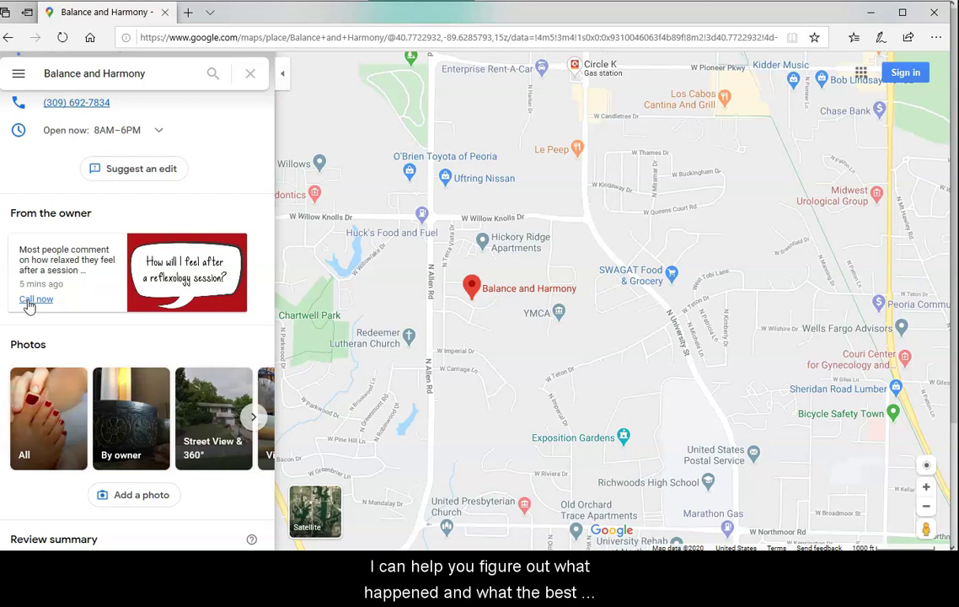
click(239, 315)
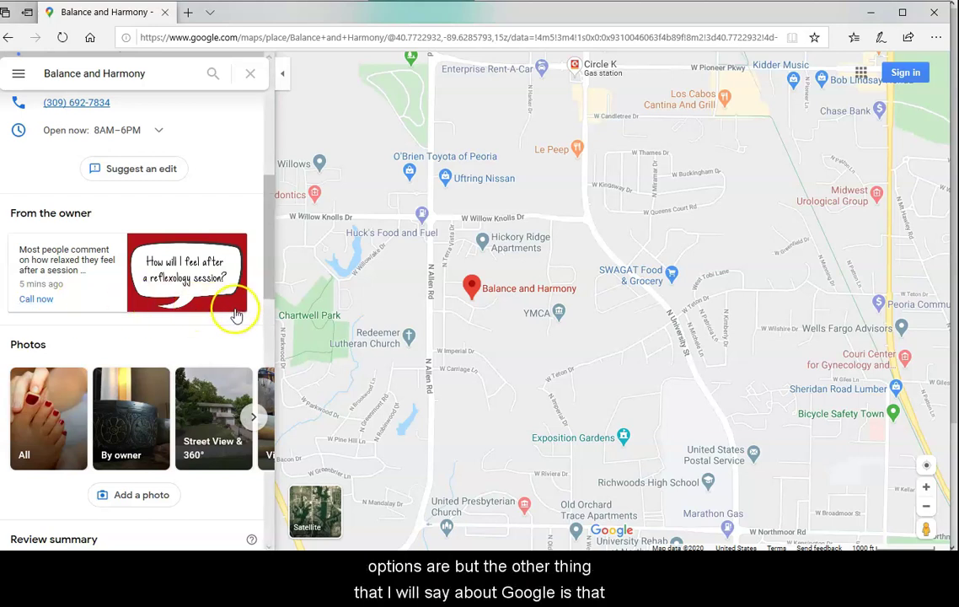
Examine the Maps listing's business details, owner post, photos, and review summary
scroll(200, 301, up, 1)
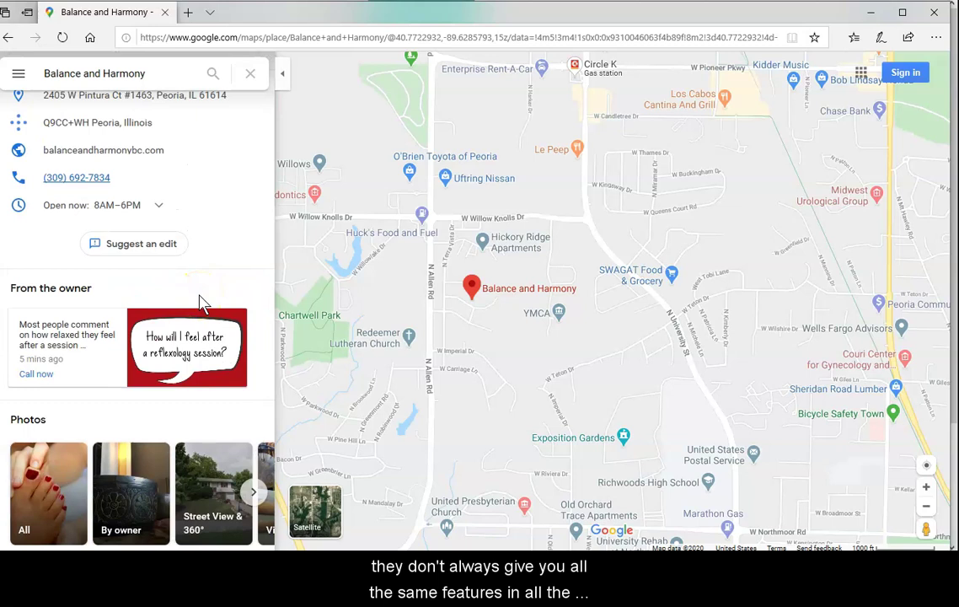
scroll(173, 340, up, 4)
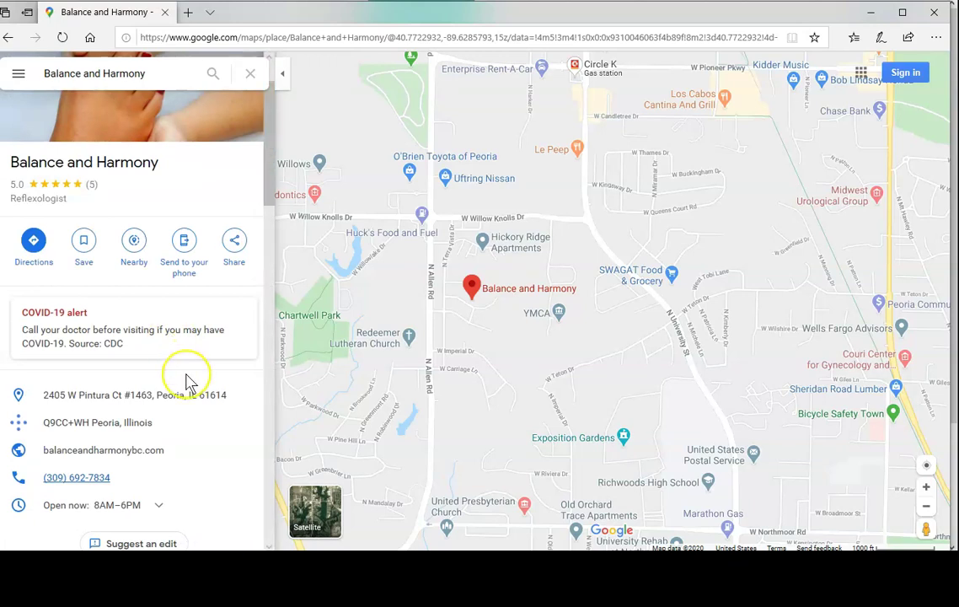
scroll(191, 383, down, 8)
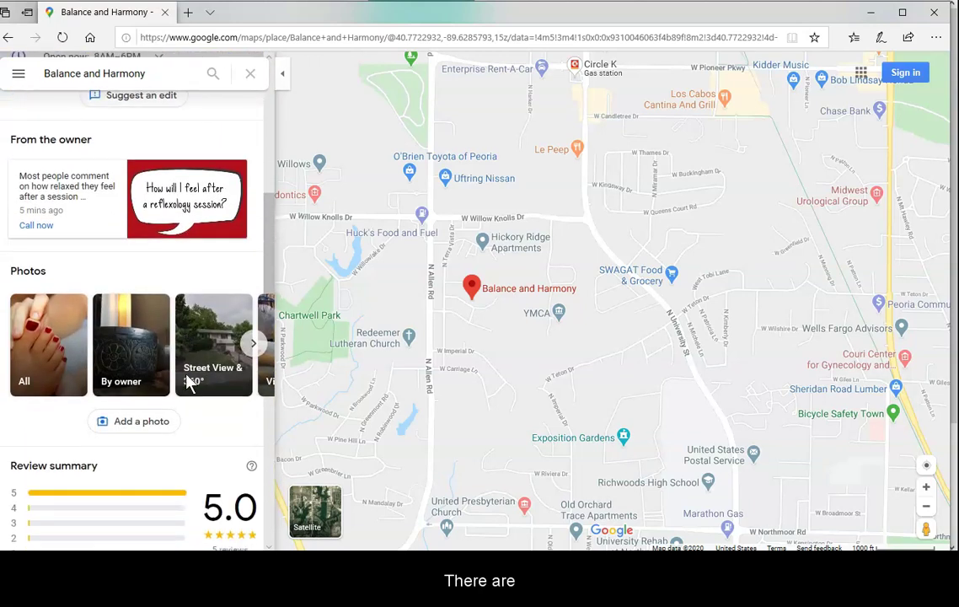
scroll(191, 384, down, 2)
scroll(191, 383, up, 6)
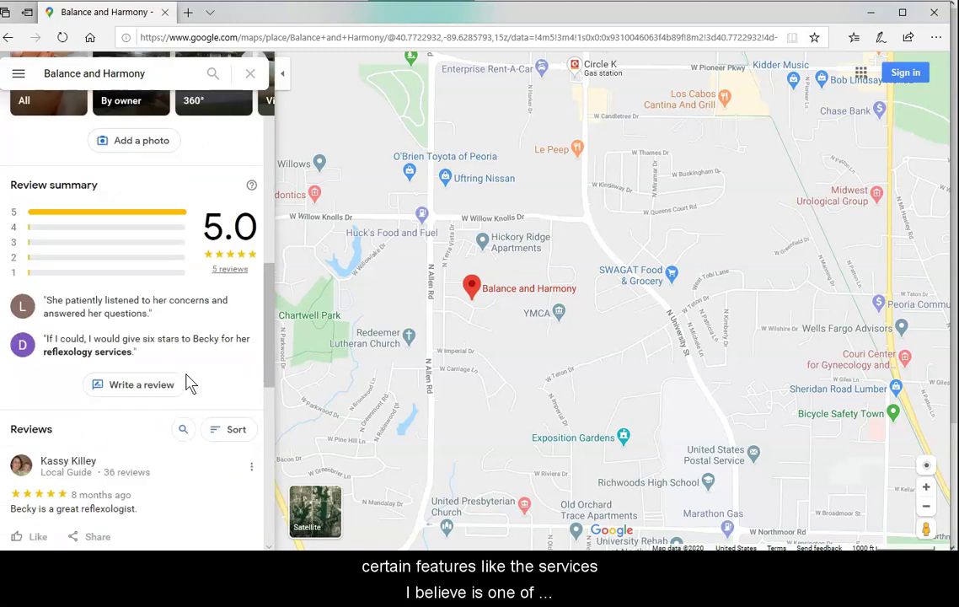
scroll(191, 383, up, 4)
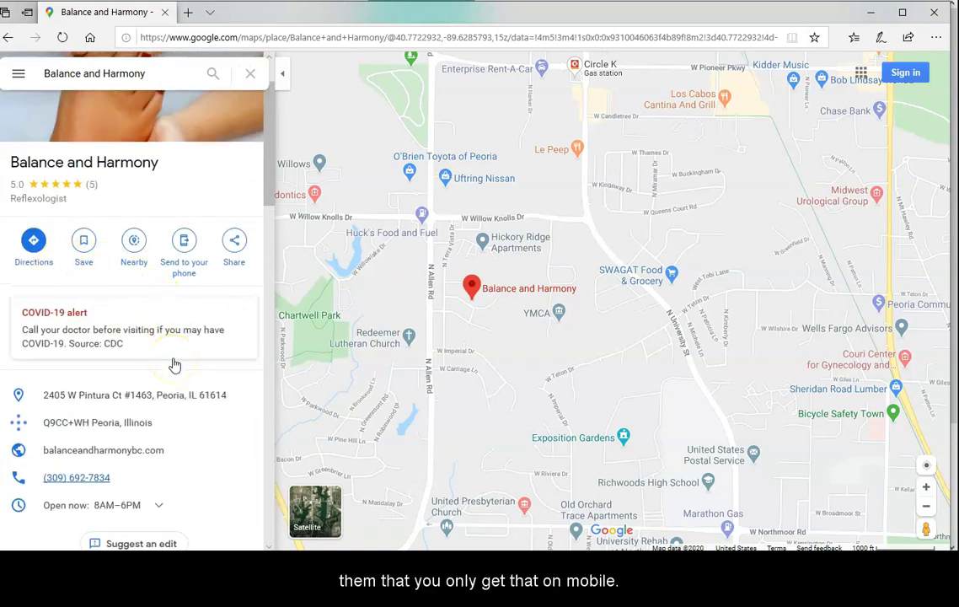
scroll(218, 299, down, 1)
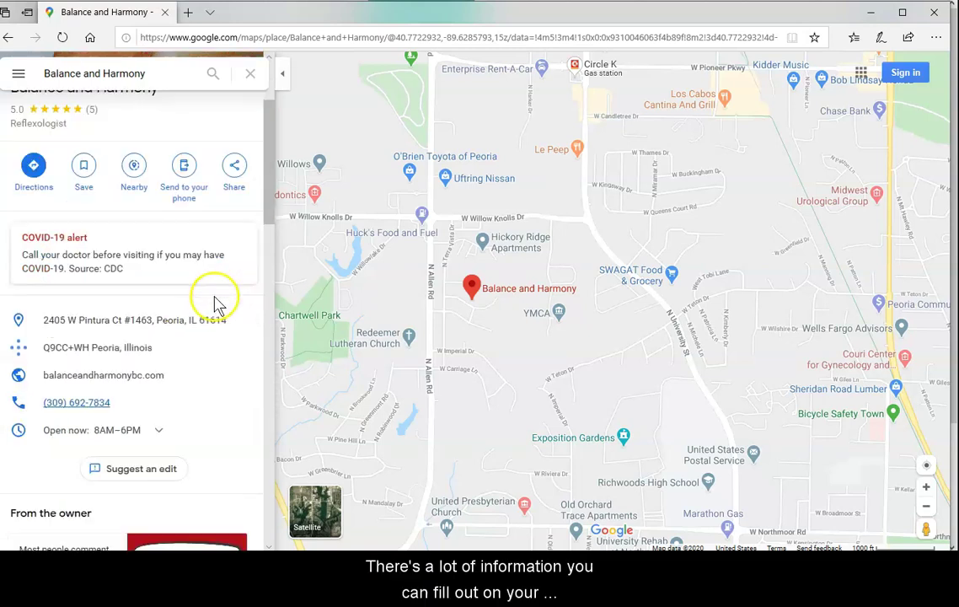
scroll(214, 302, down, 1)
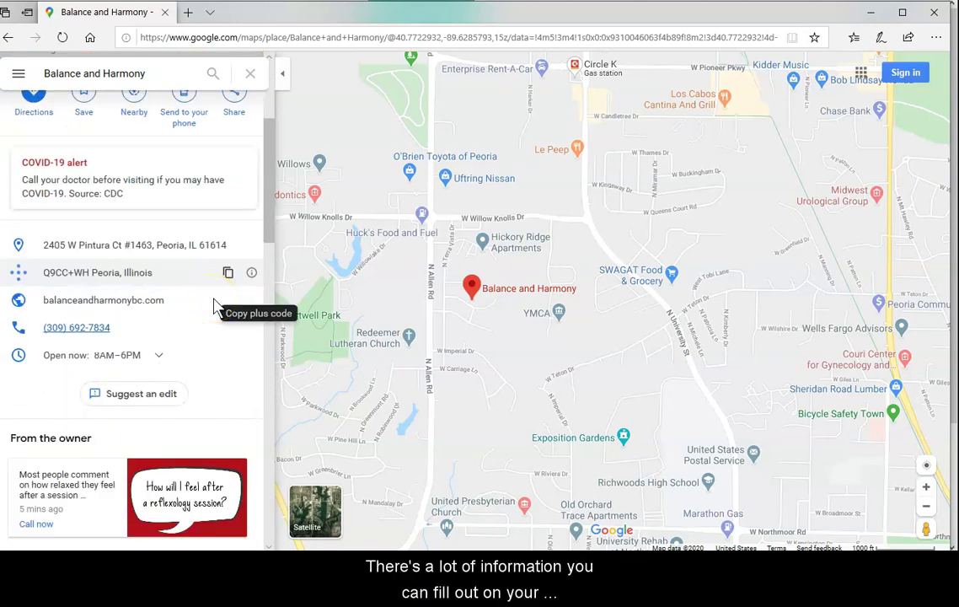
scroll(214, 305, up, 3)
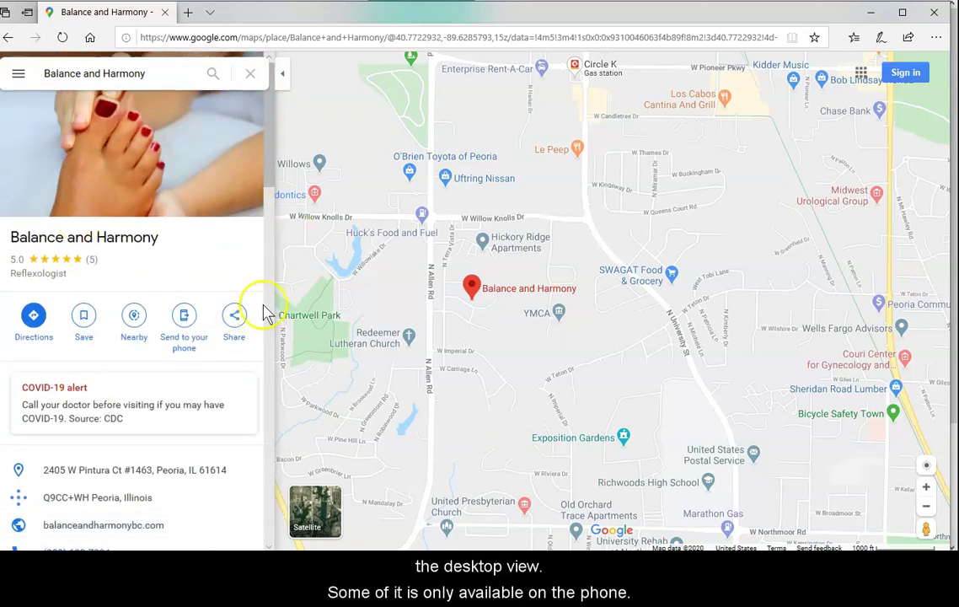
scroll(105, 424, down, 5)
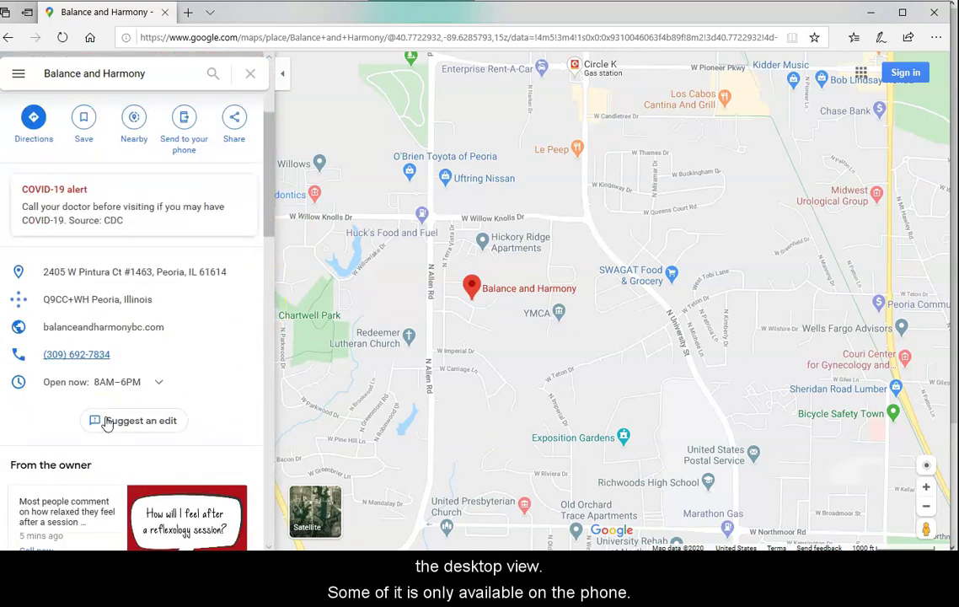
scroll(105, 425, down, 5)
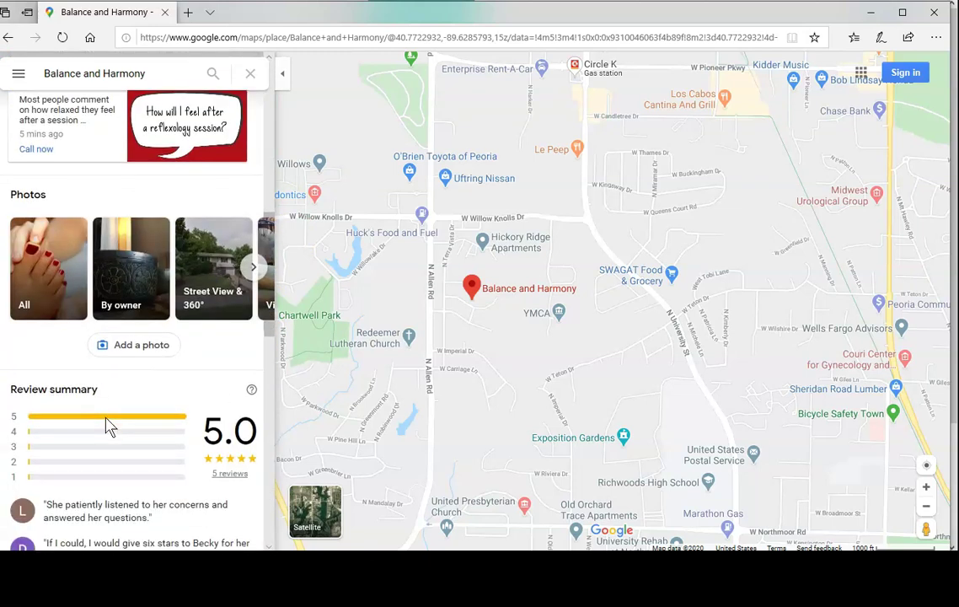
View the video in the listing's Photos section and return to the business listing
click(253, 267)
click(221, 271)
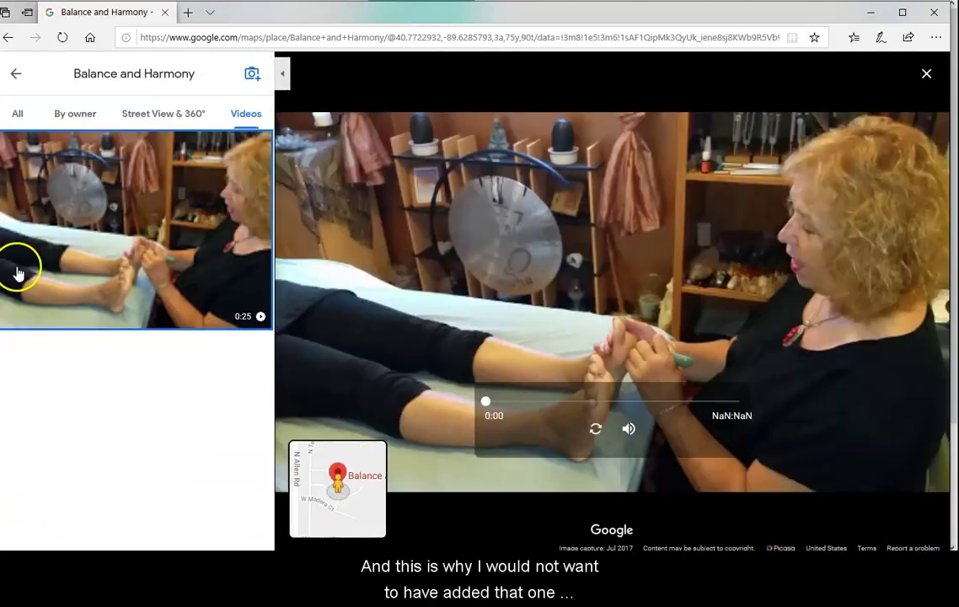
click(16, 74)
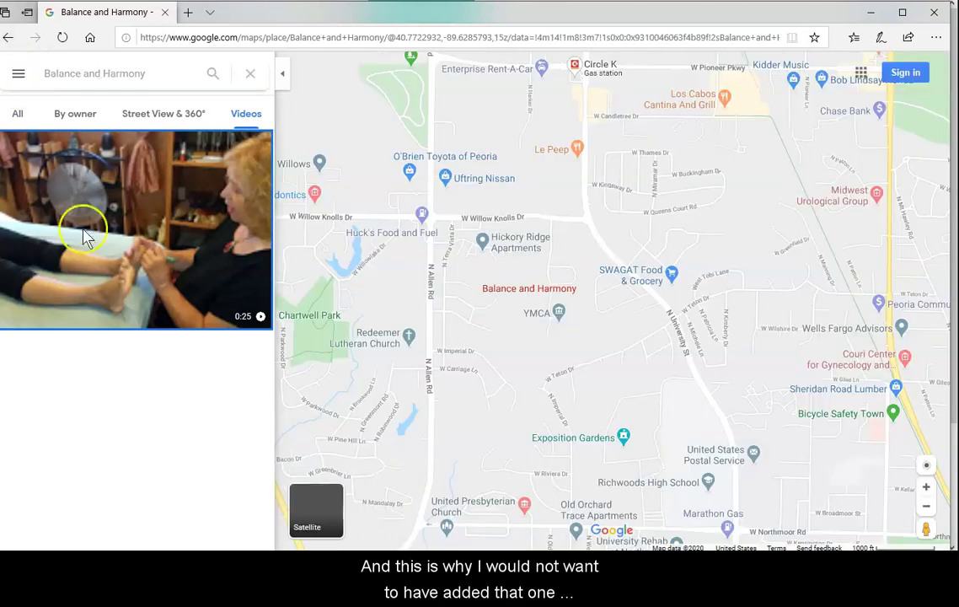
Look over the listing's photo categories and customer reviews, and return to the business overview
scroll(118, 453, down, 10)
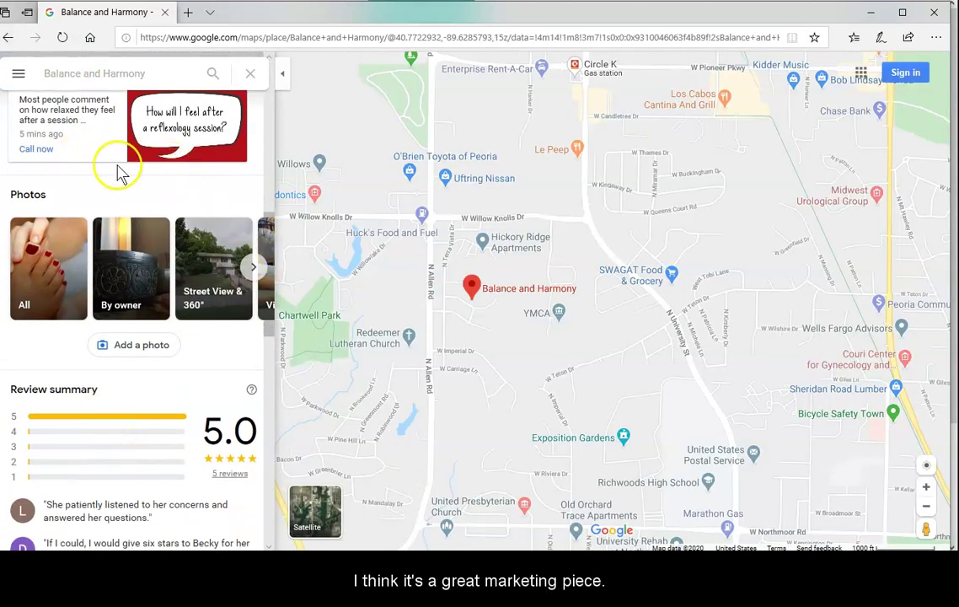
scroll(109, 179, up, 1)
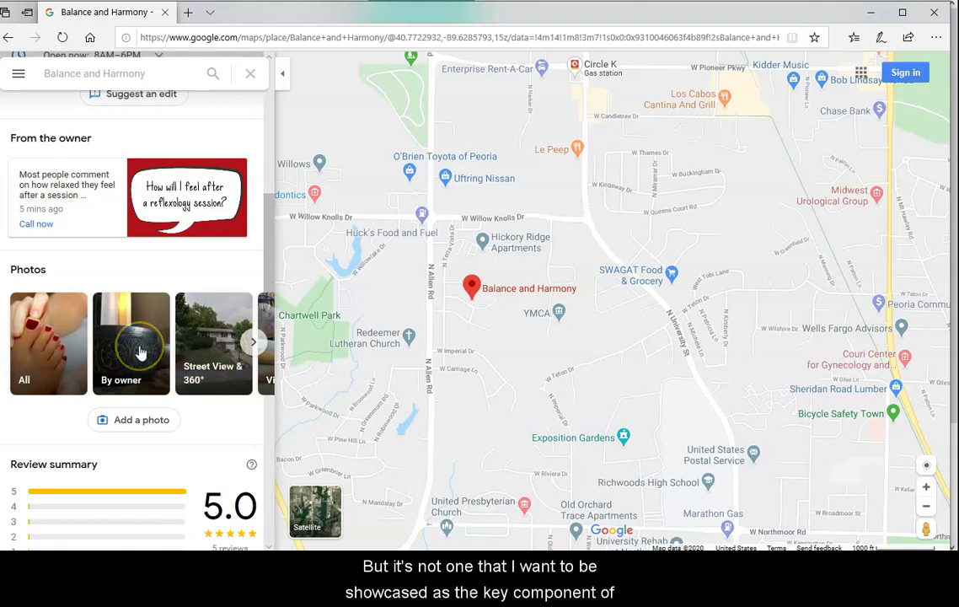
scroll(141, 353, down, 4)
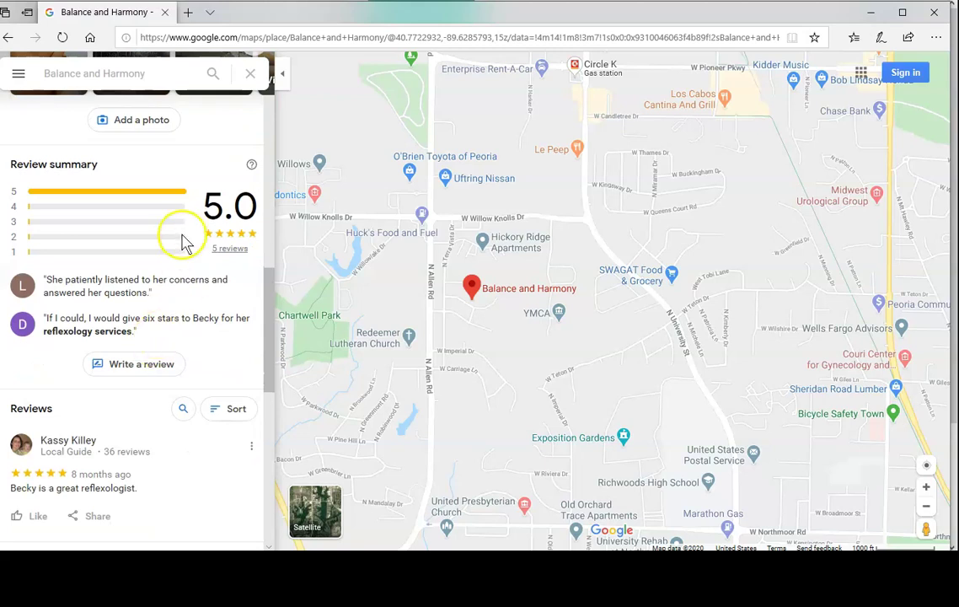
scroll(182, 242, up, 6)
scroll(184, 242, up, 4)
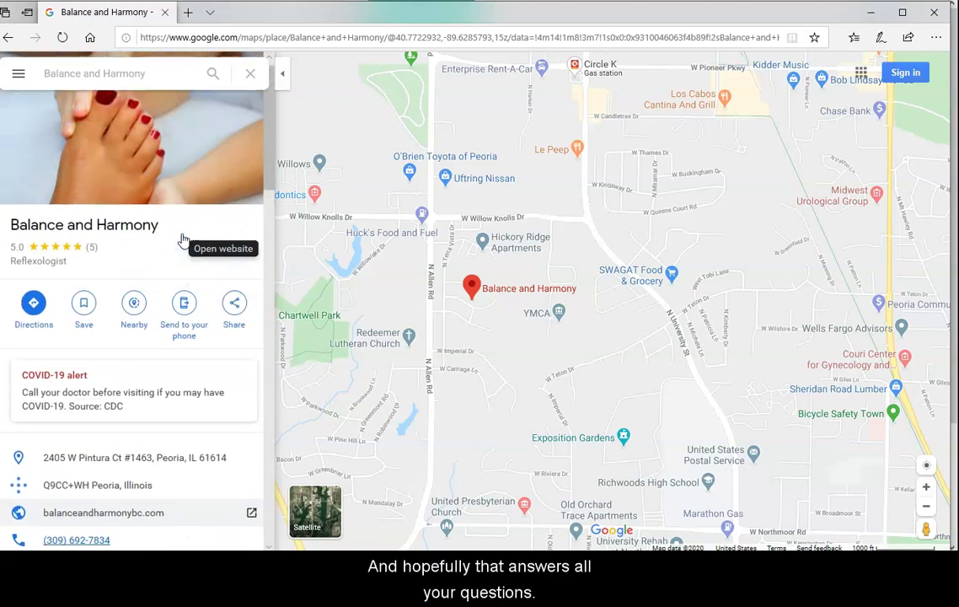
Switch back to the OneUp queue showing the scheduled posts
click(282, 30)
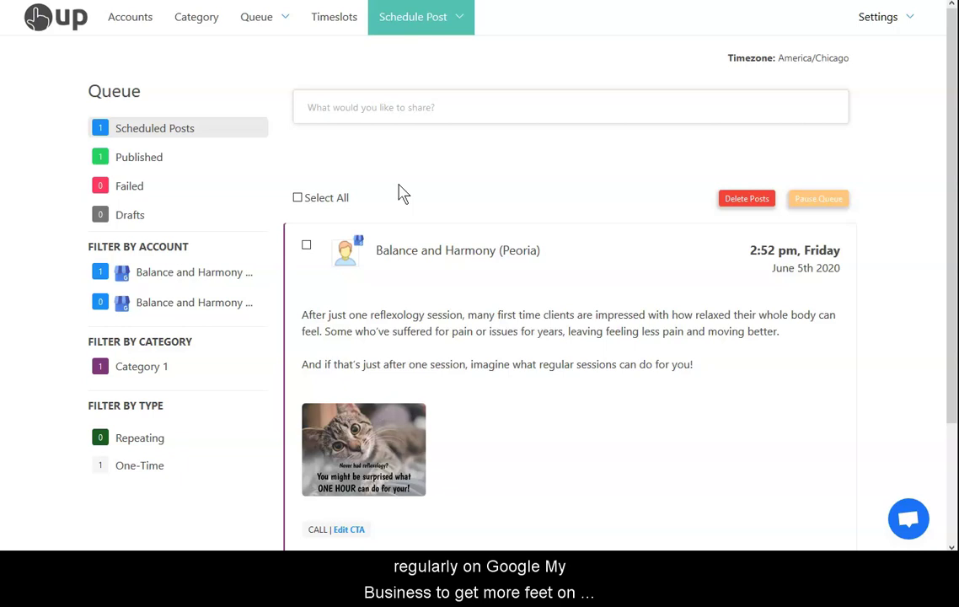
click(143, 549)
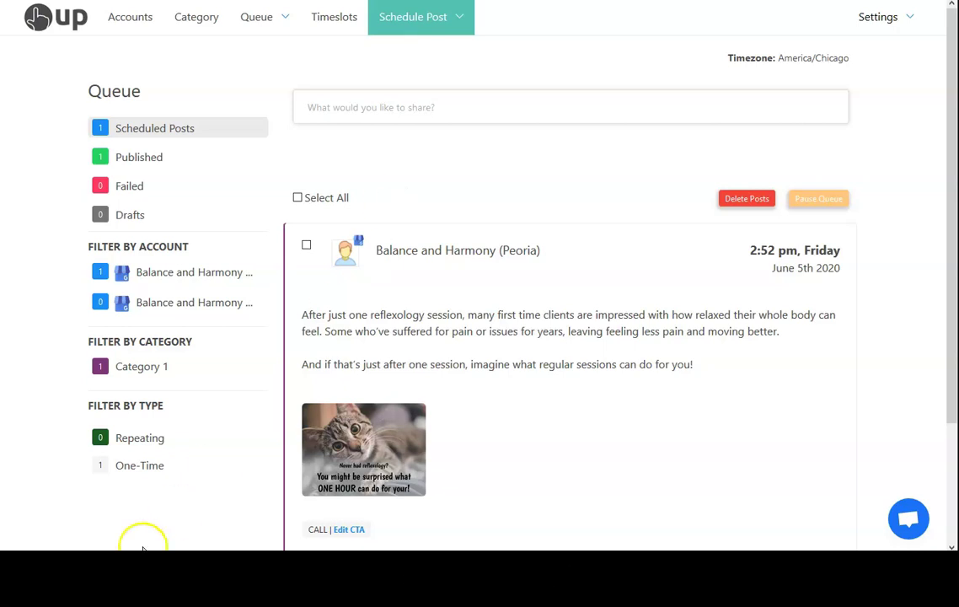